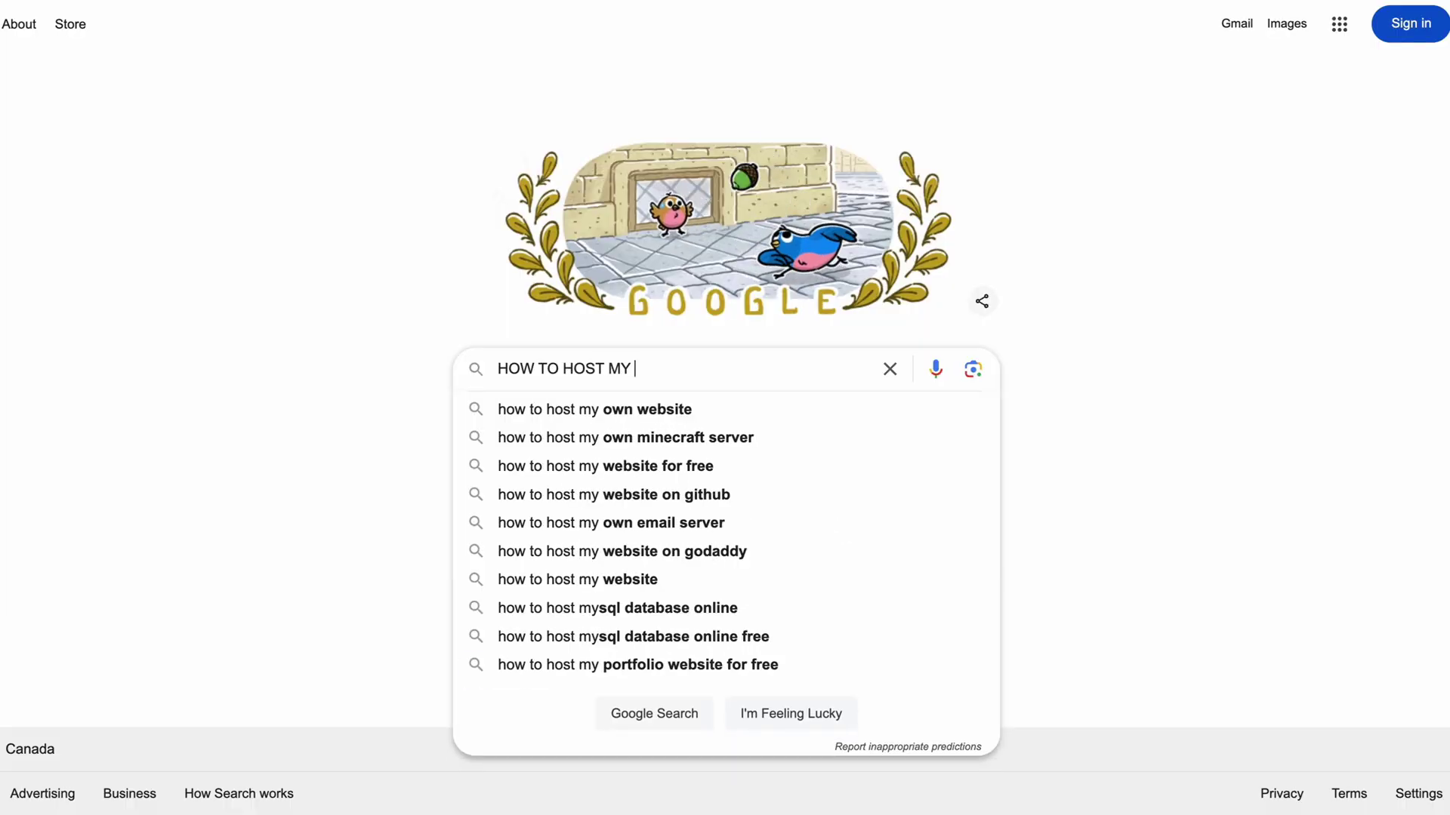
Step: Ask Google how to host a coding project online
text(NLI)
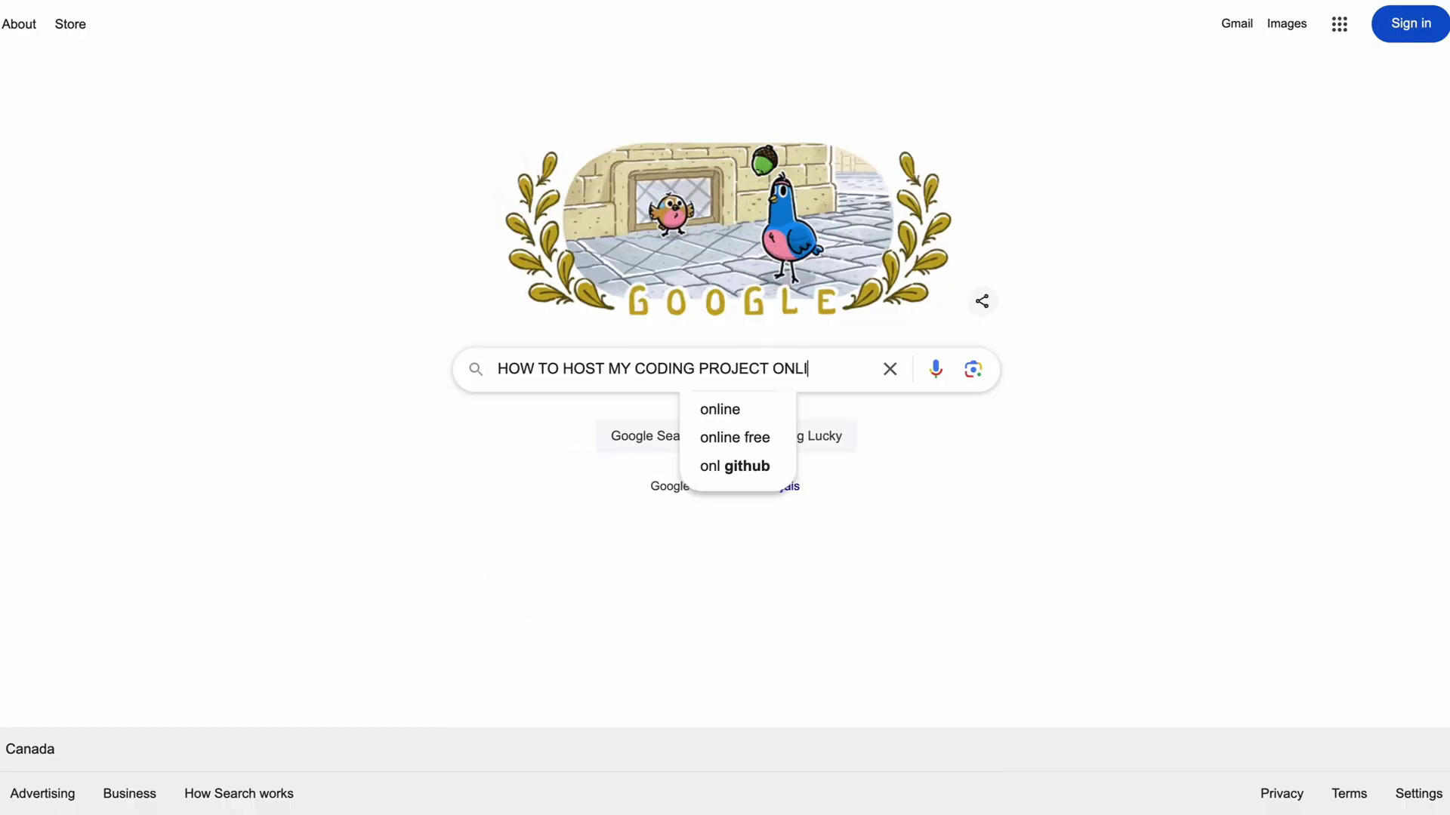
text(NE???)
key(Return)
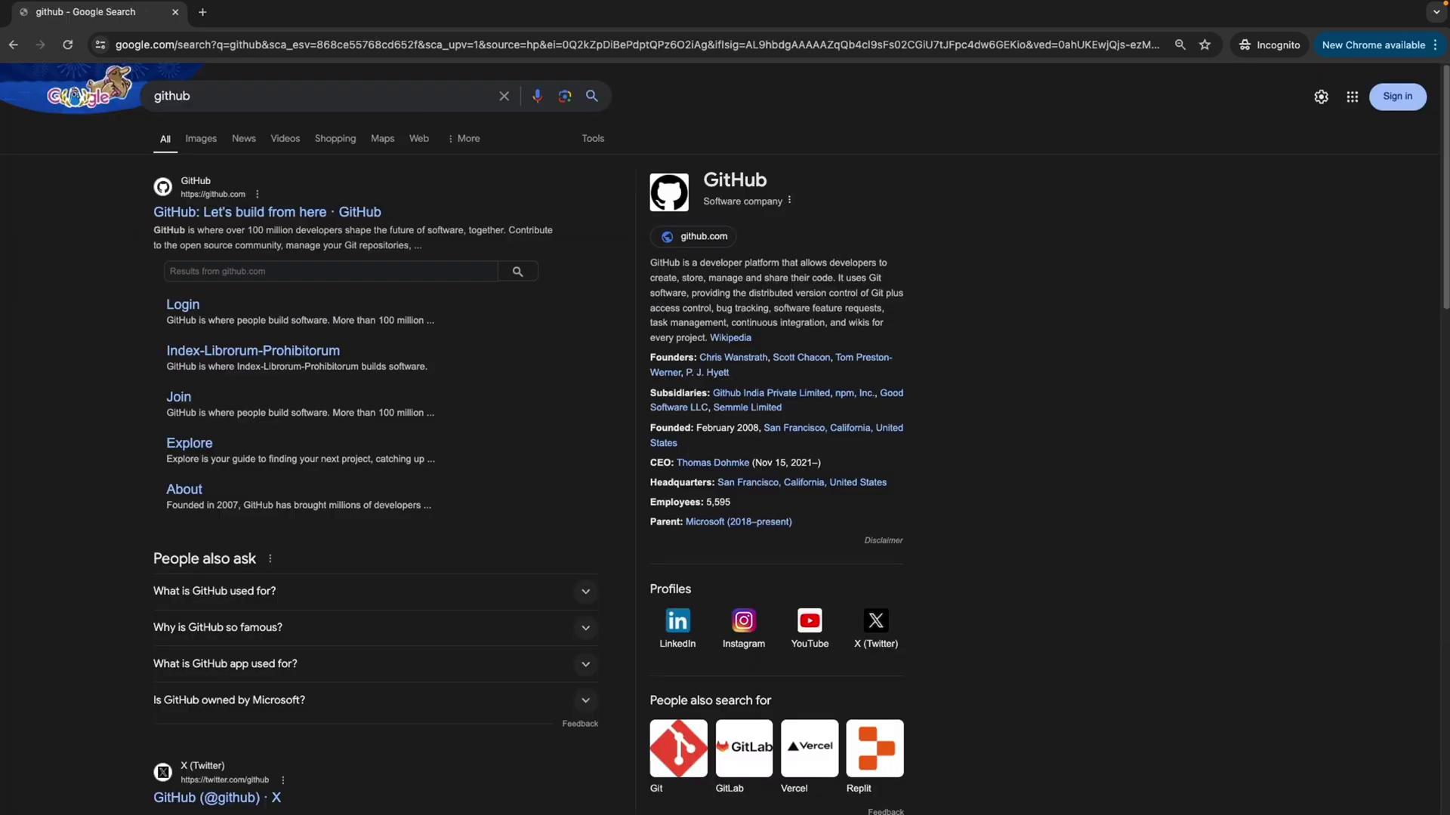
Step: Open GitHub from the results, sign in, and go to Your repositories
click(332, 213)
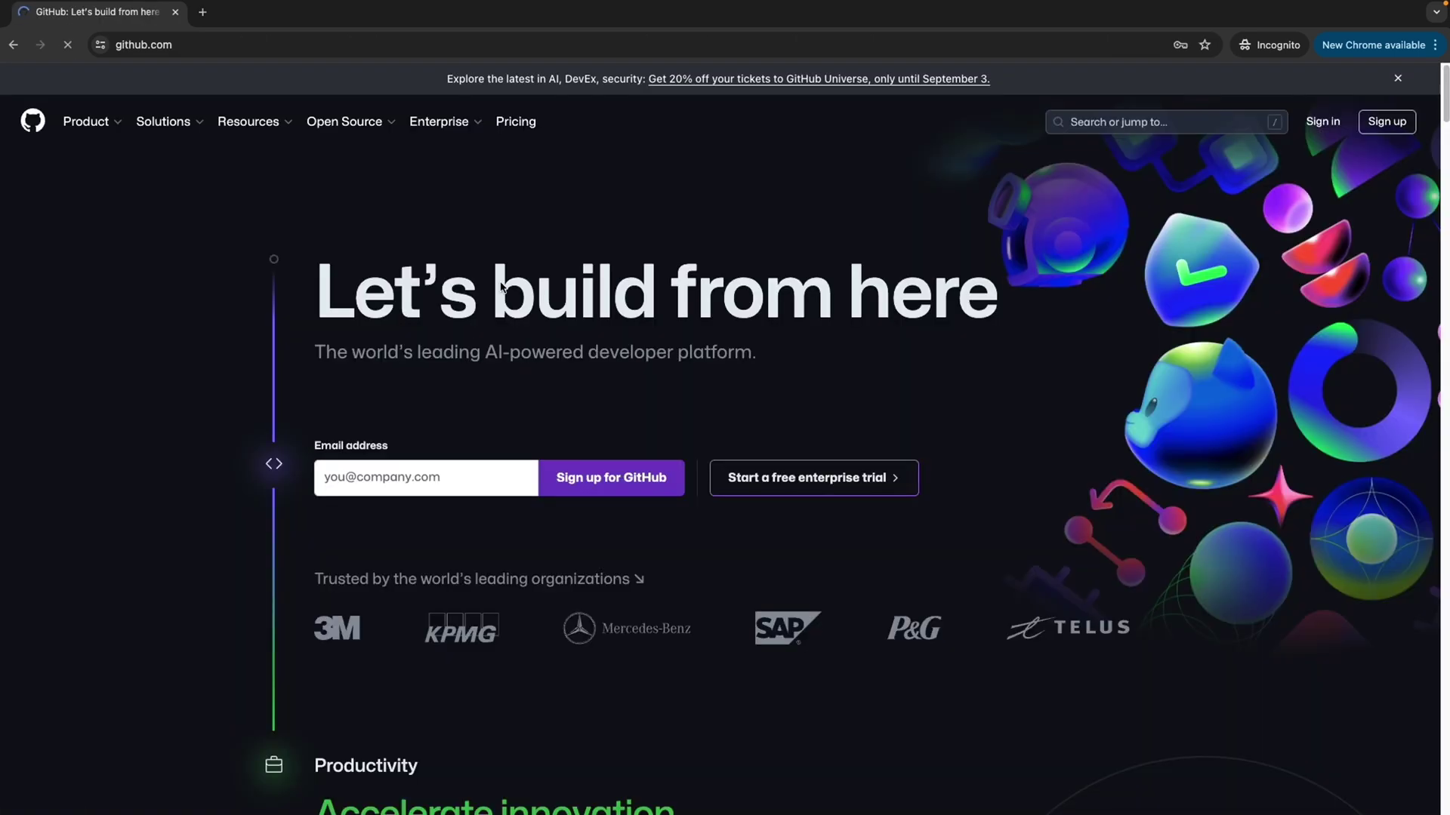
scroll(740, 511, down, 1)
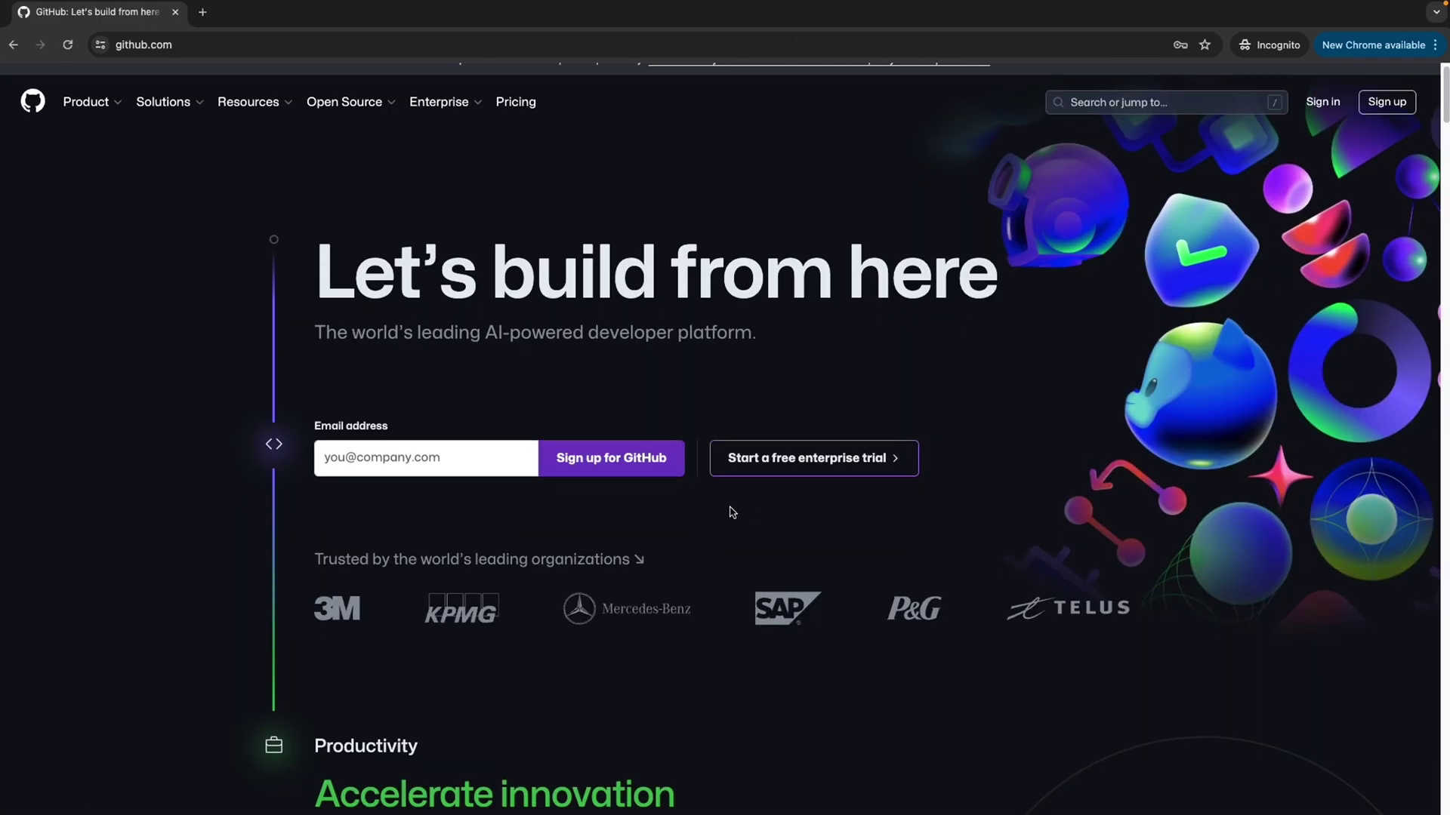
click(1386, 102)
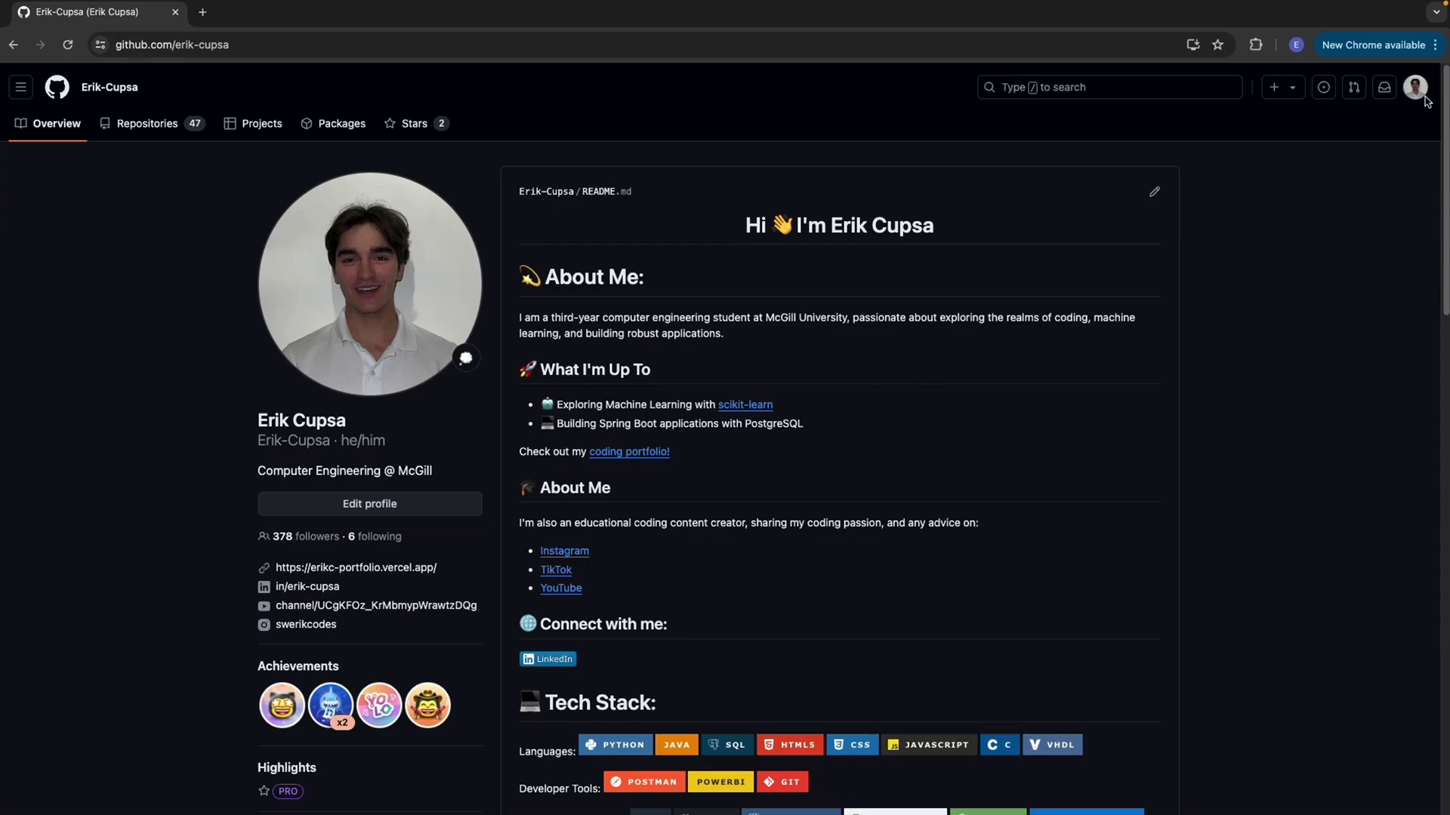
click(1416, 88)
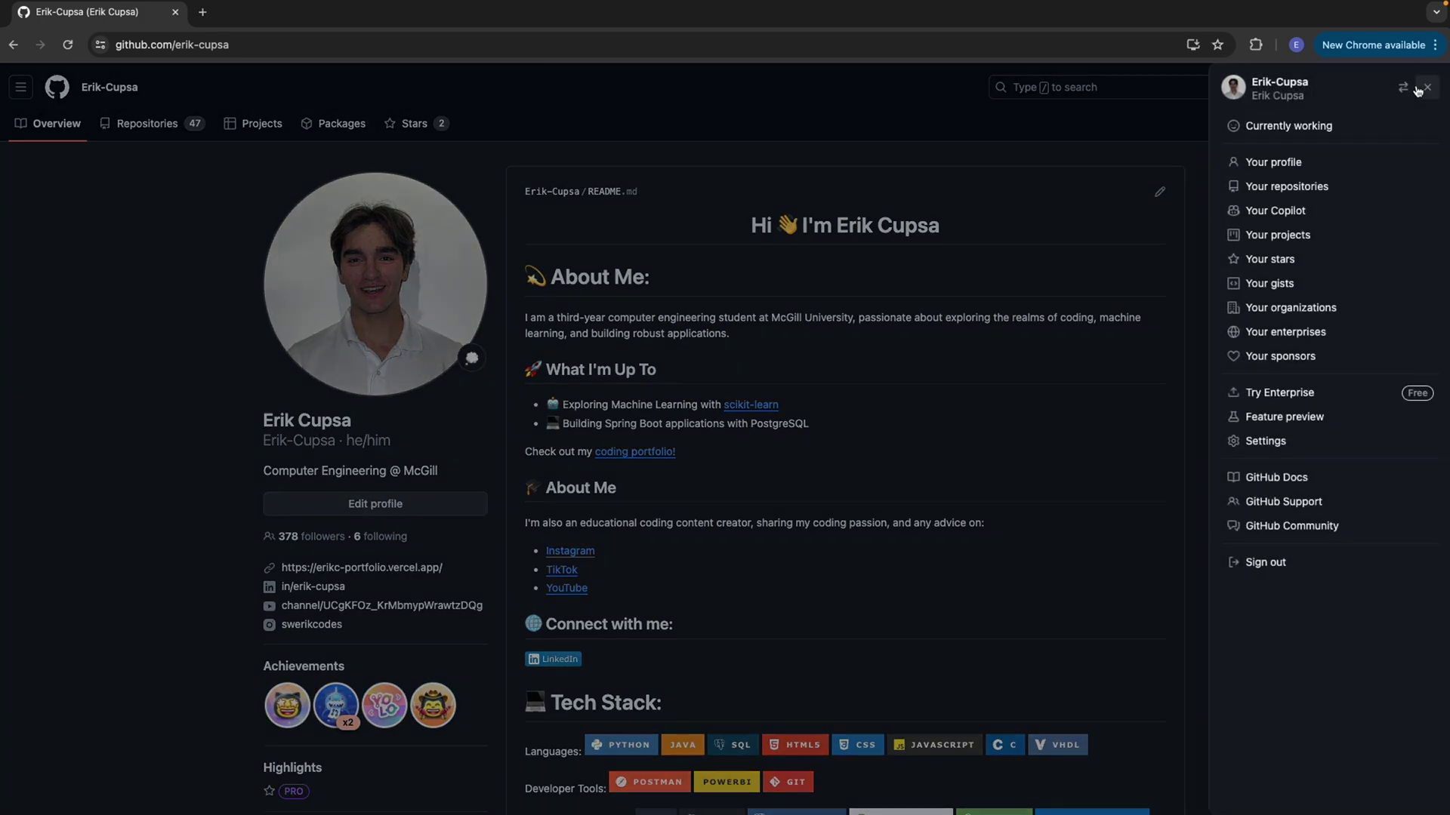
click(1304, 188)
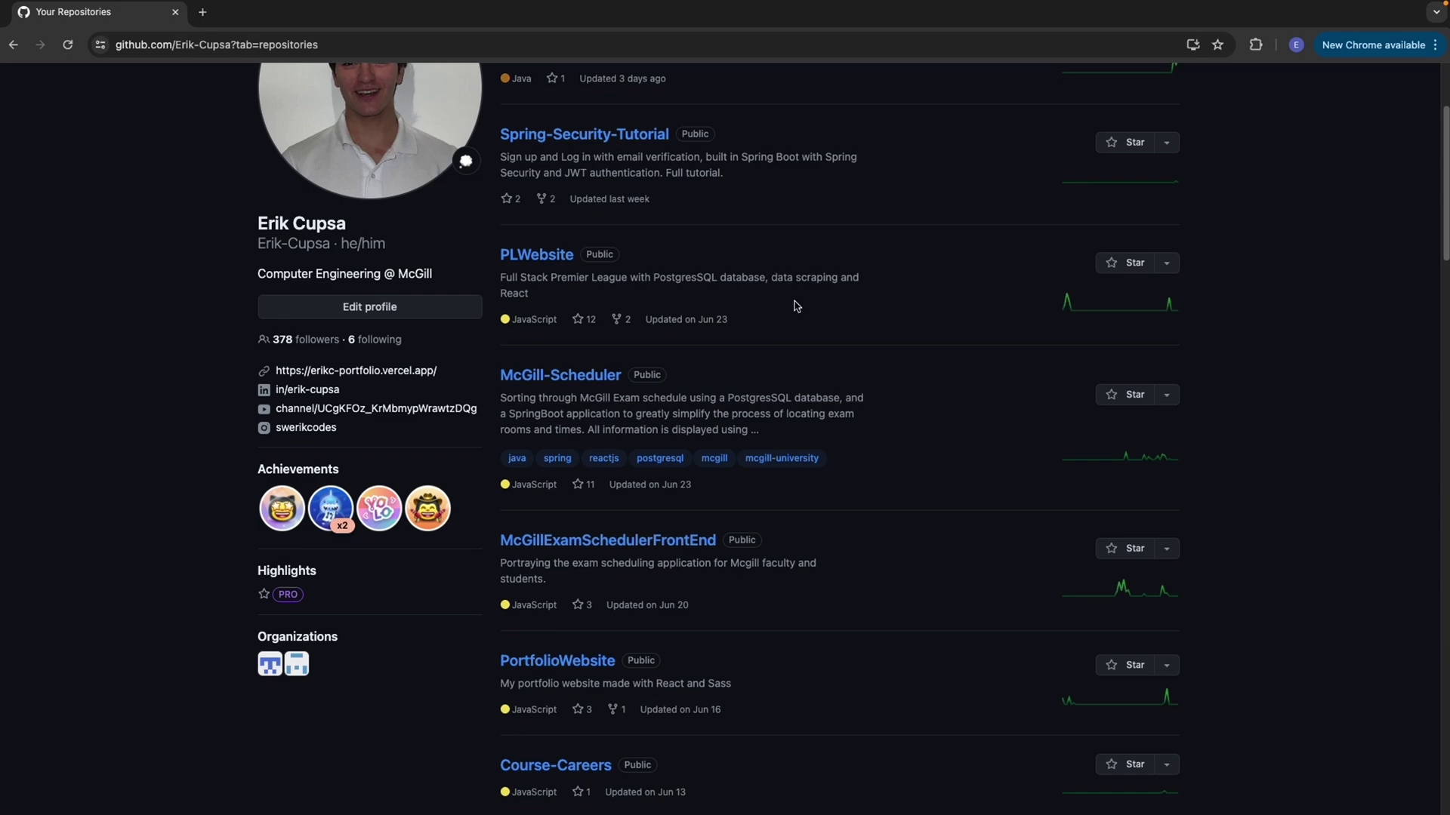
scroll(728, 309, up, 5)
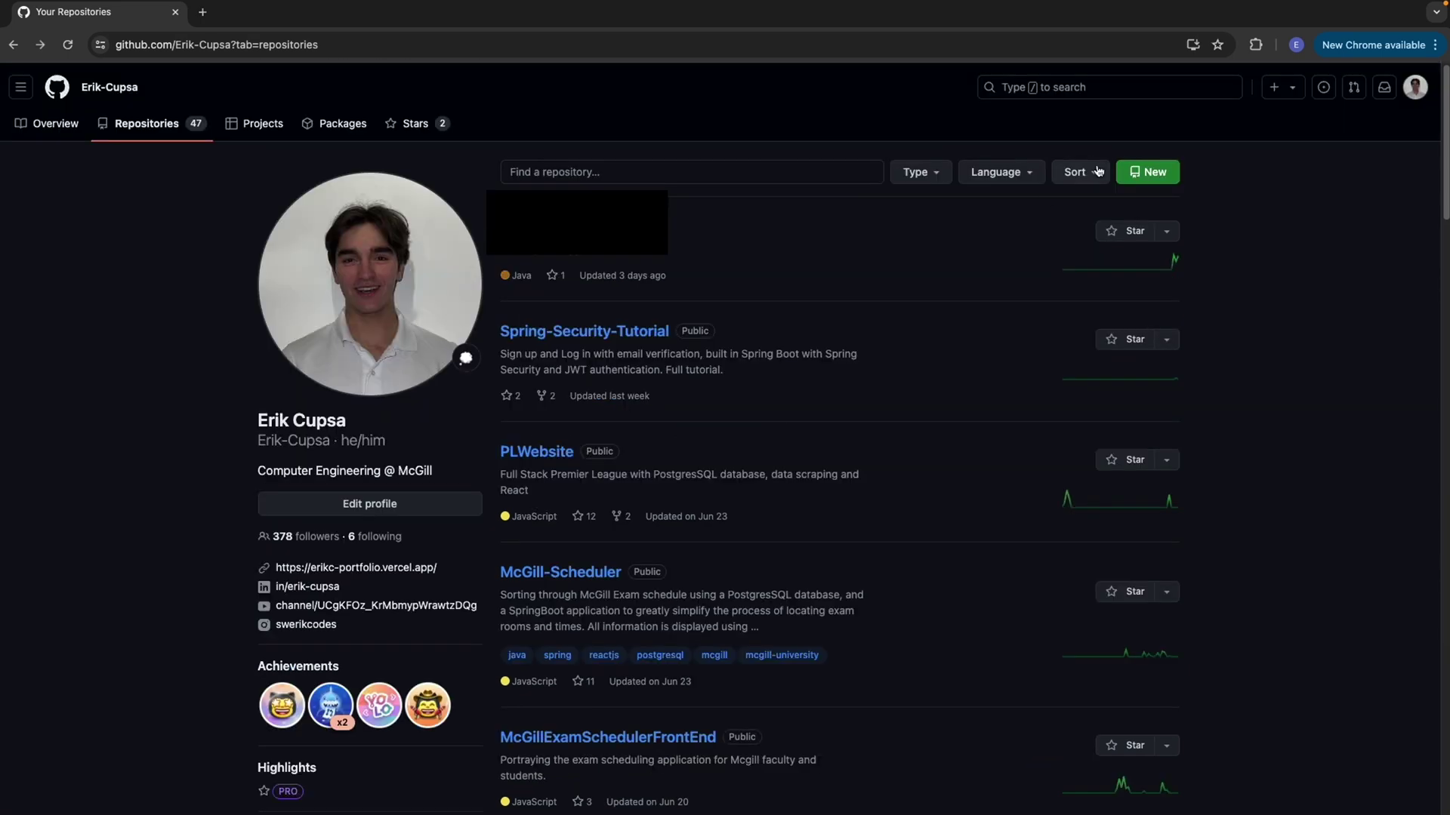
Step: Name a new repository premier-zone-website, keep it Public, and create it
click(1146, 172)
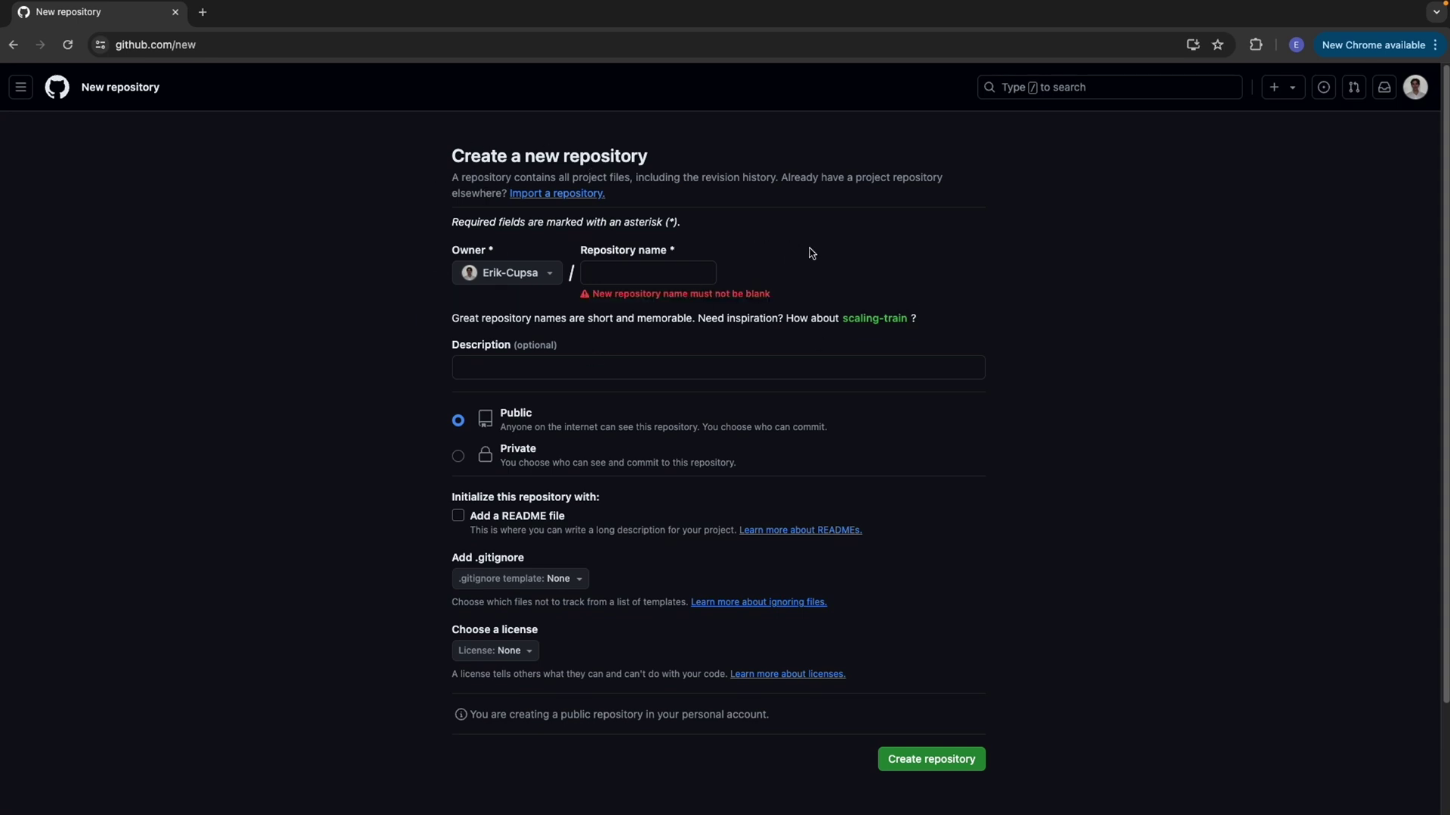
click(662, 273)
text(pre)
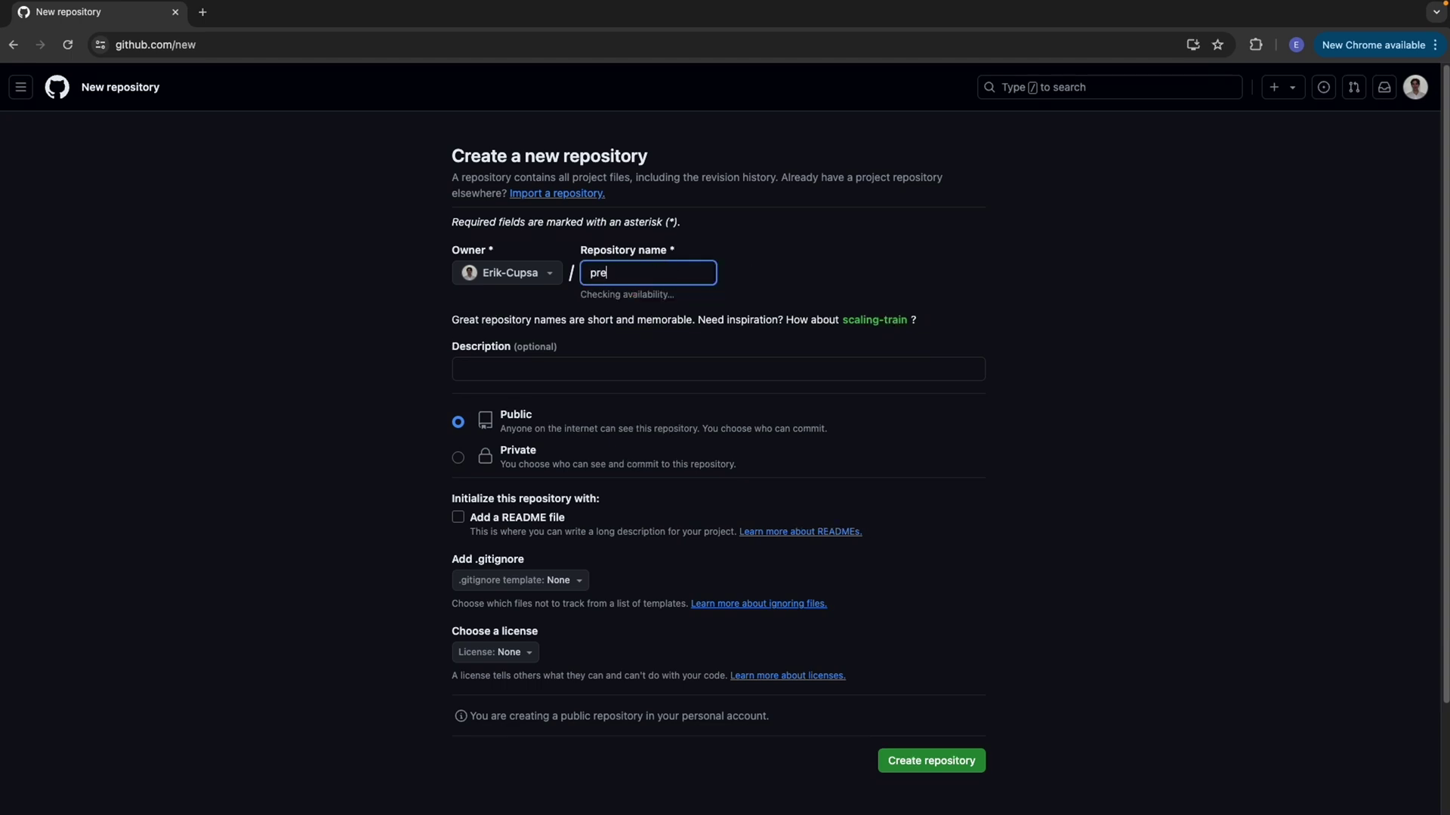
text(mier-z)
key(BackSpace)
text(ne-website)
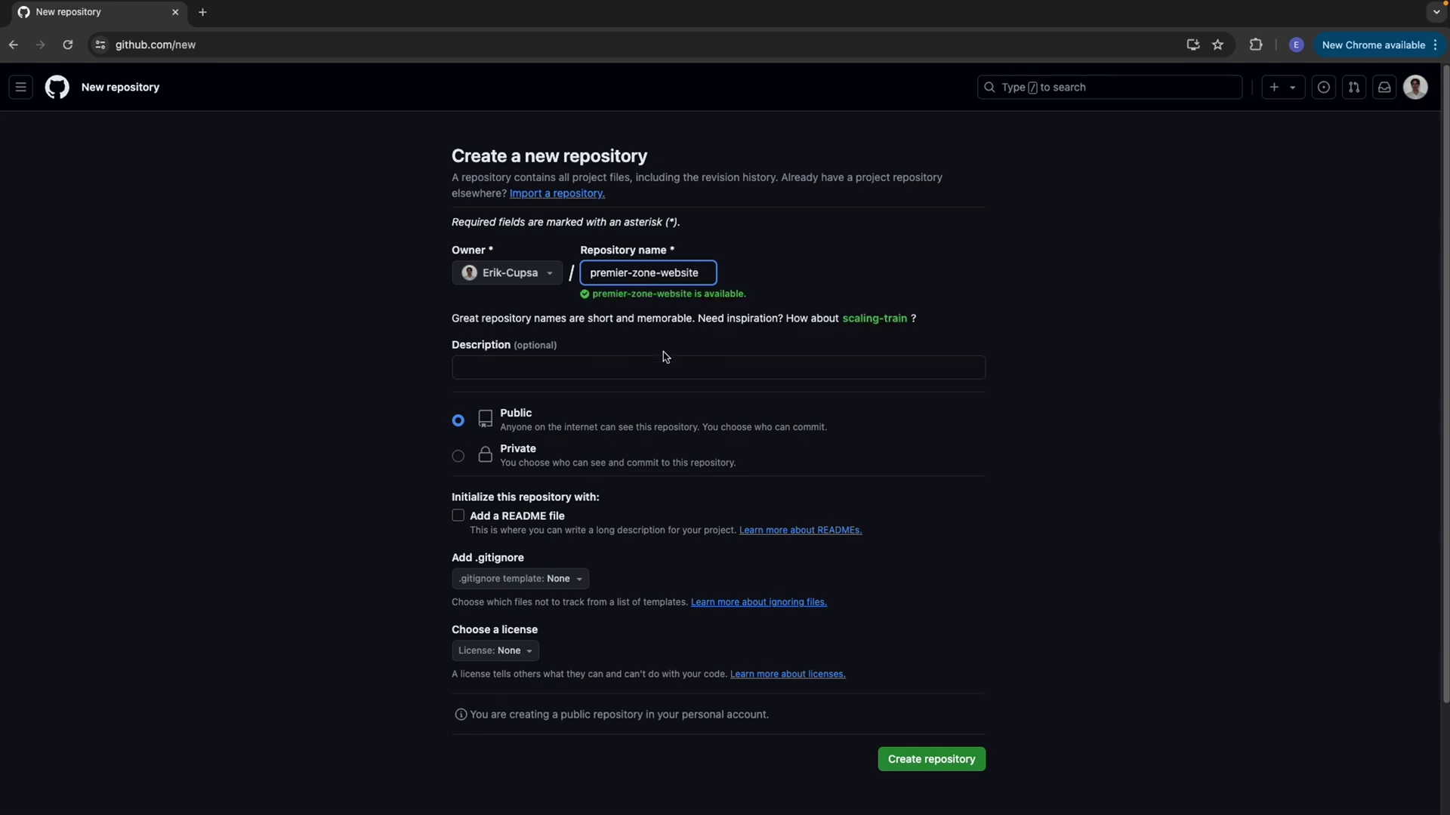
click(623, 342)
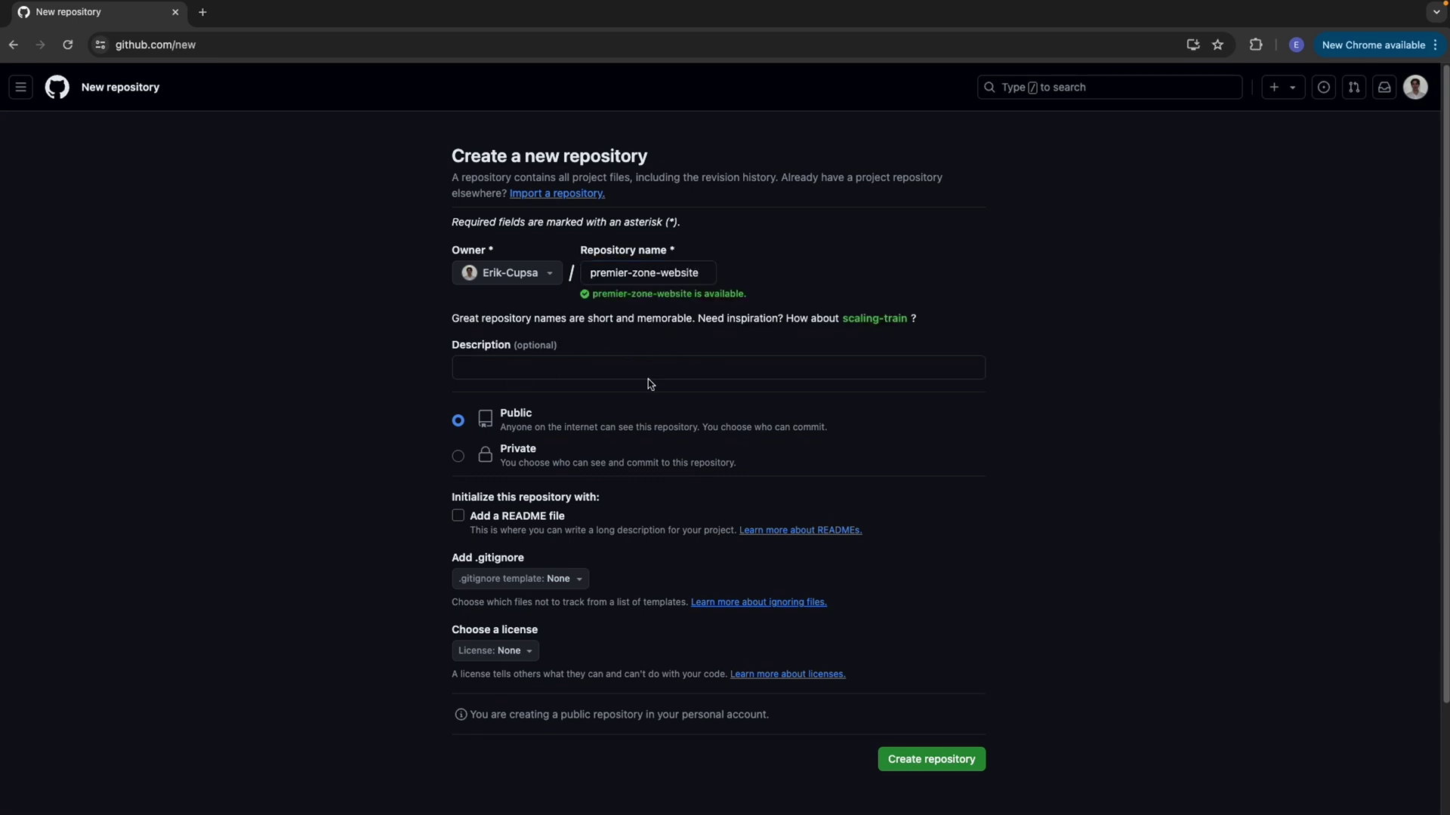
scroll(664, 411, down, 1)
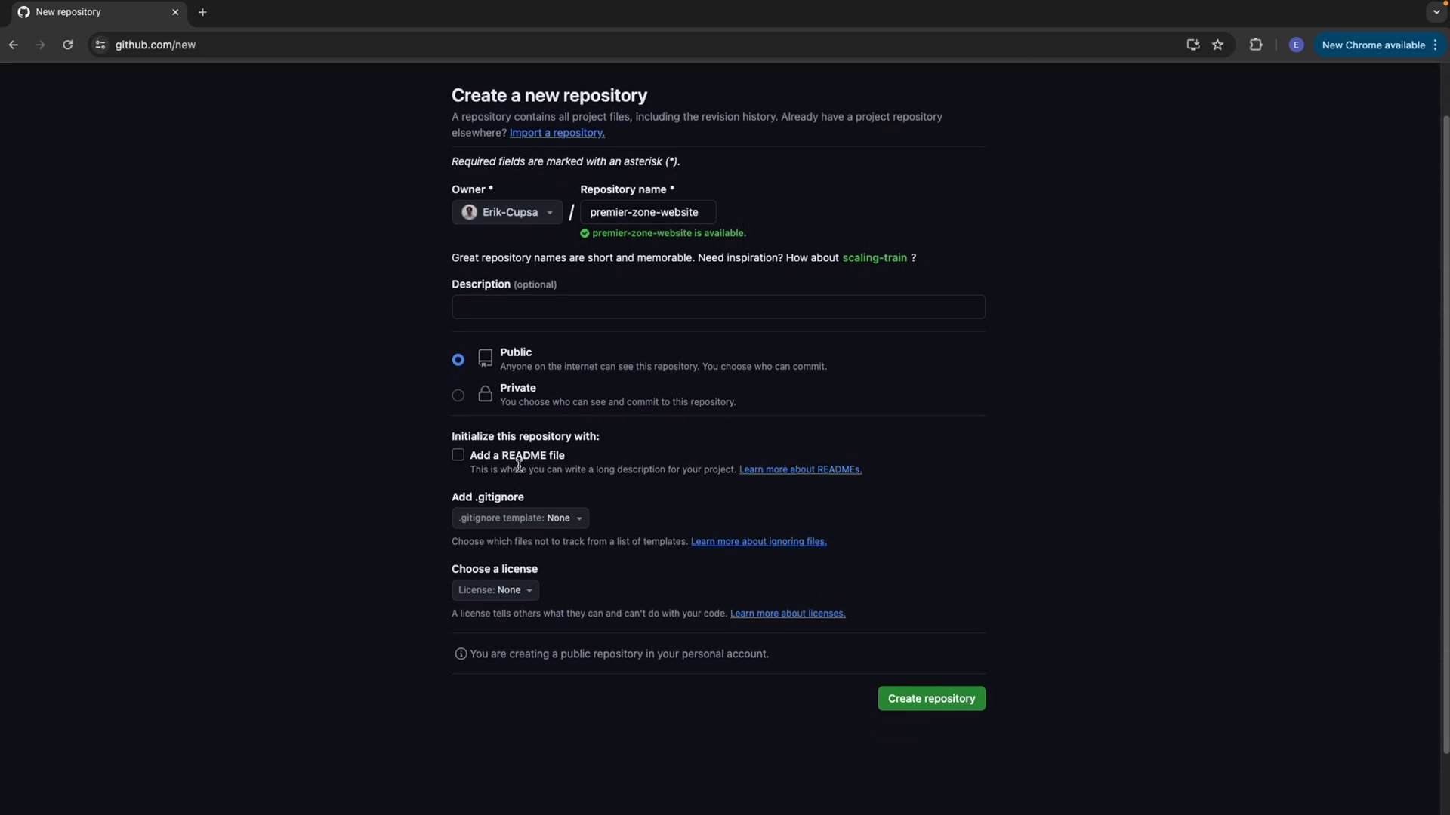
scroll(598, 376, up, 1)
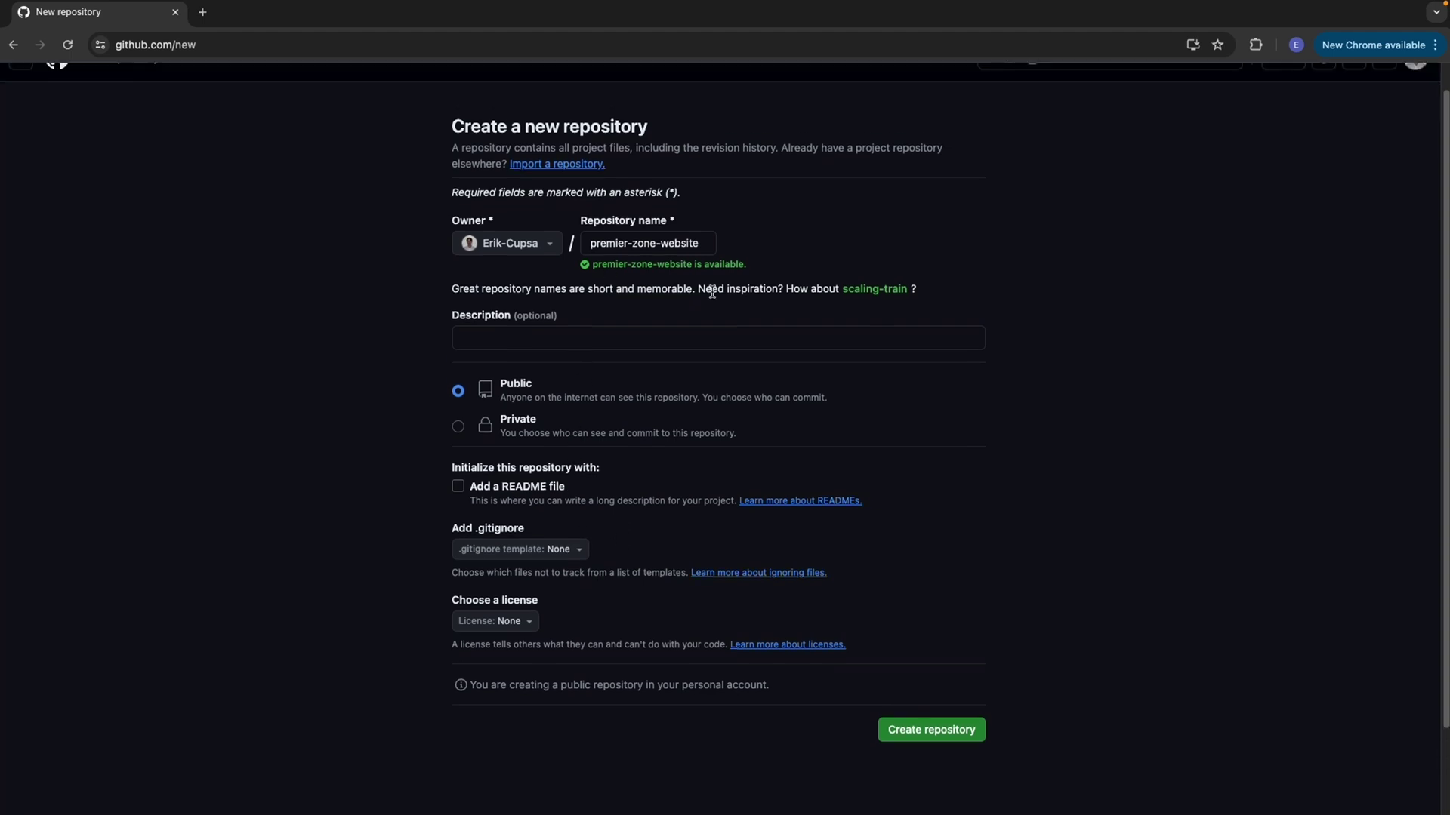
scroll(822, 499, down, 1)
click(915, 708)
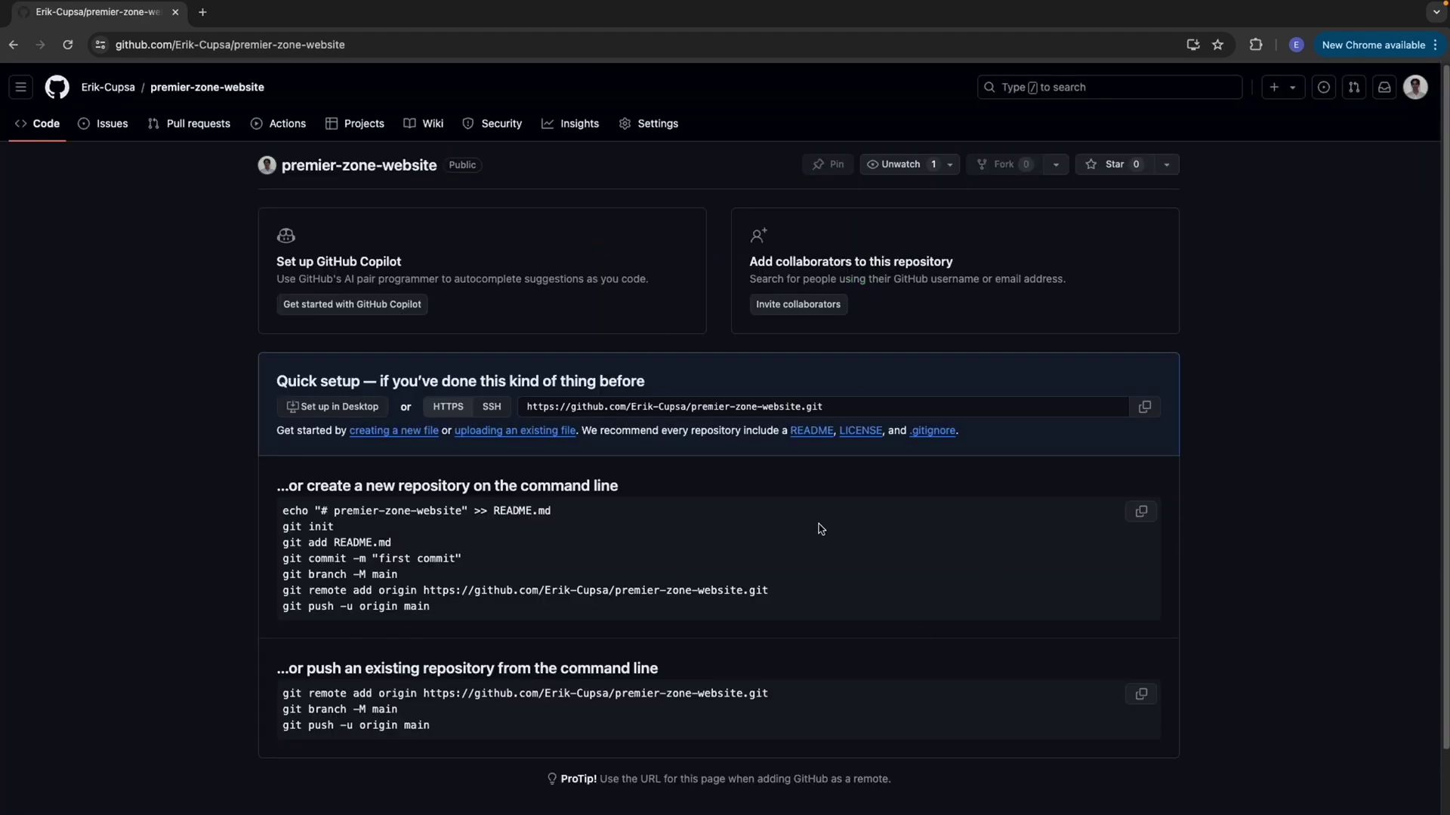
Step: Upload the 82 project files through 'uploading an existing file' and commit them
click(527, 432)
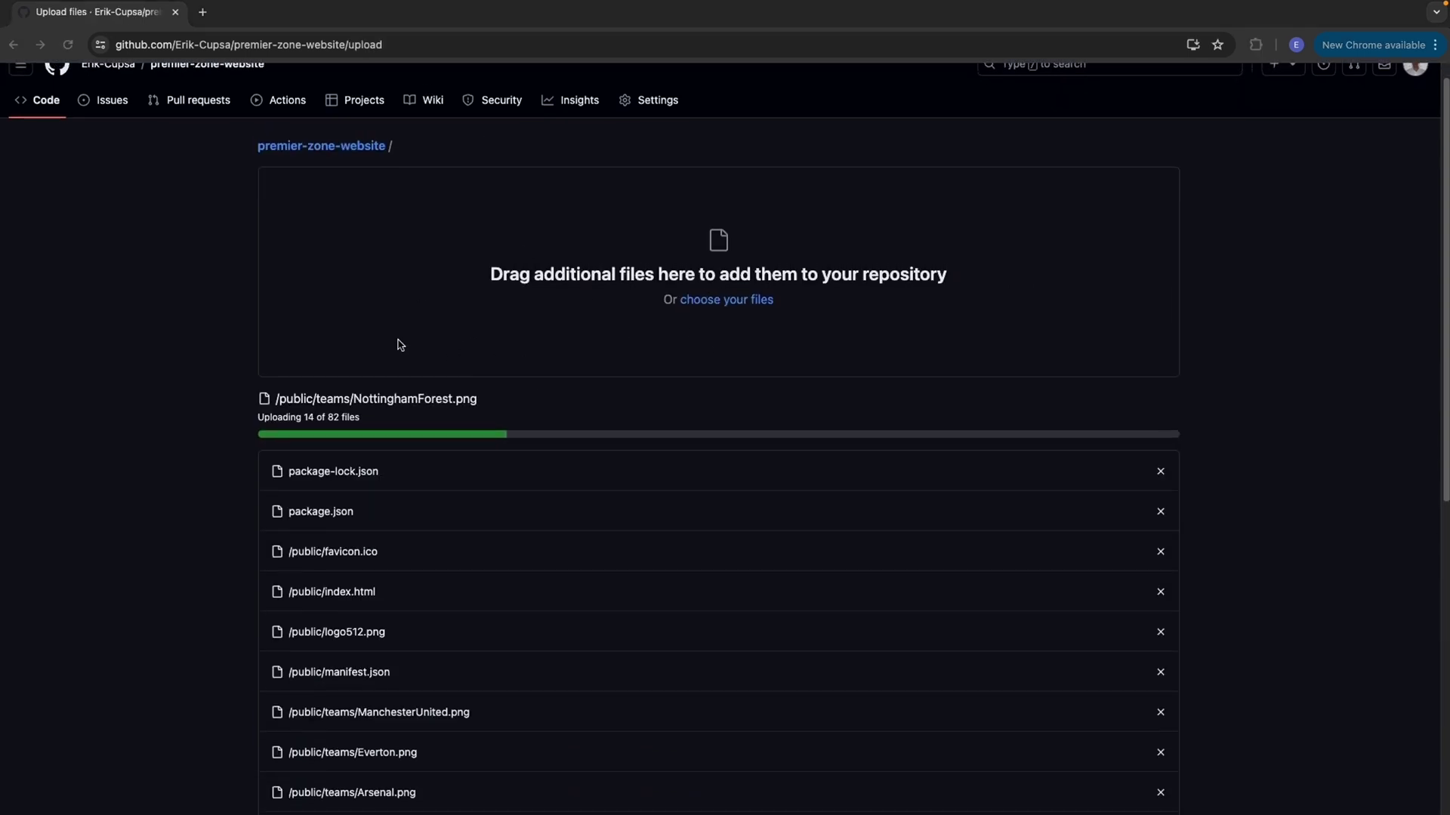
scroll(443, 345, down, 10)
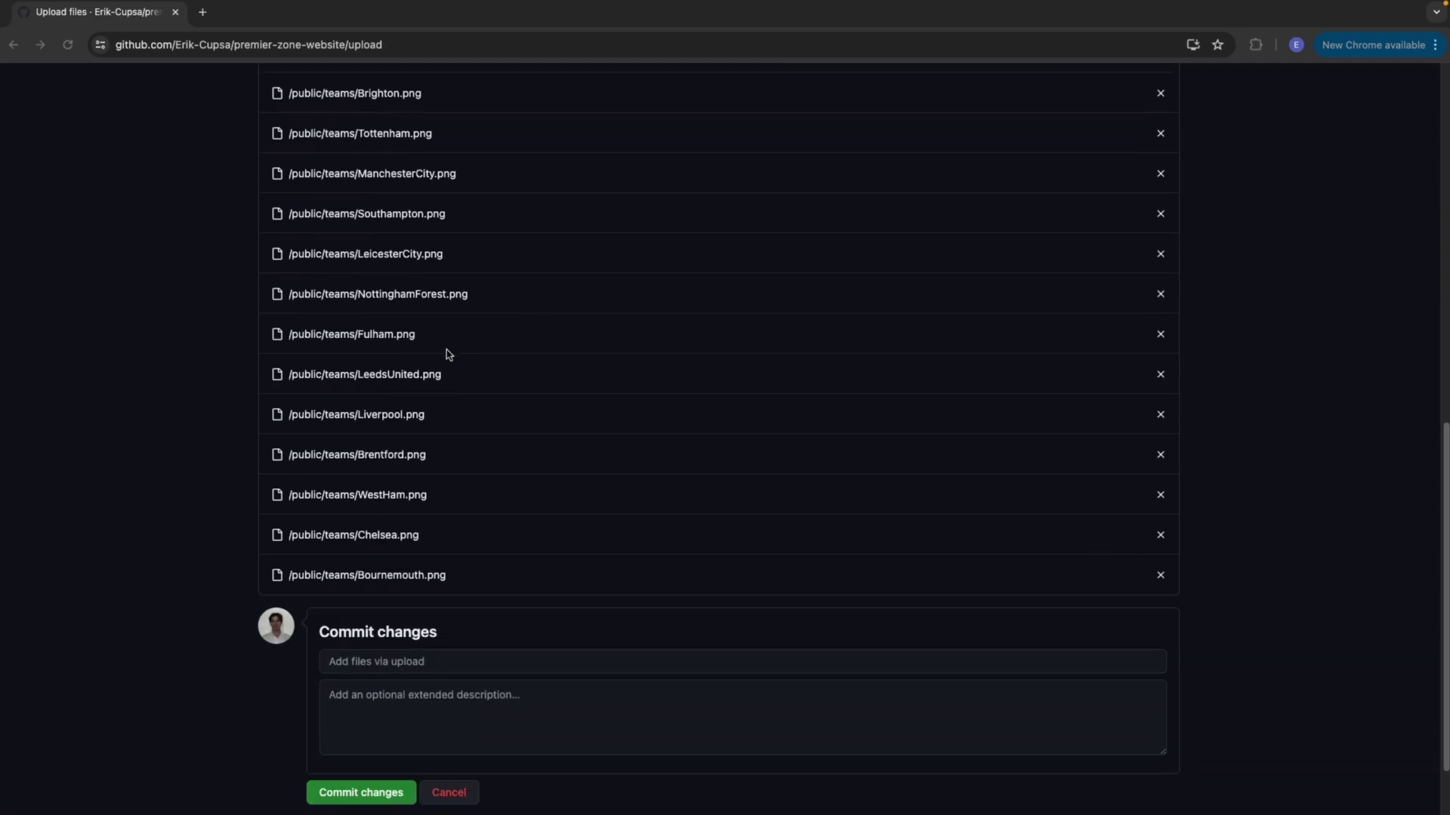
scroll(657, 385, up, 15)
scroll(641, 447, down, 15)
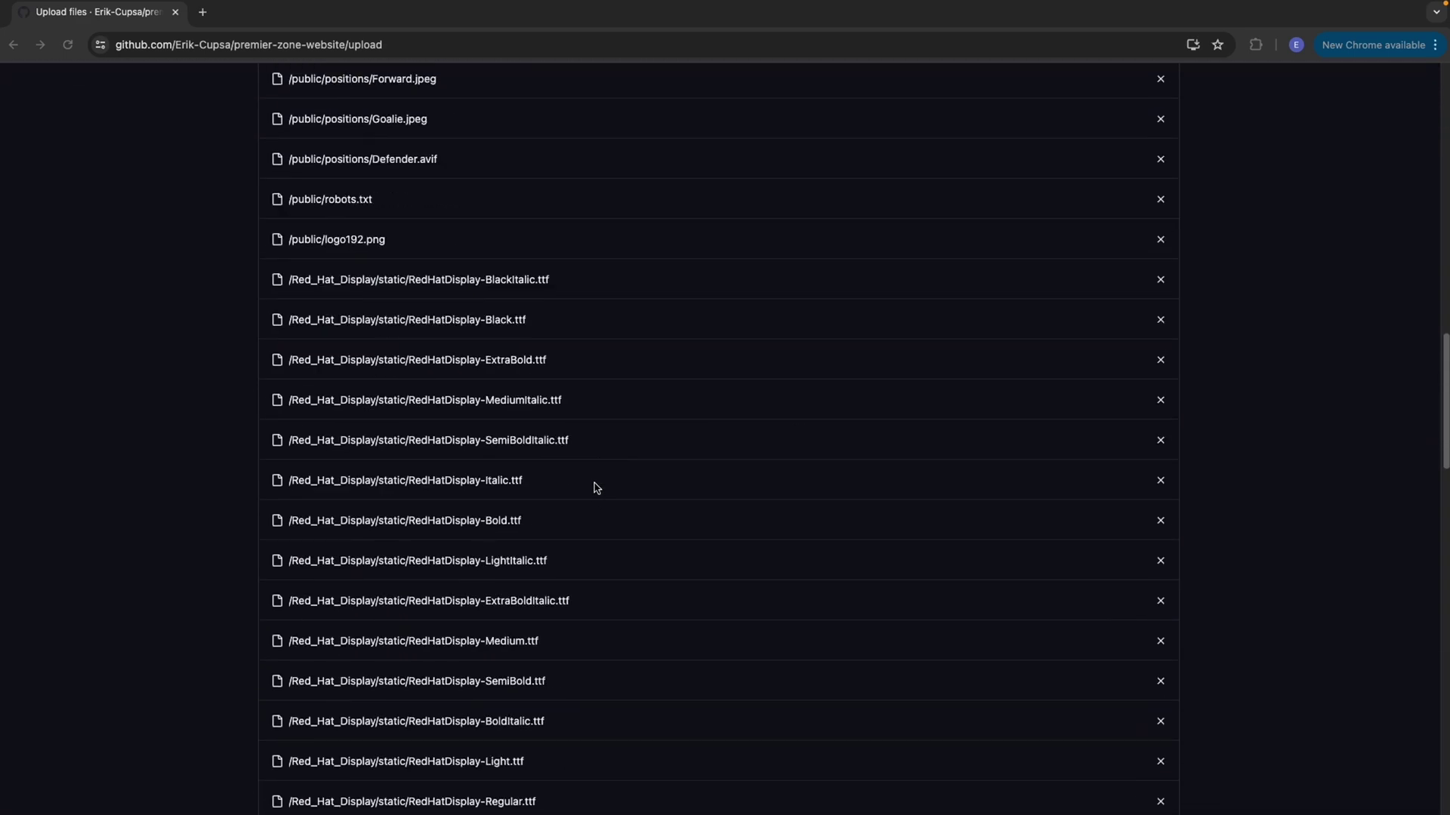
scroll(592, 487, down, 10)
click(343, 708)
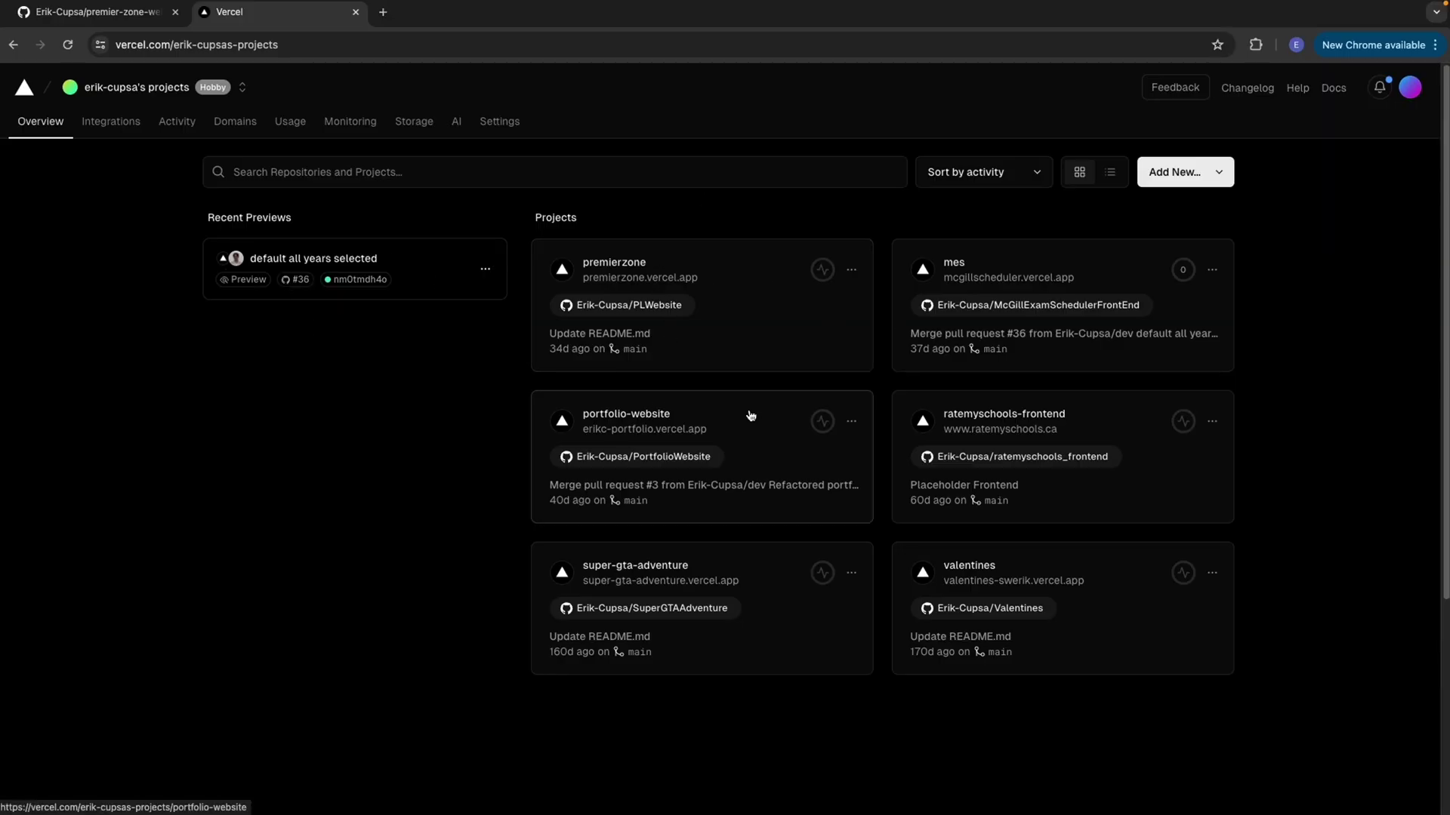
Step: Start a new Vercel project and import the premier-zone-website repository
click(1209, 168)
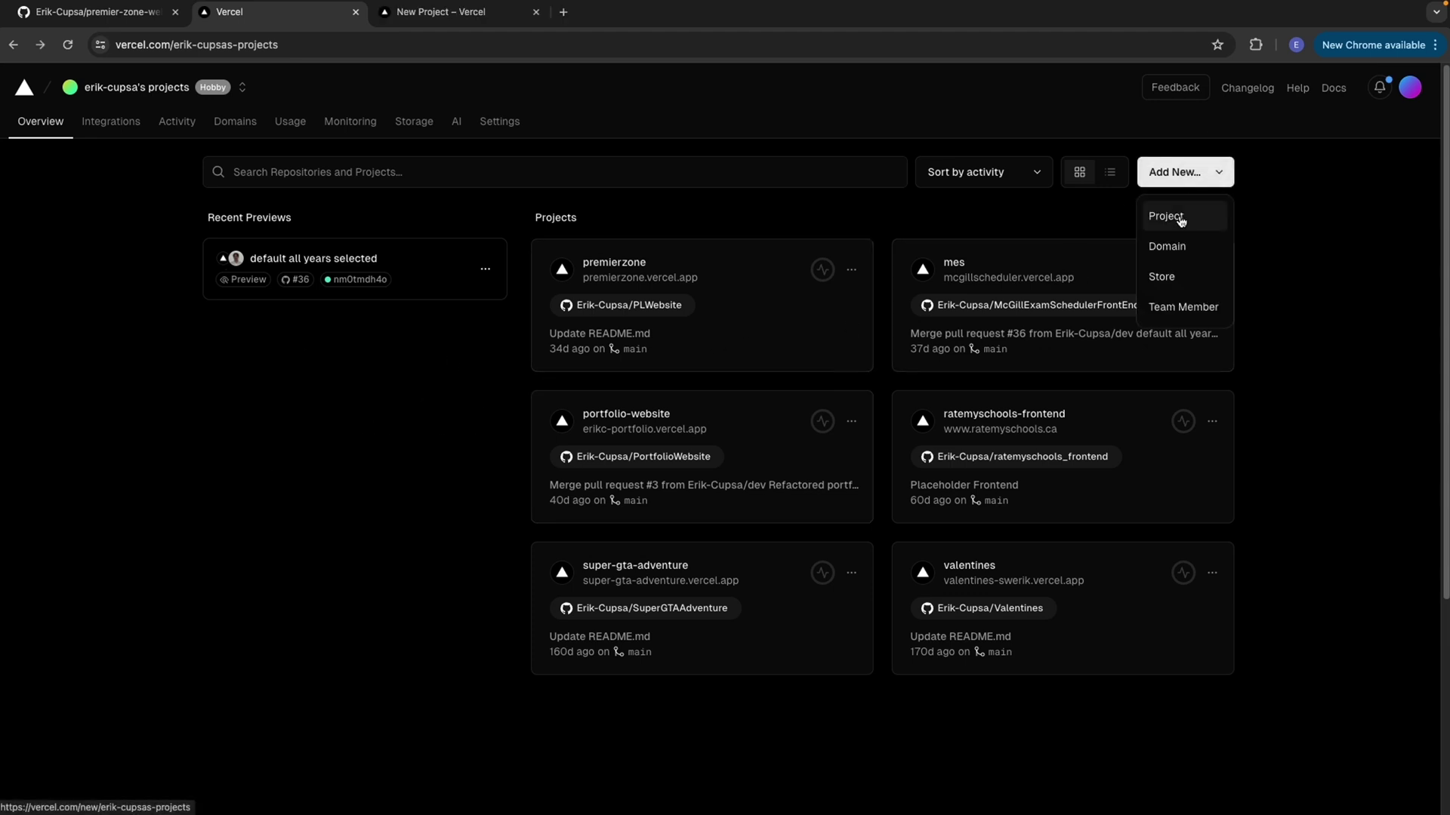
click(1181, 218)
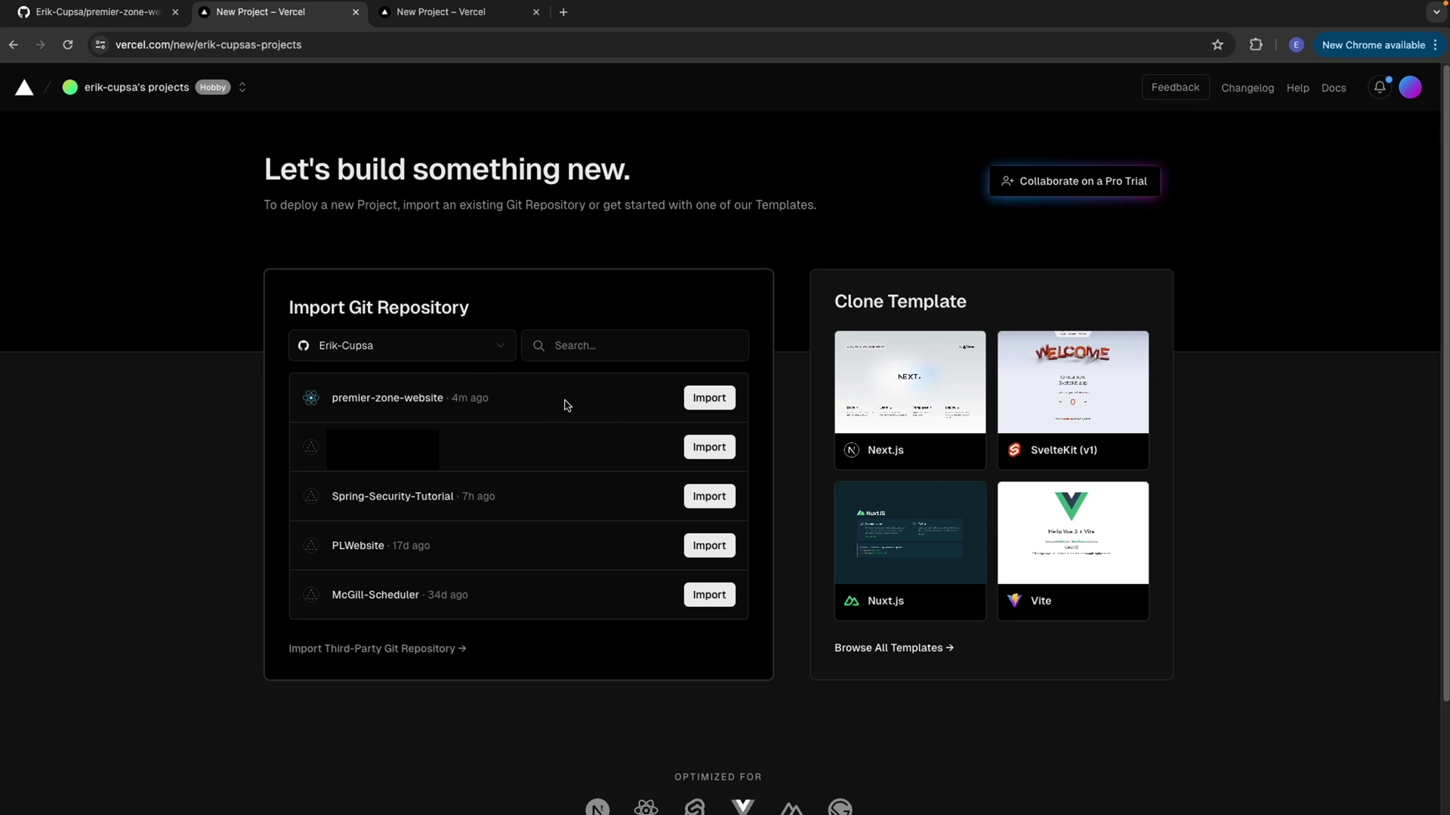
click(706, 397)
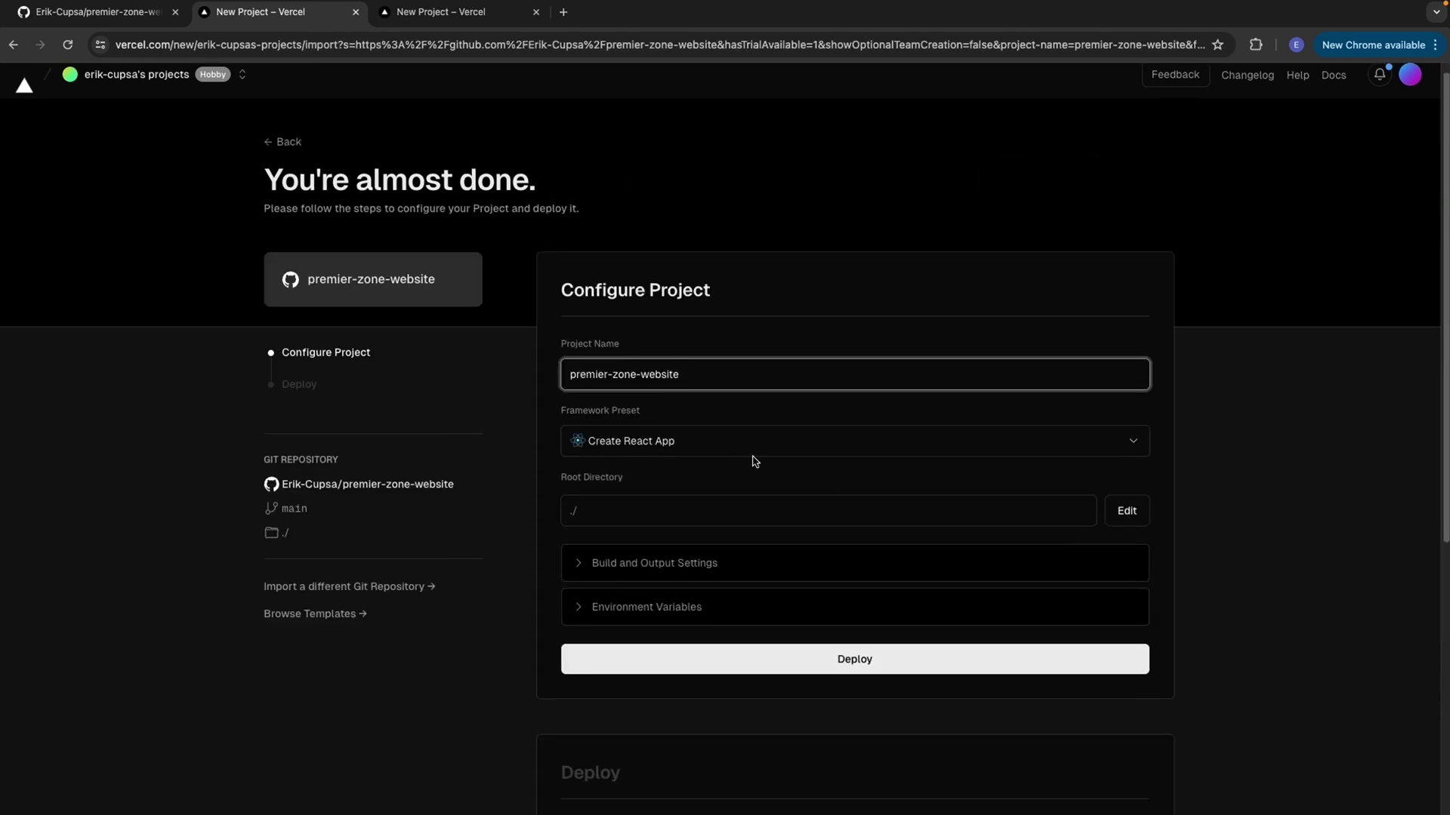
scroll(677, 388, down, 1)
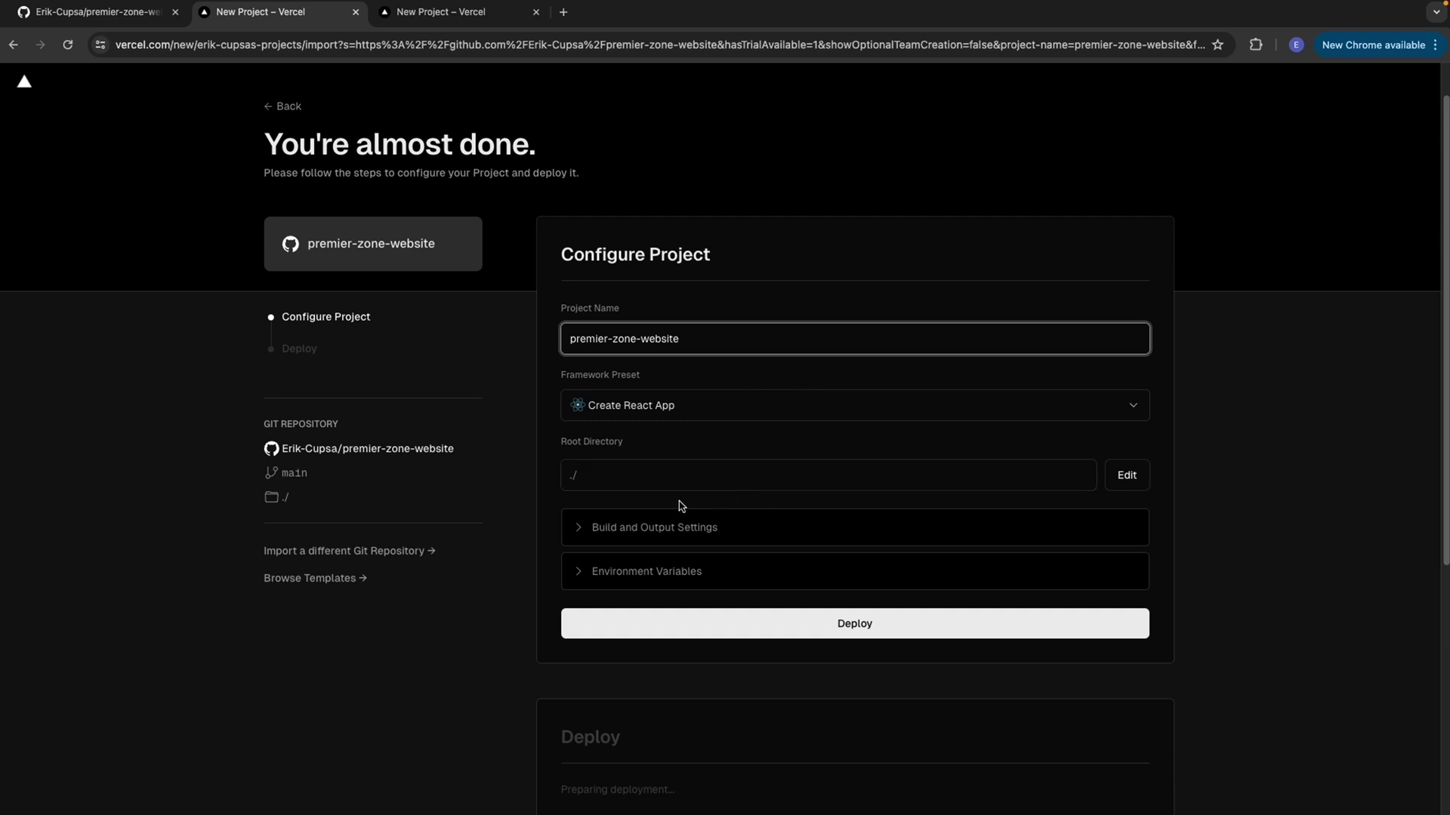
scroll(682, 506, down, 2)
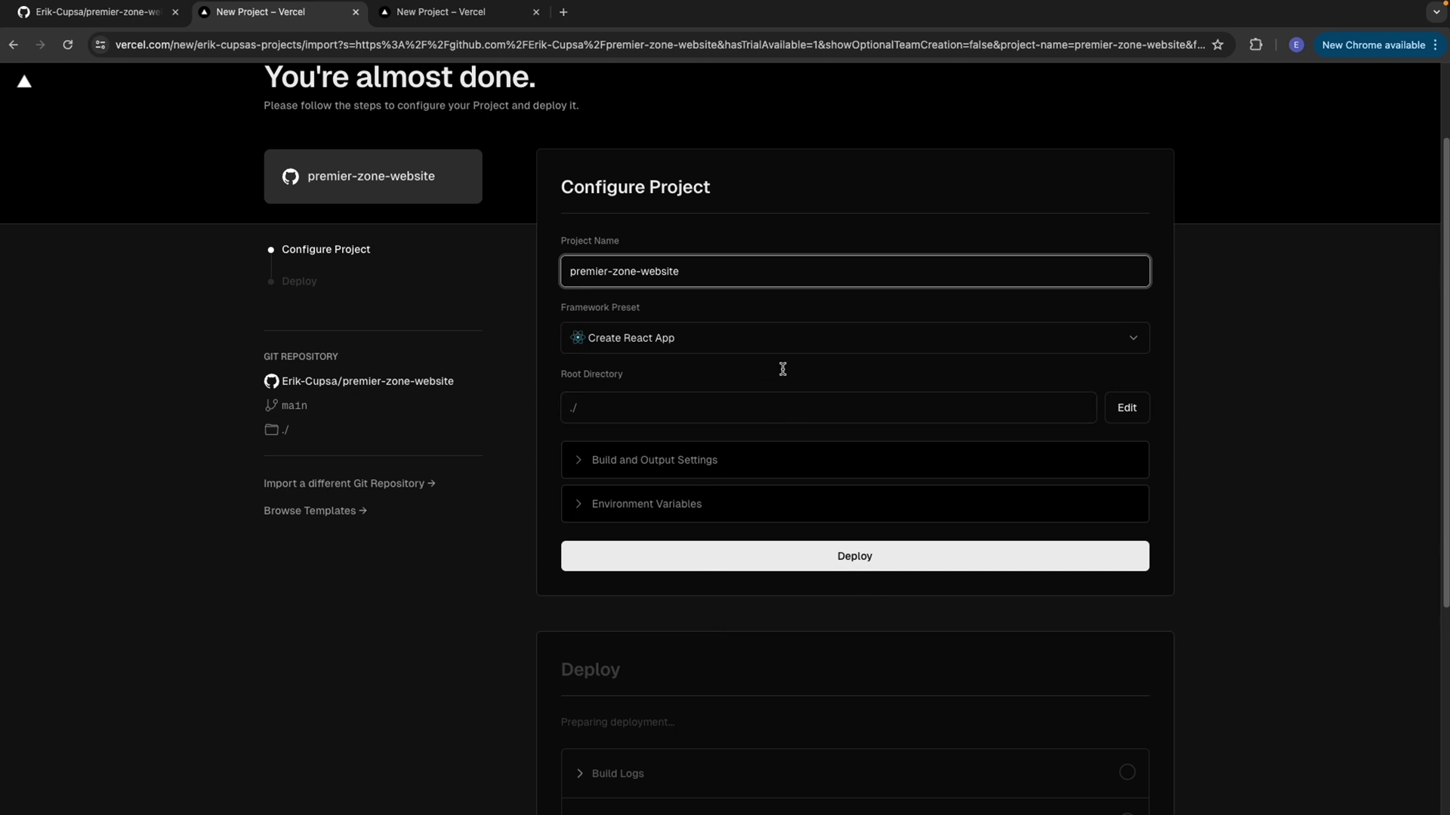
scroll(740, 348, up, 1)
Step: Confirm the Framework Preset stays on Create React App
click(708, 337)
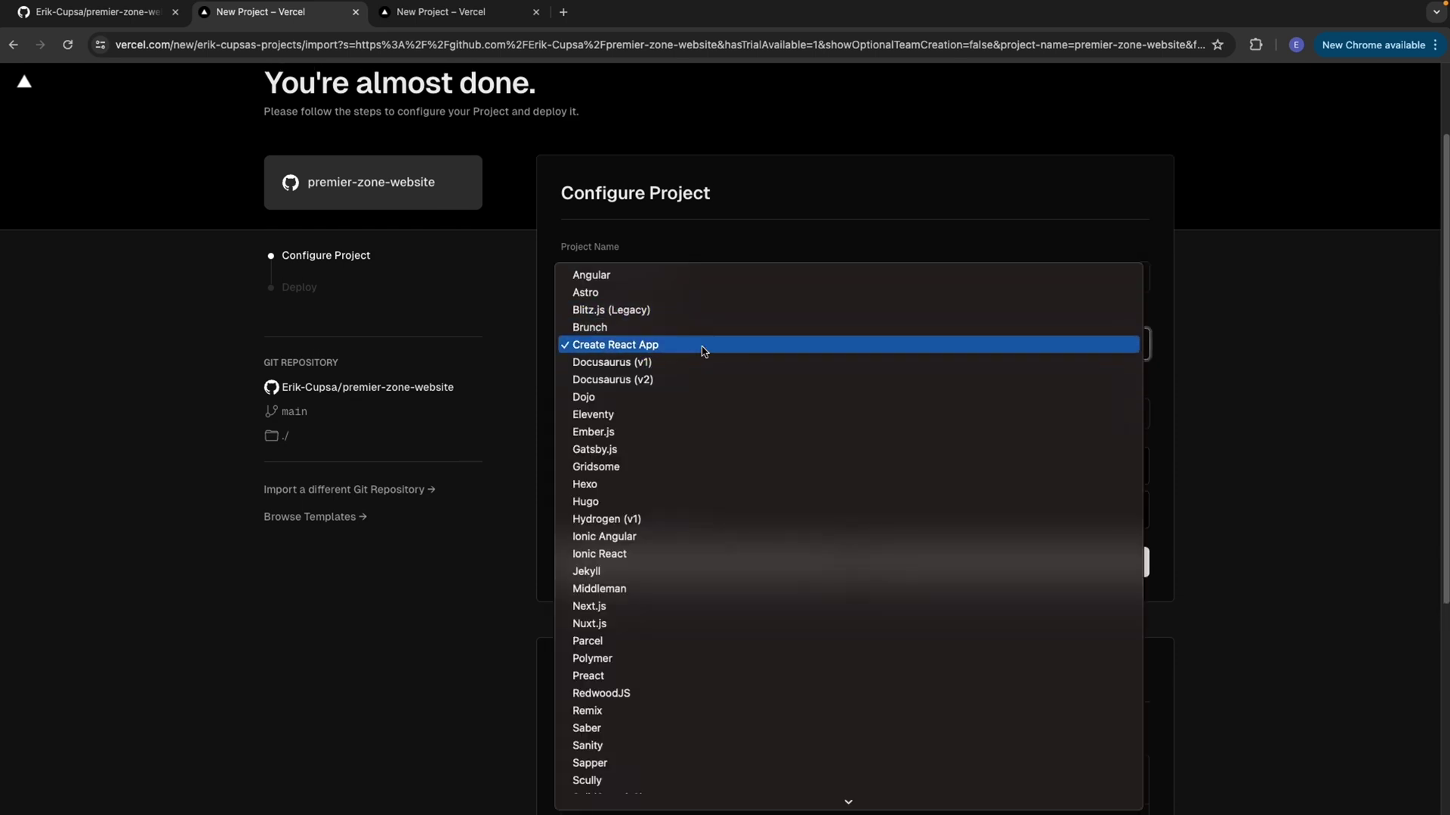
scroll(767, 653, down, 3)
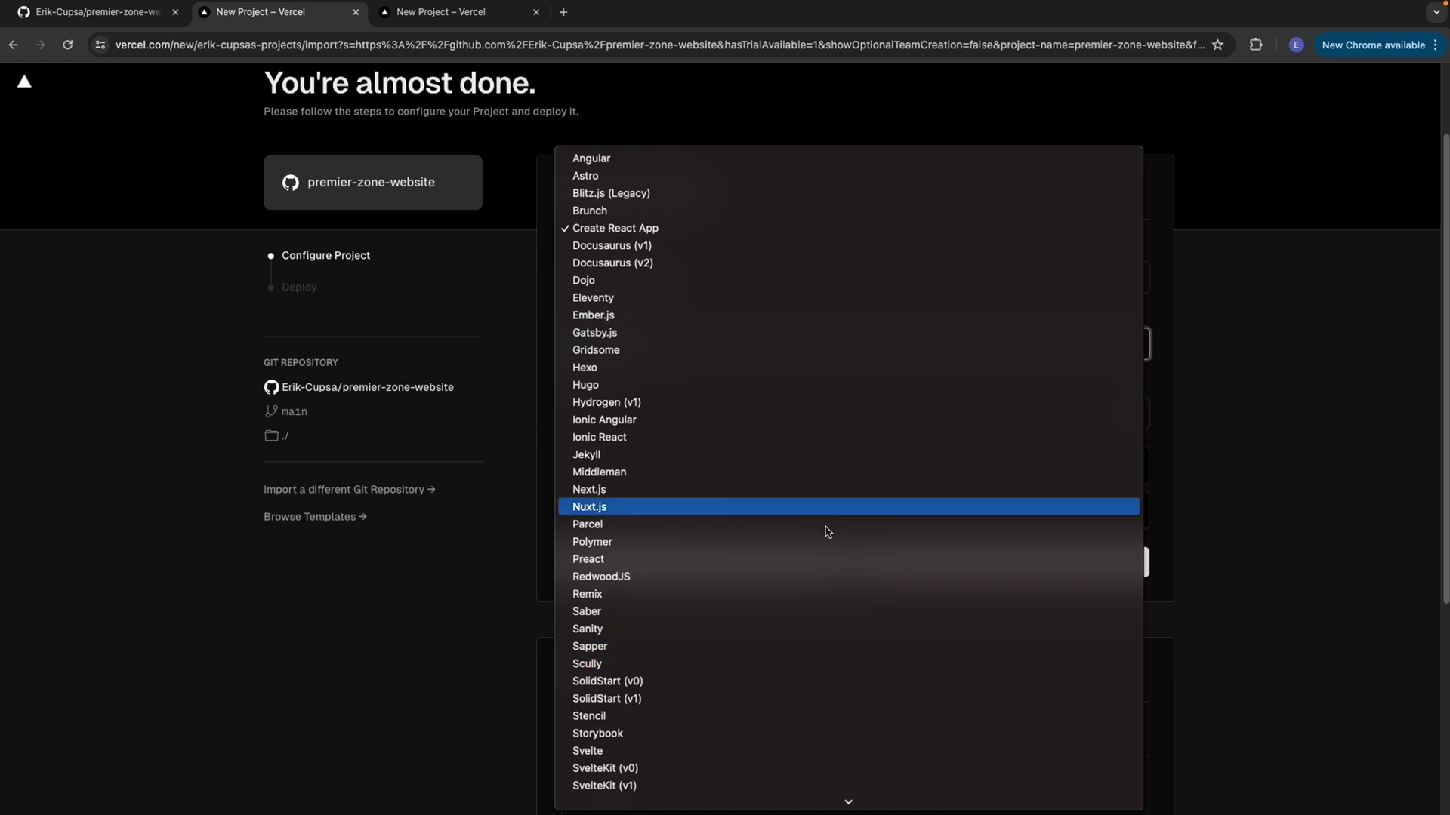
scroll(810, 558, down, 2)
key(Escape)
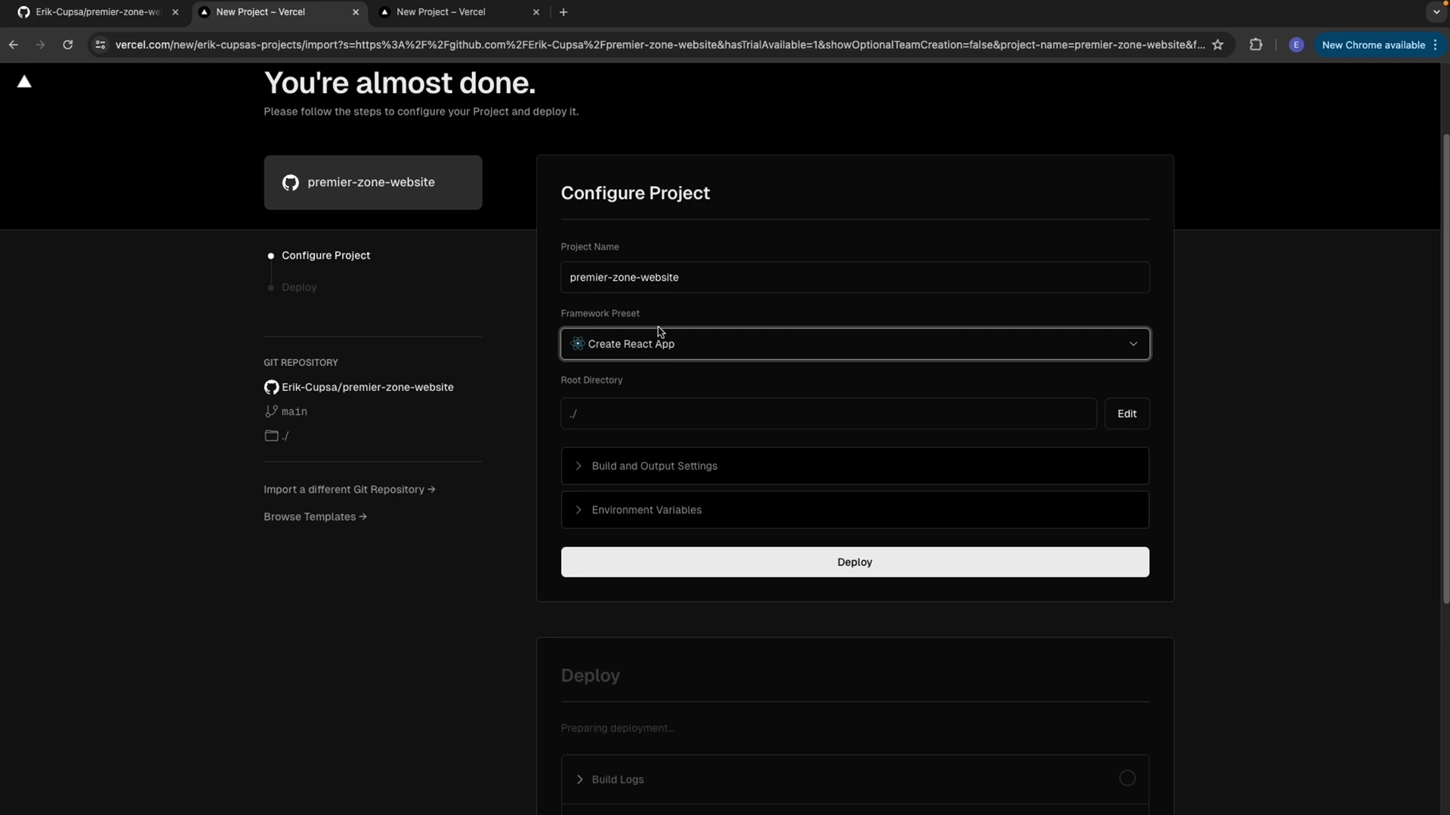
Step: Deploy premier-zone-website and view the Welcome to Premier Zone Fantasy! preview
click(785, 571)
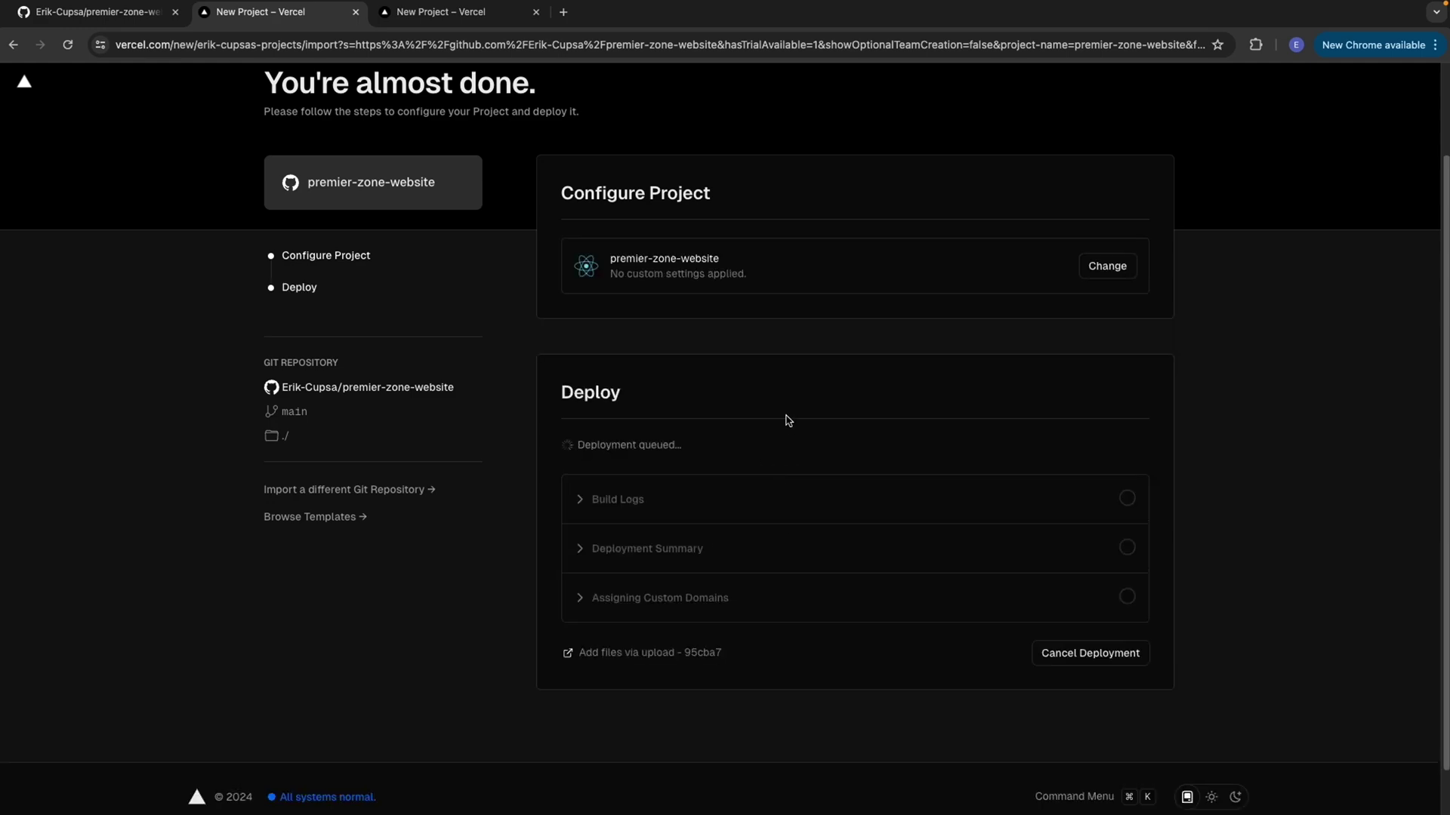
scroll(796, 414, down, 1)
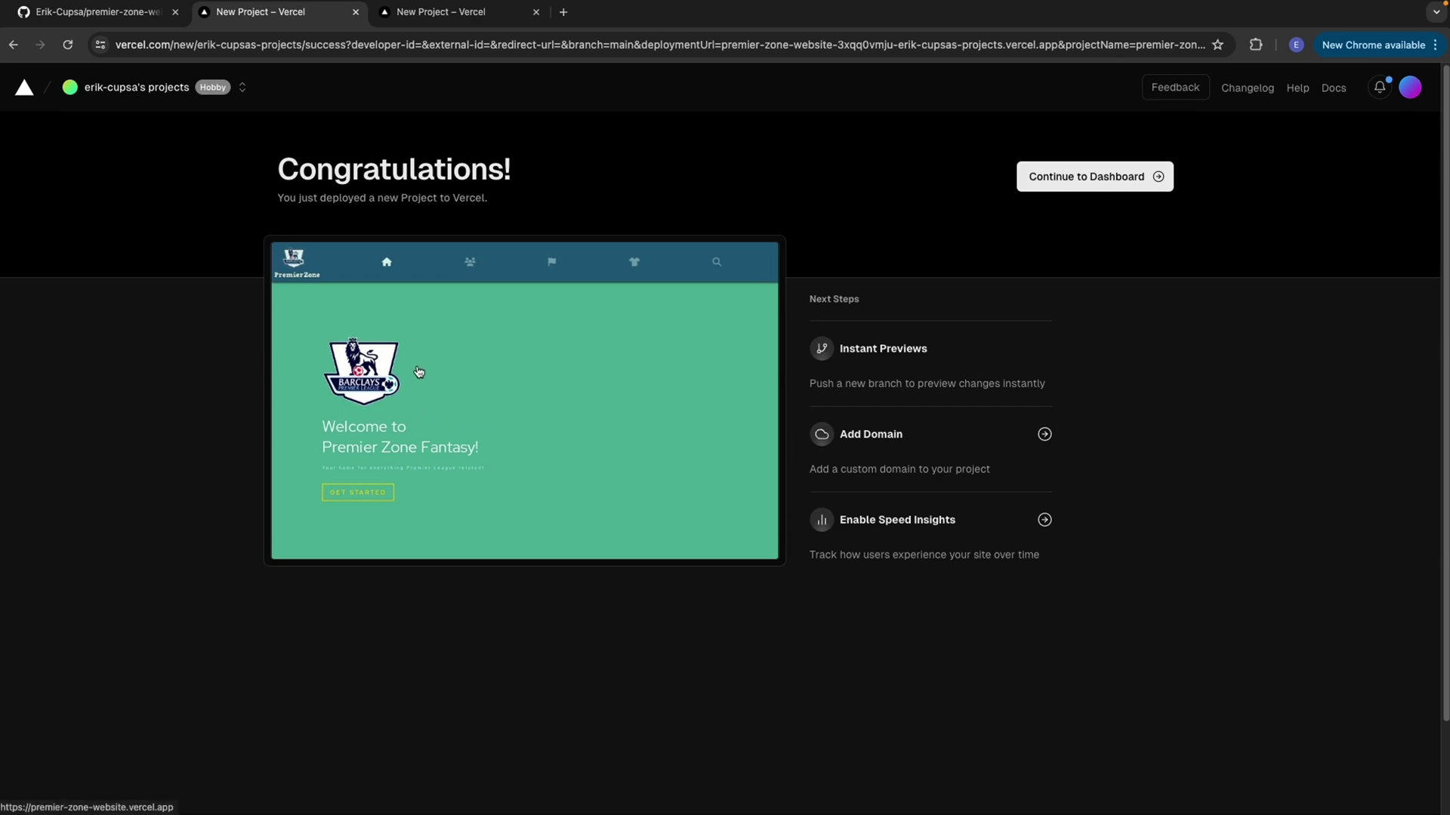
Step: Open the live PremierZone site, then the project's dashboard overview
click(516, 414)
click(323, 47)
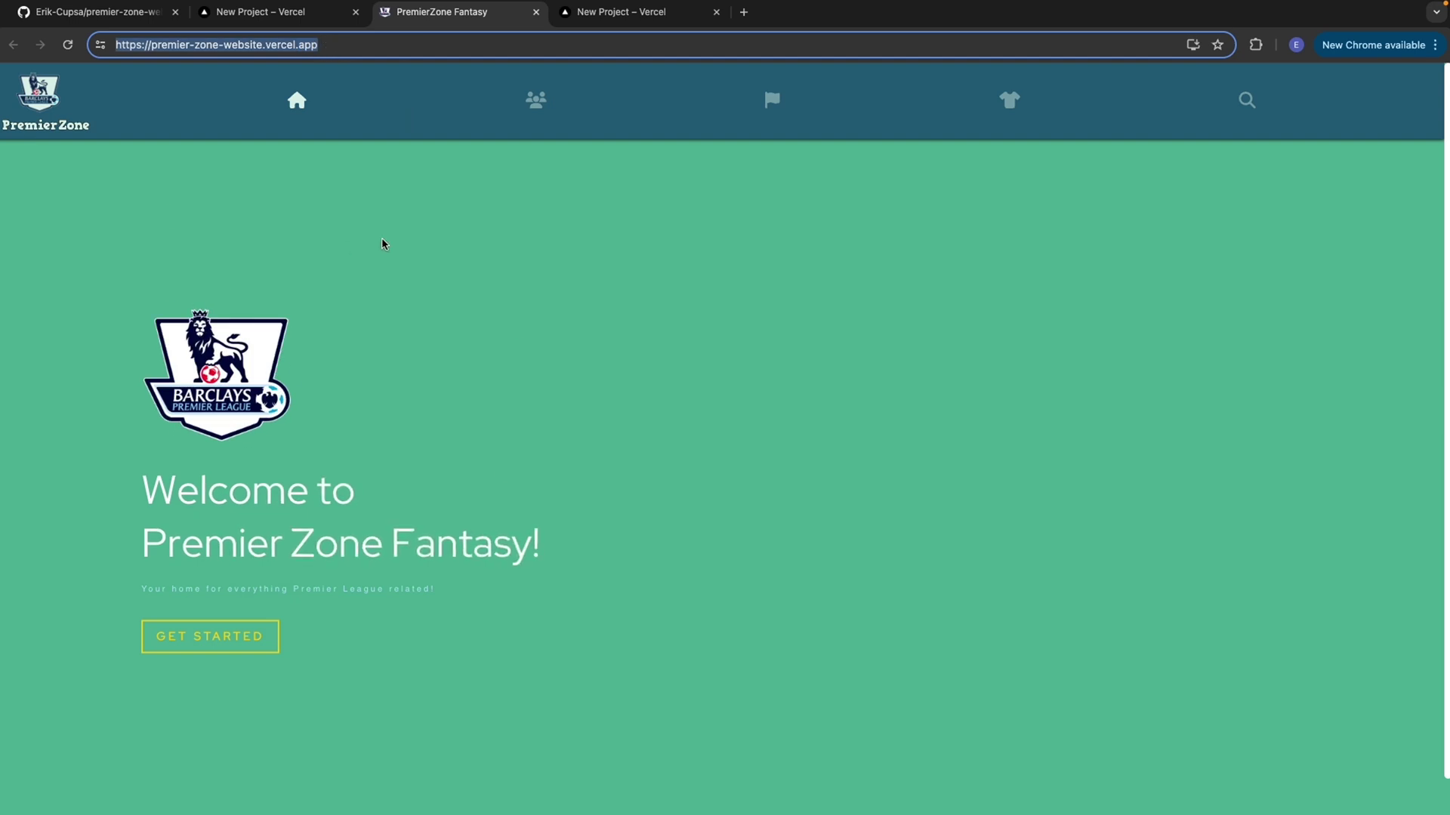
key(ctrl+shift+Tab)
click(1081, 172)
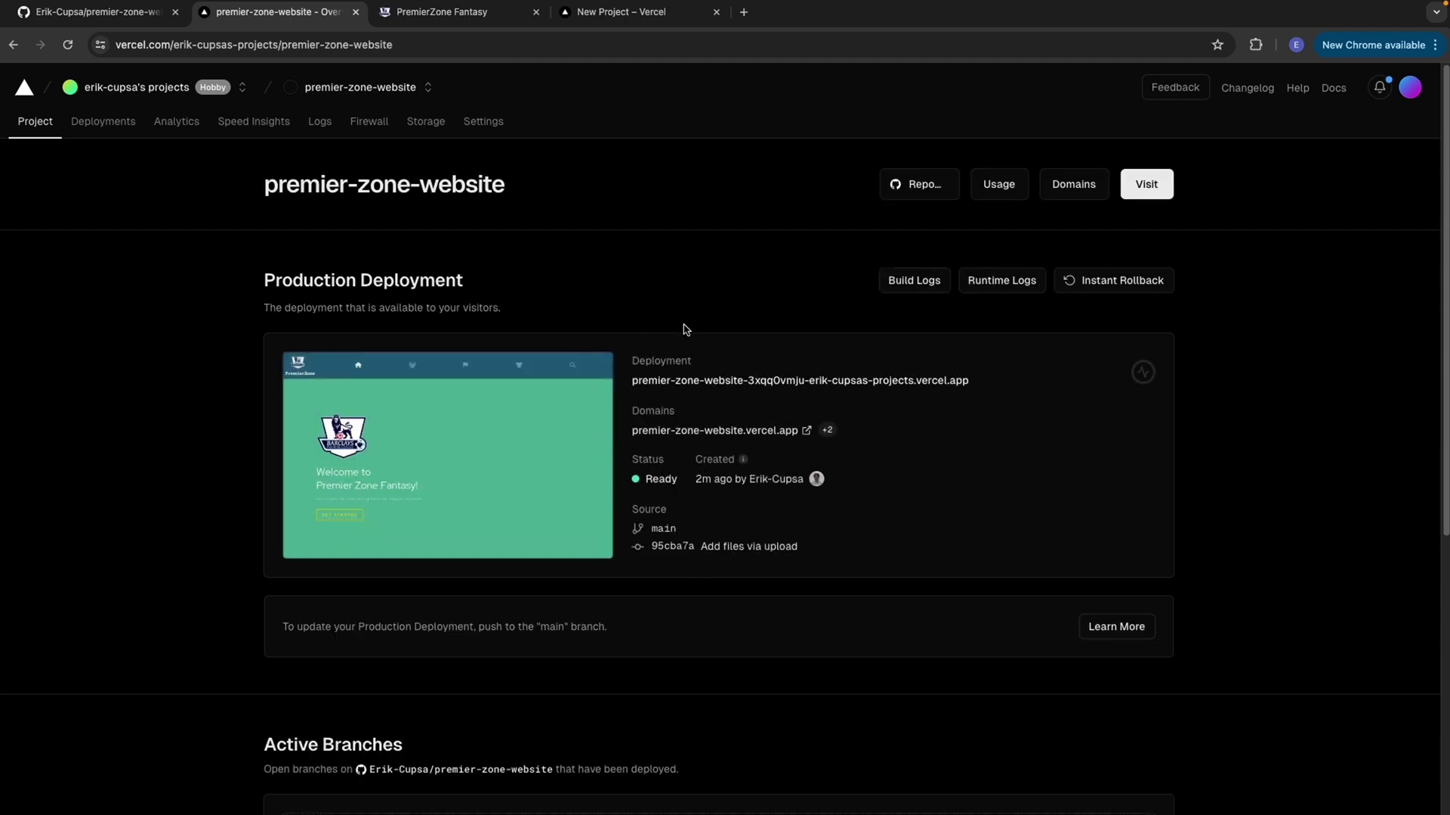
scroll(582, 308, down, 1)
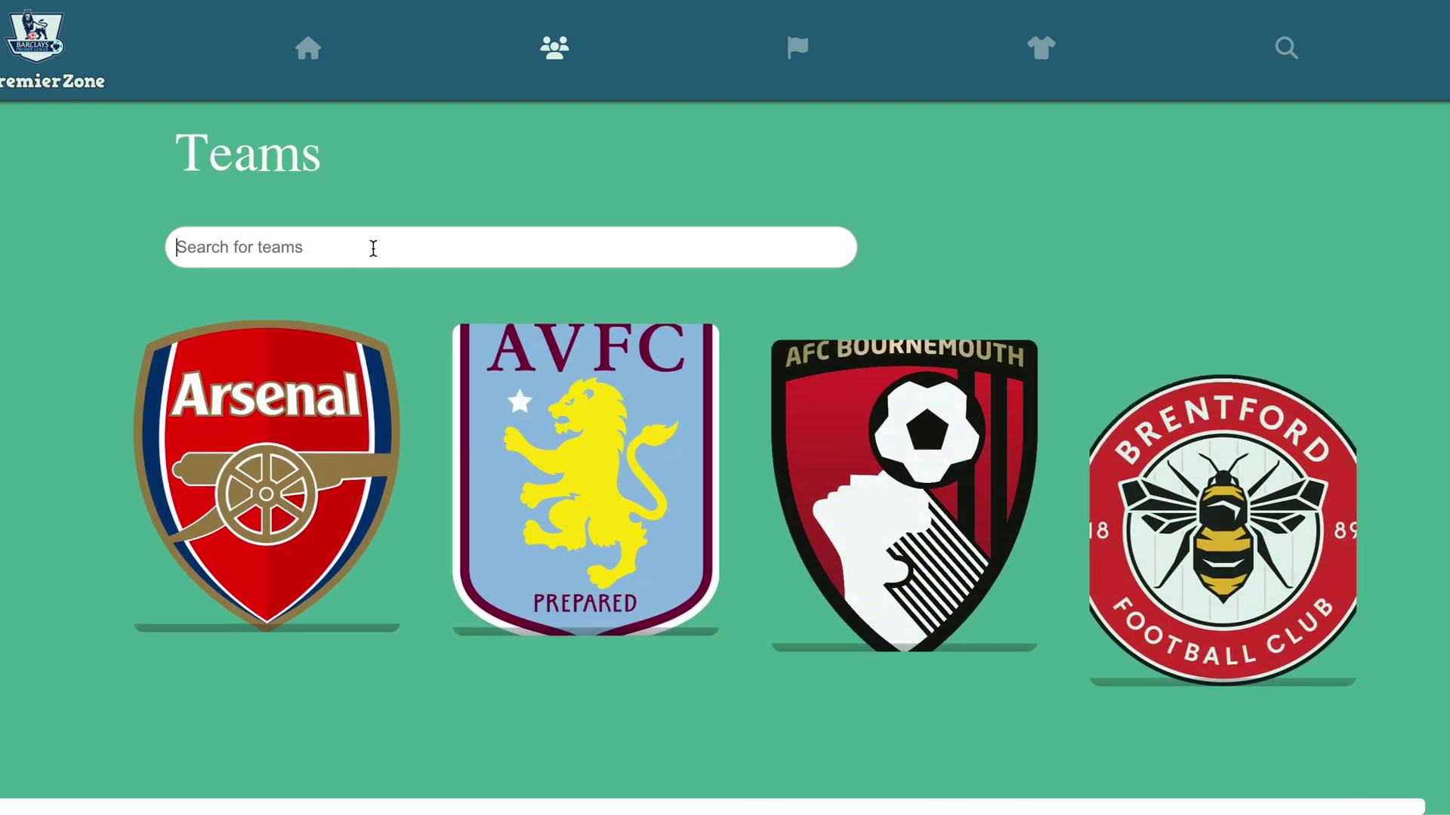
Step: Search the live site's teams for 'manch' and view Manchester-United's player stats
click(372, 246)
text(manch)
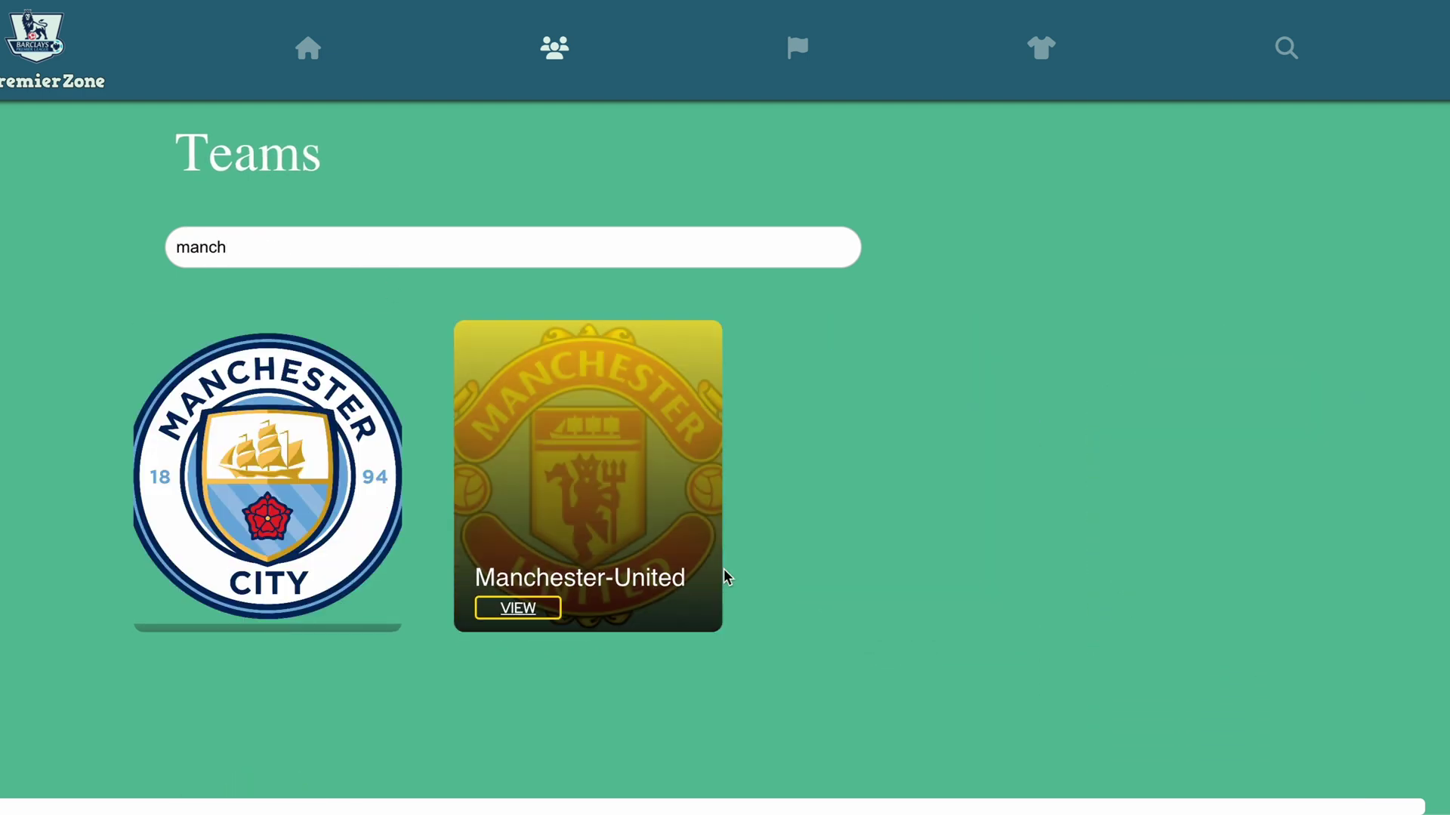
click(518, 606)
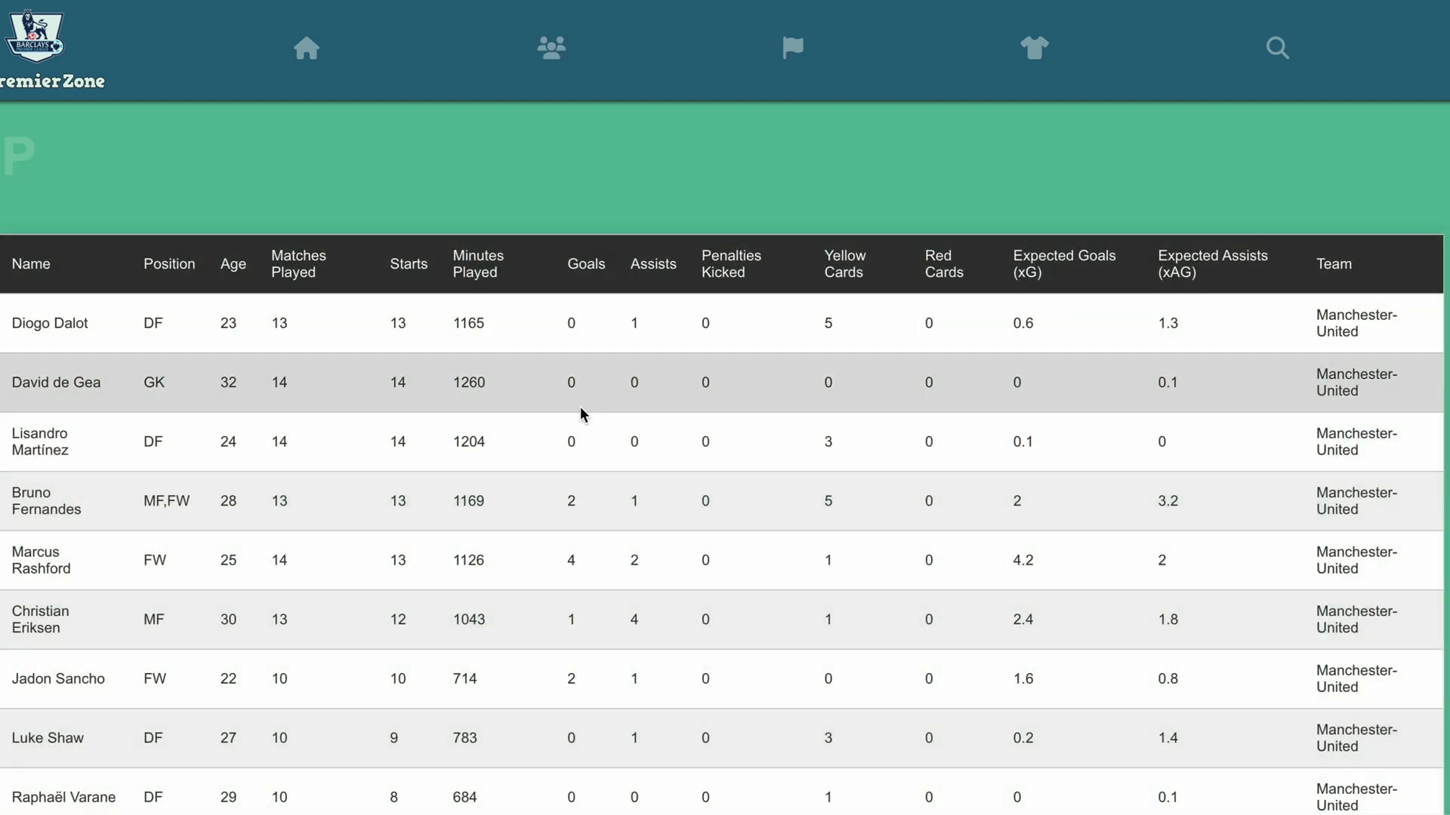
scroll(582, 414, down, 1)
scroll(573, 419, down, 1)
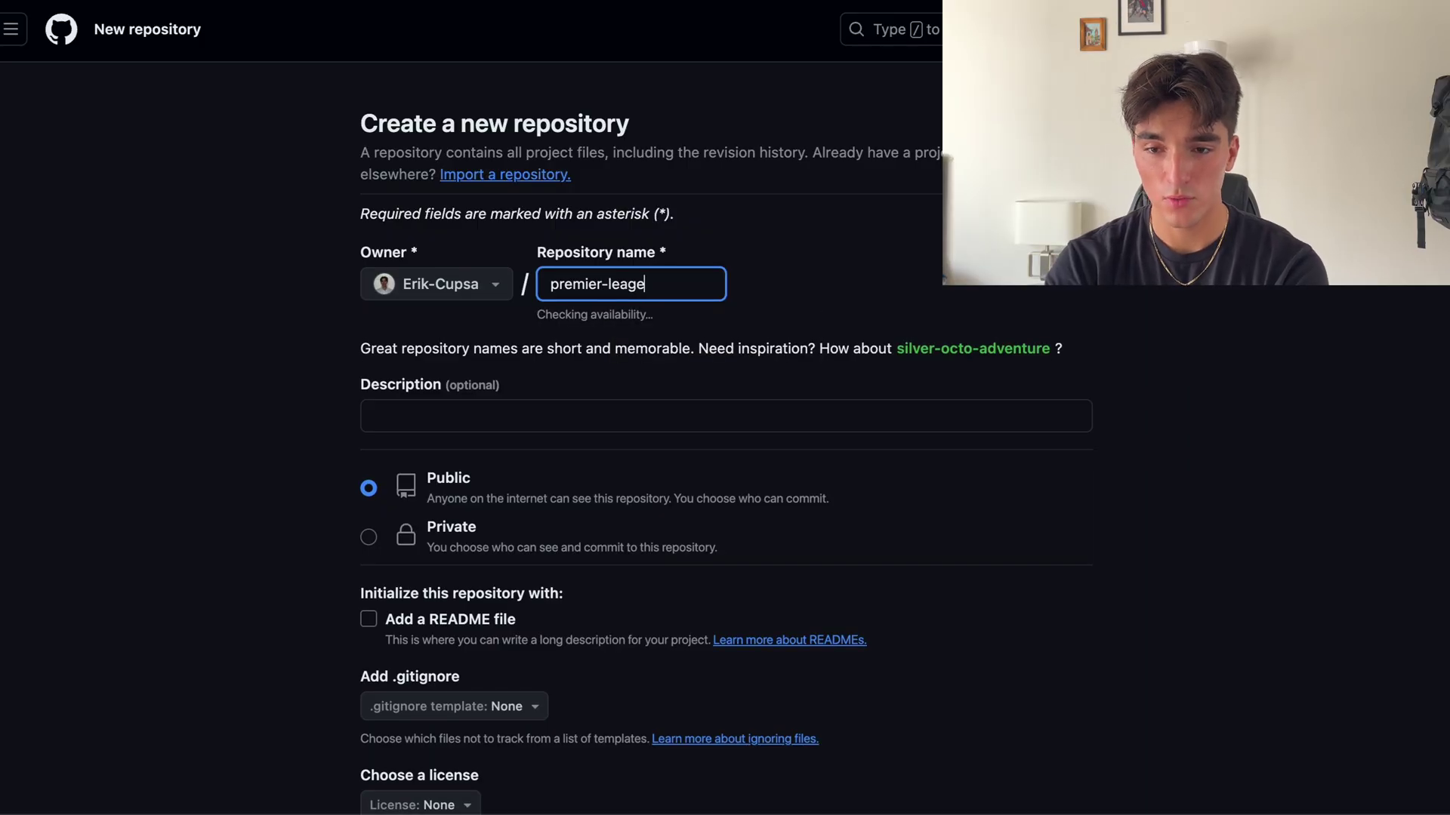
Step: Create the premier-league-website-backend repository and go to its file upload page
text(-website-backend)
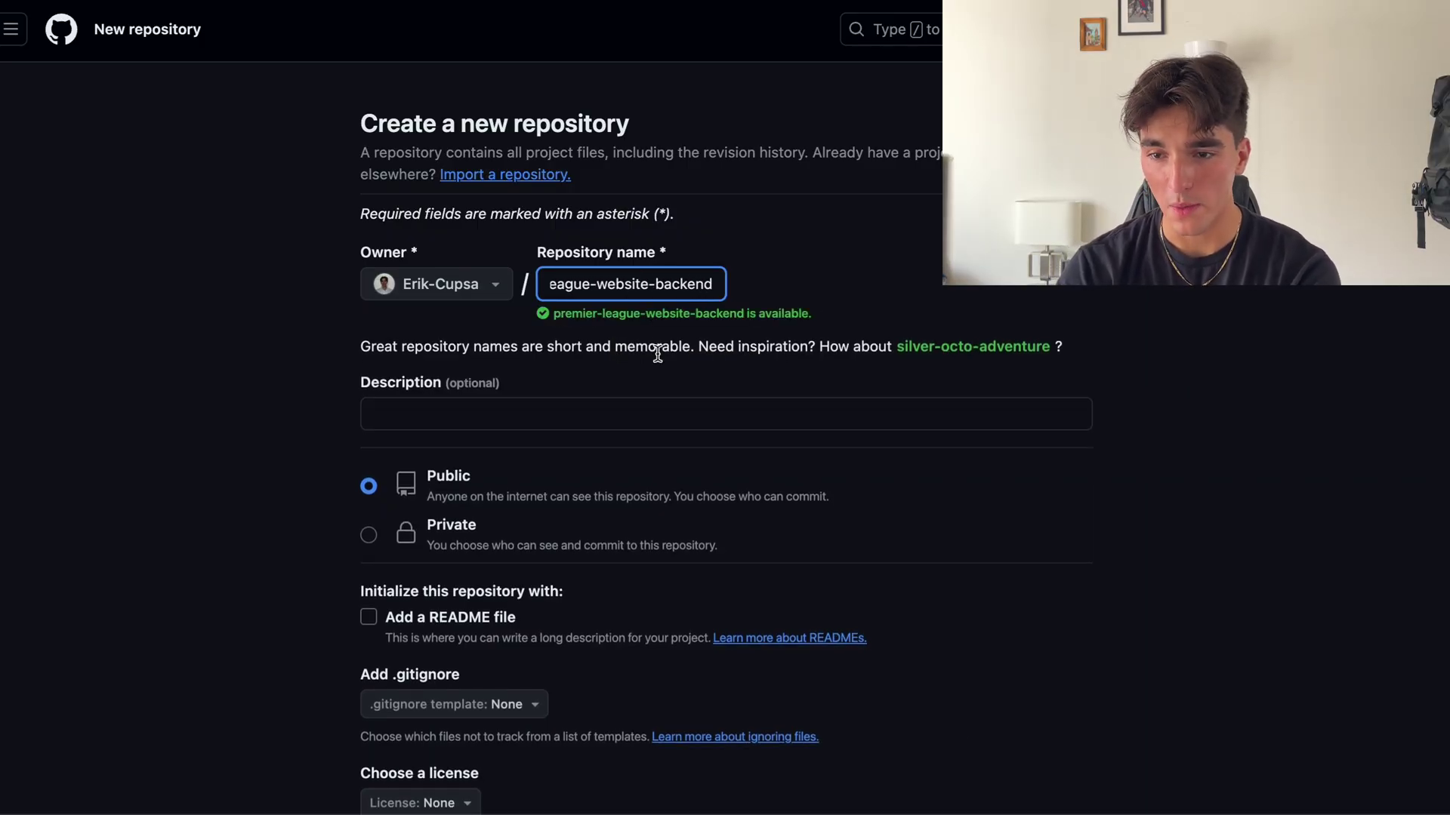
scroll(937, 657, down, 3)
click(996, 696)
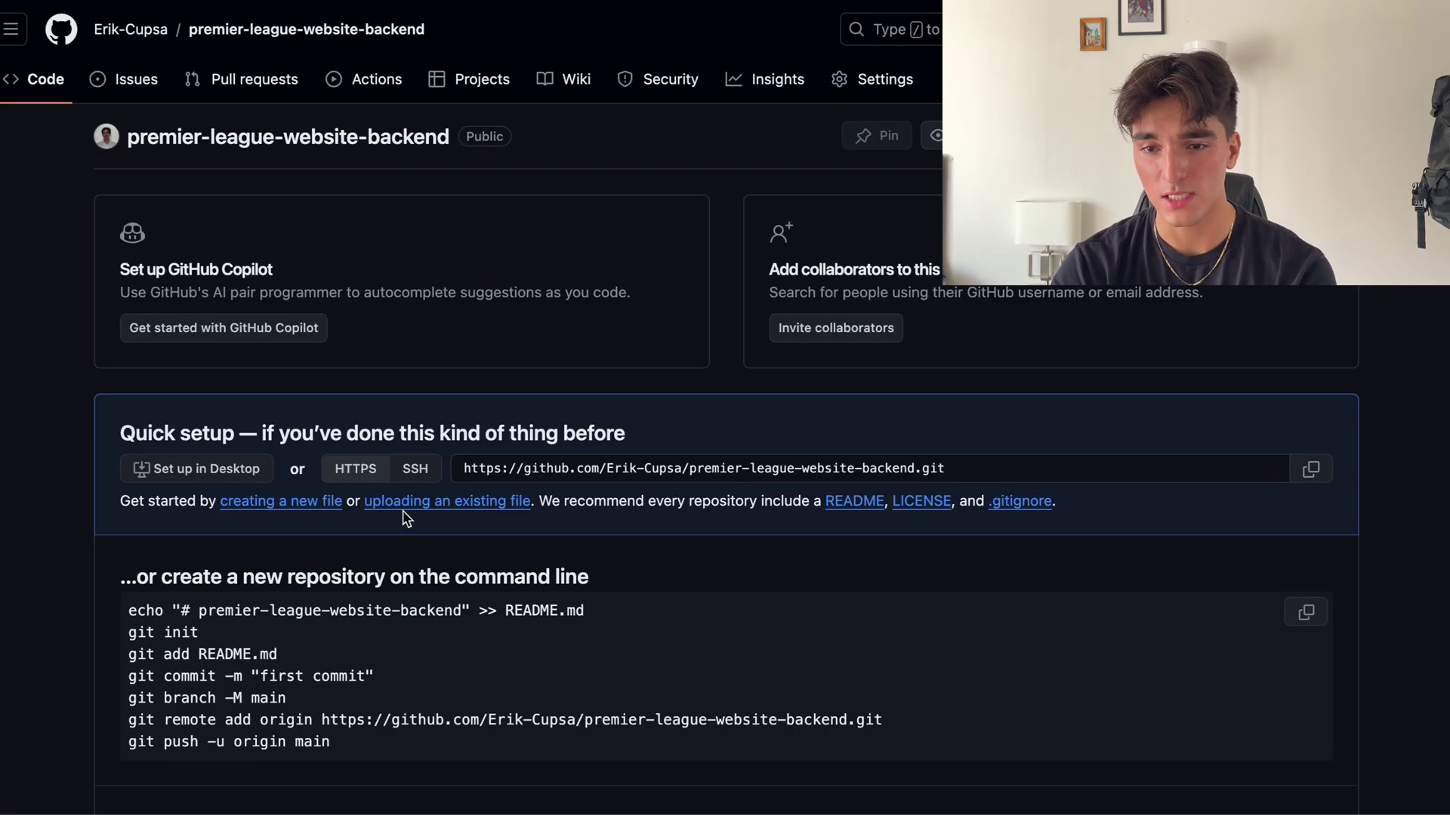
click(405, 502)
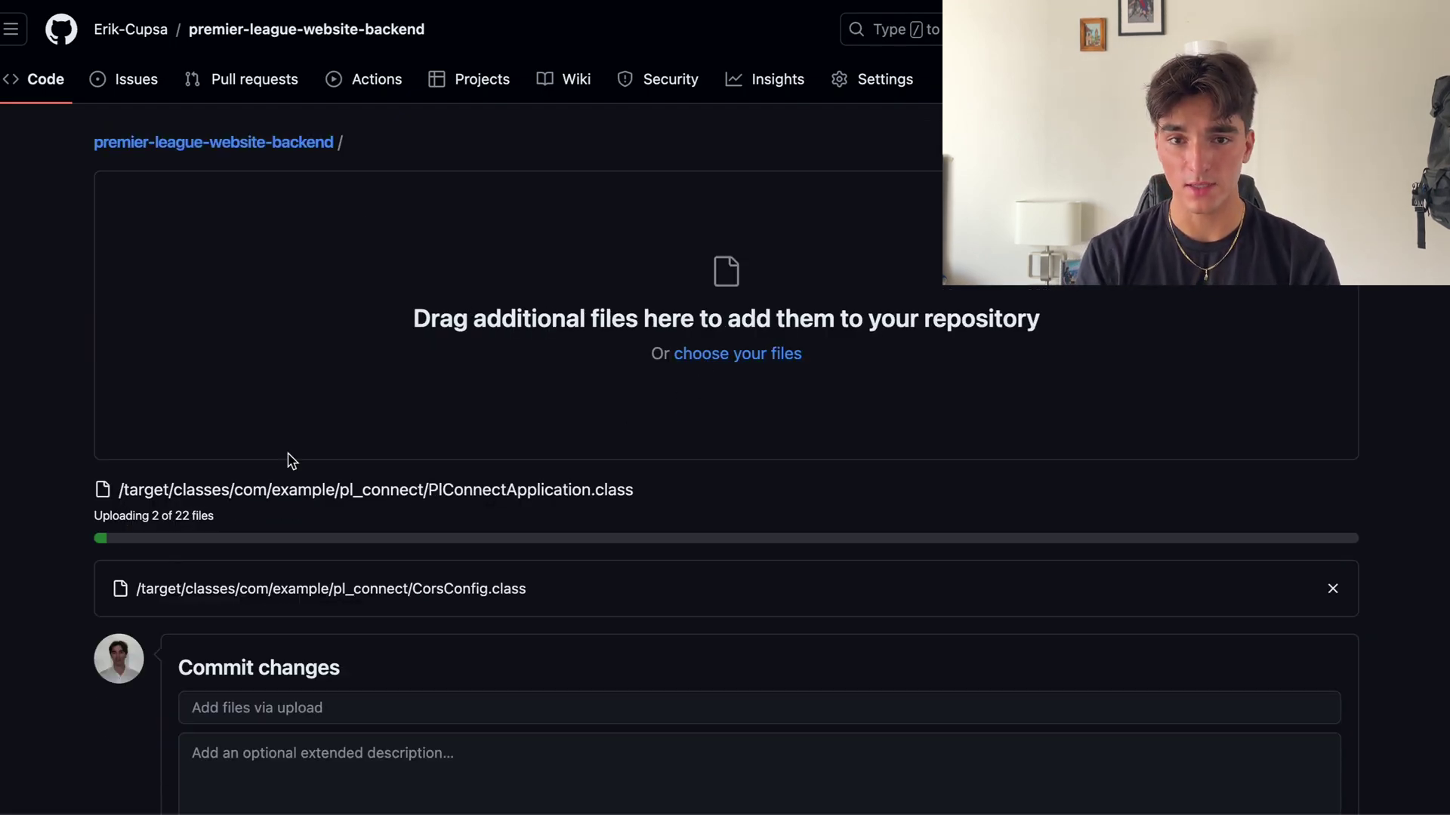
scroll(285, 459, down, 3)
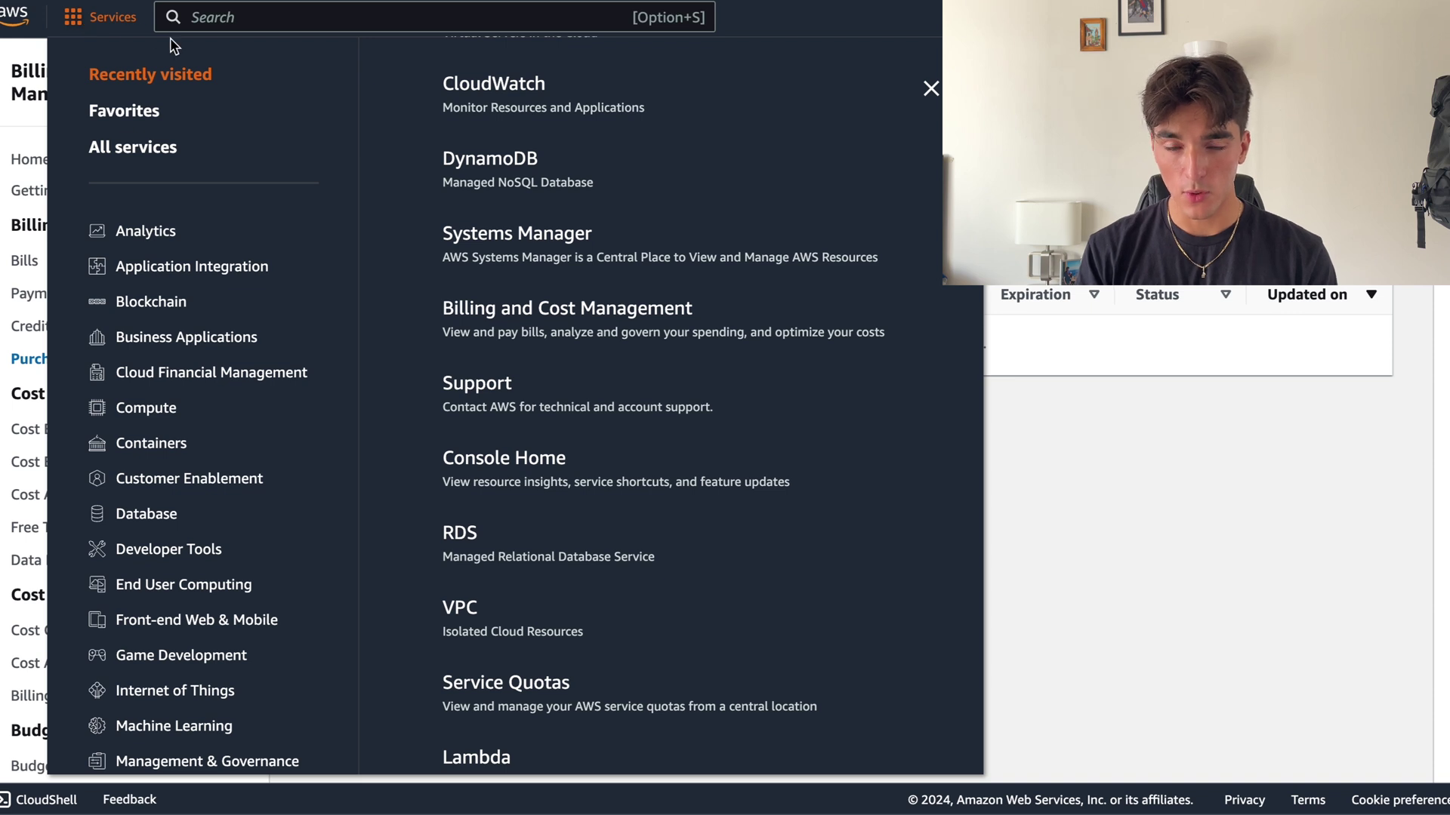
Step: Scroll through the AWS Services menu, reviewing recently visited EC2 and RDS
scroll(484, 241, up, 5)
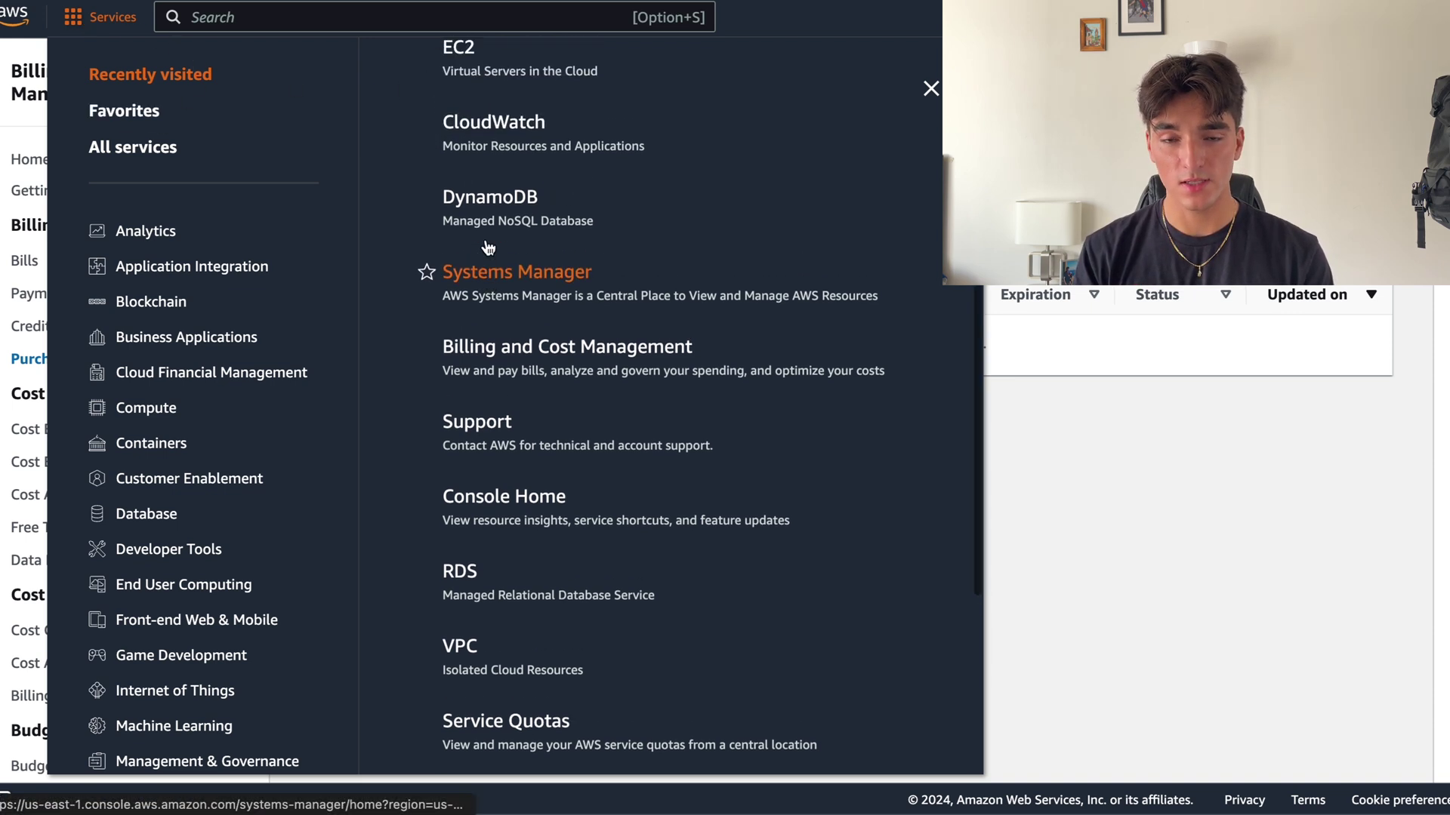
scroll(485, 238, down, 3)
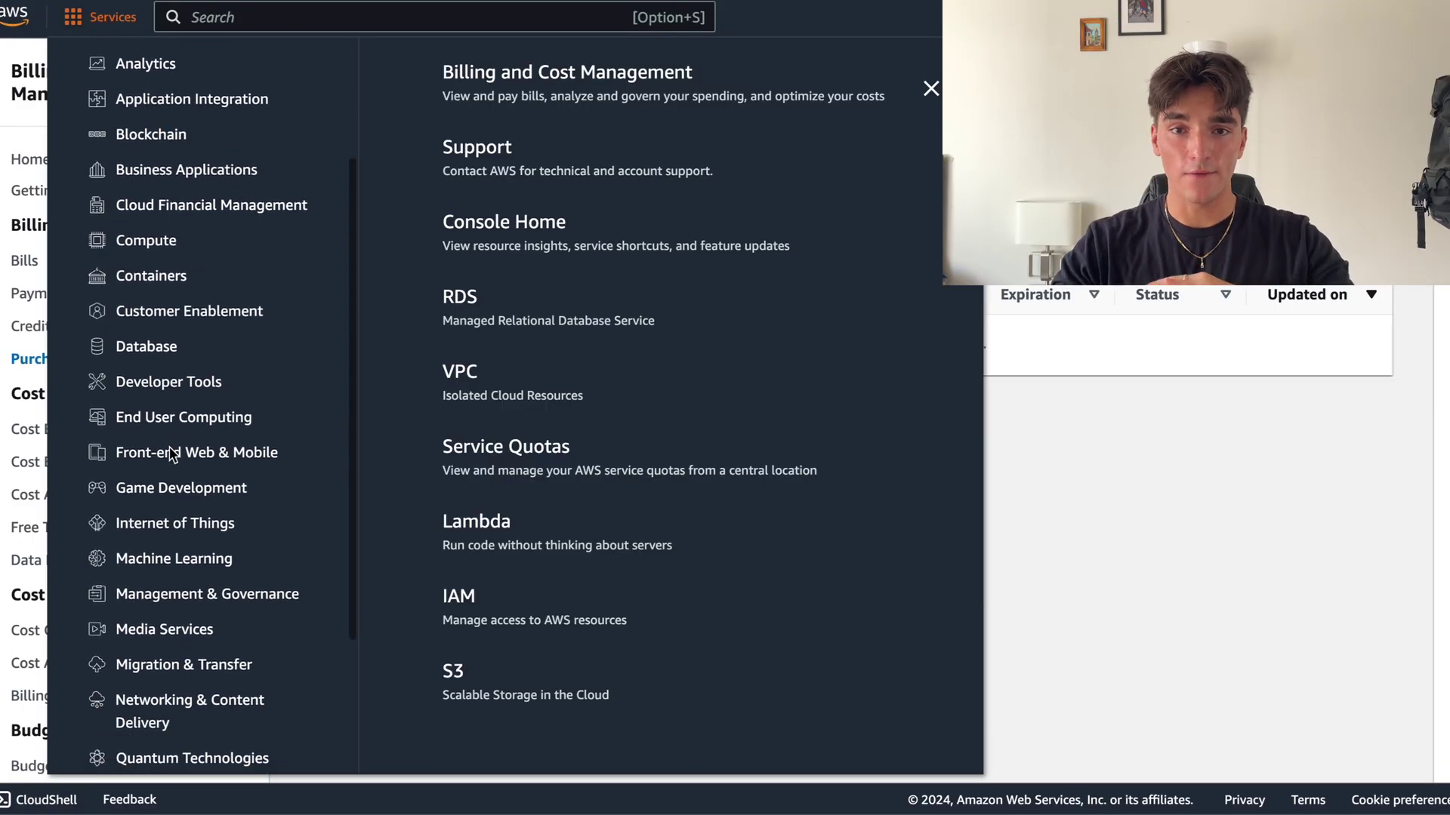
scroll(170, 451, down, 2)
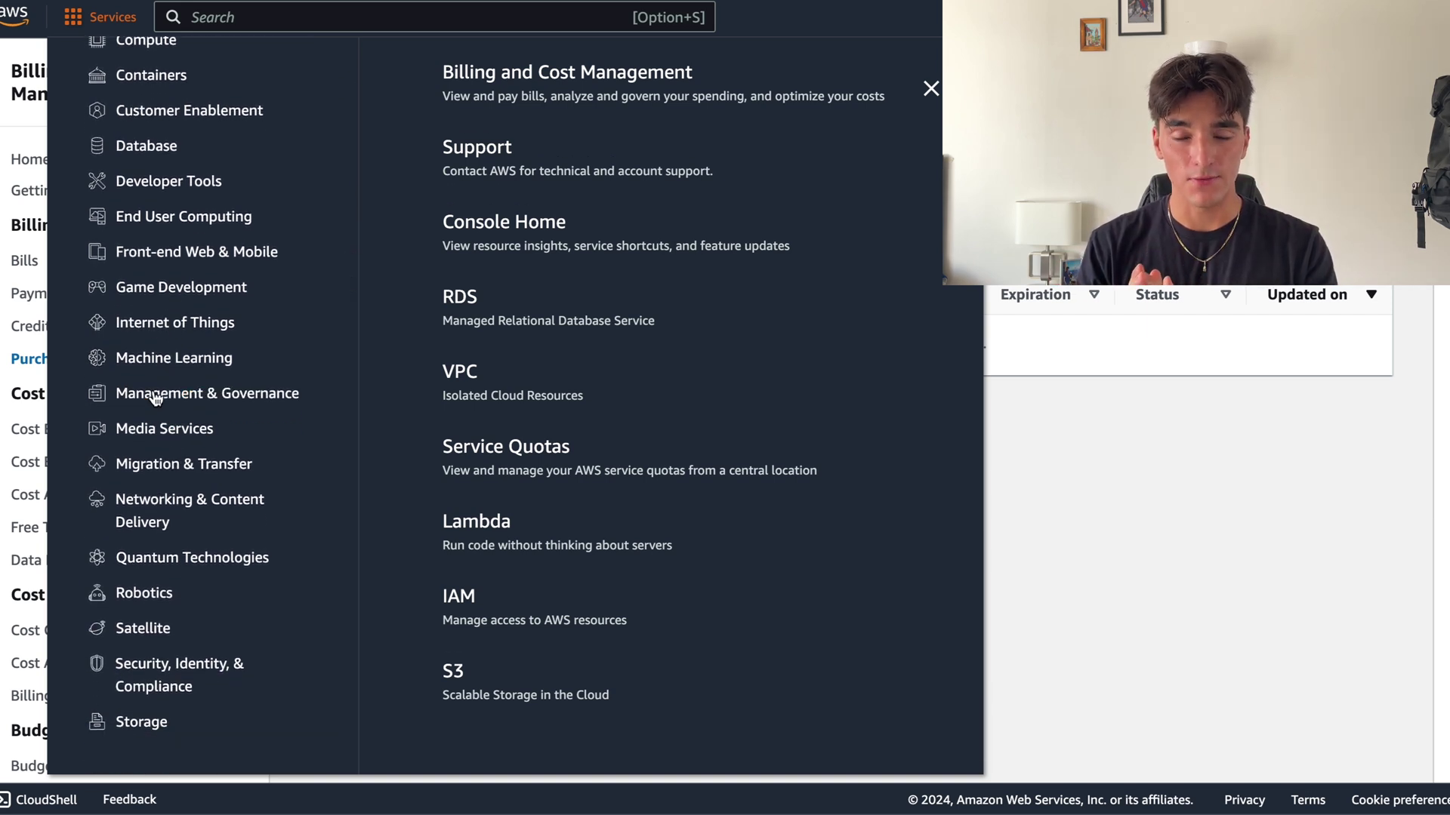
scroll(164, 343, up, 2)
scroll(166, 326, up, 3)
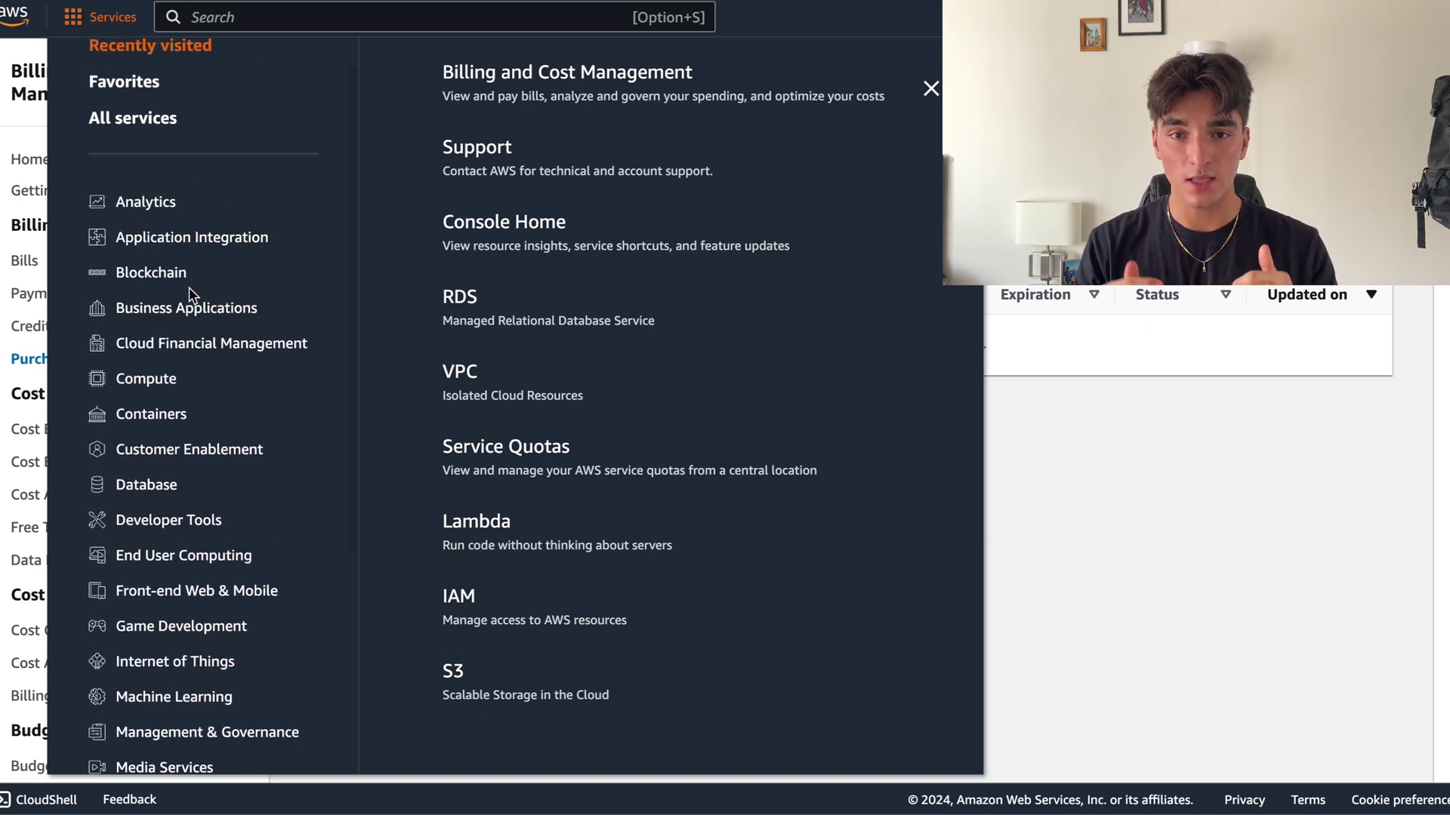
scroll(266, 98, up, 1)
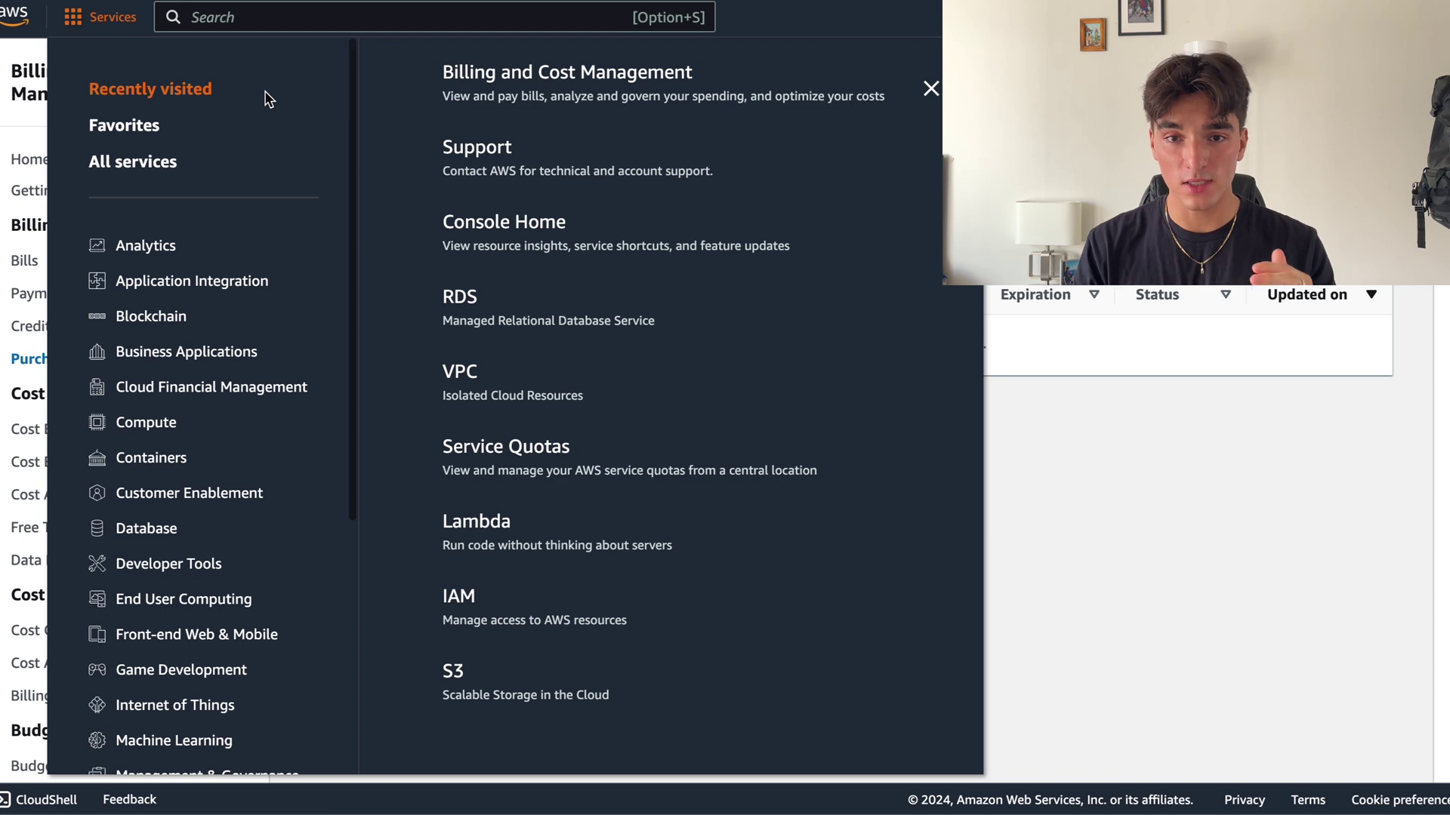
scroll(266, 98, down, 3)
scroll(207, 372, down, 2)
scroll(207, 372, up, 4)
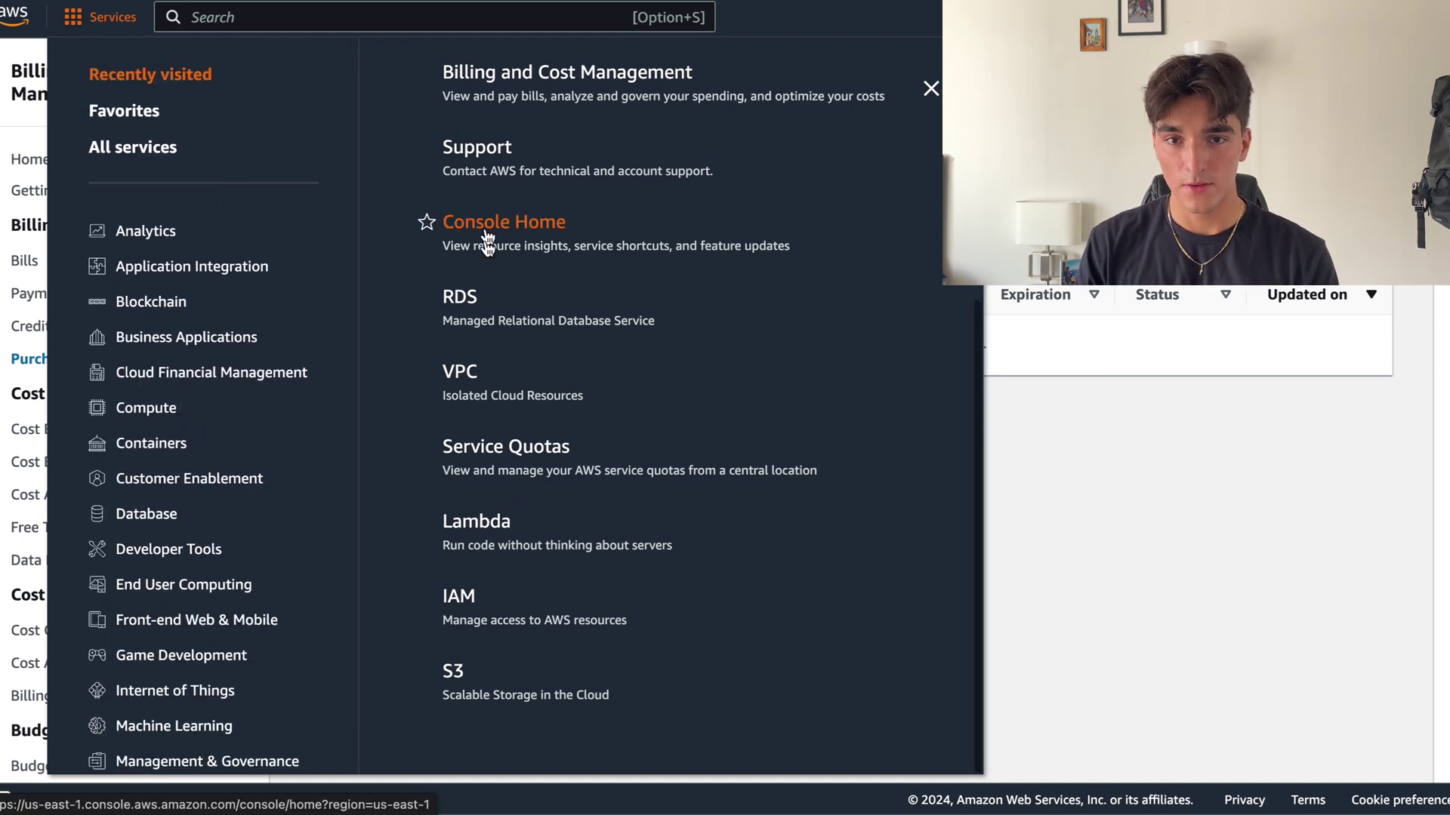
scroll(557, 297, up, 1)
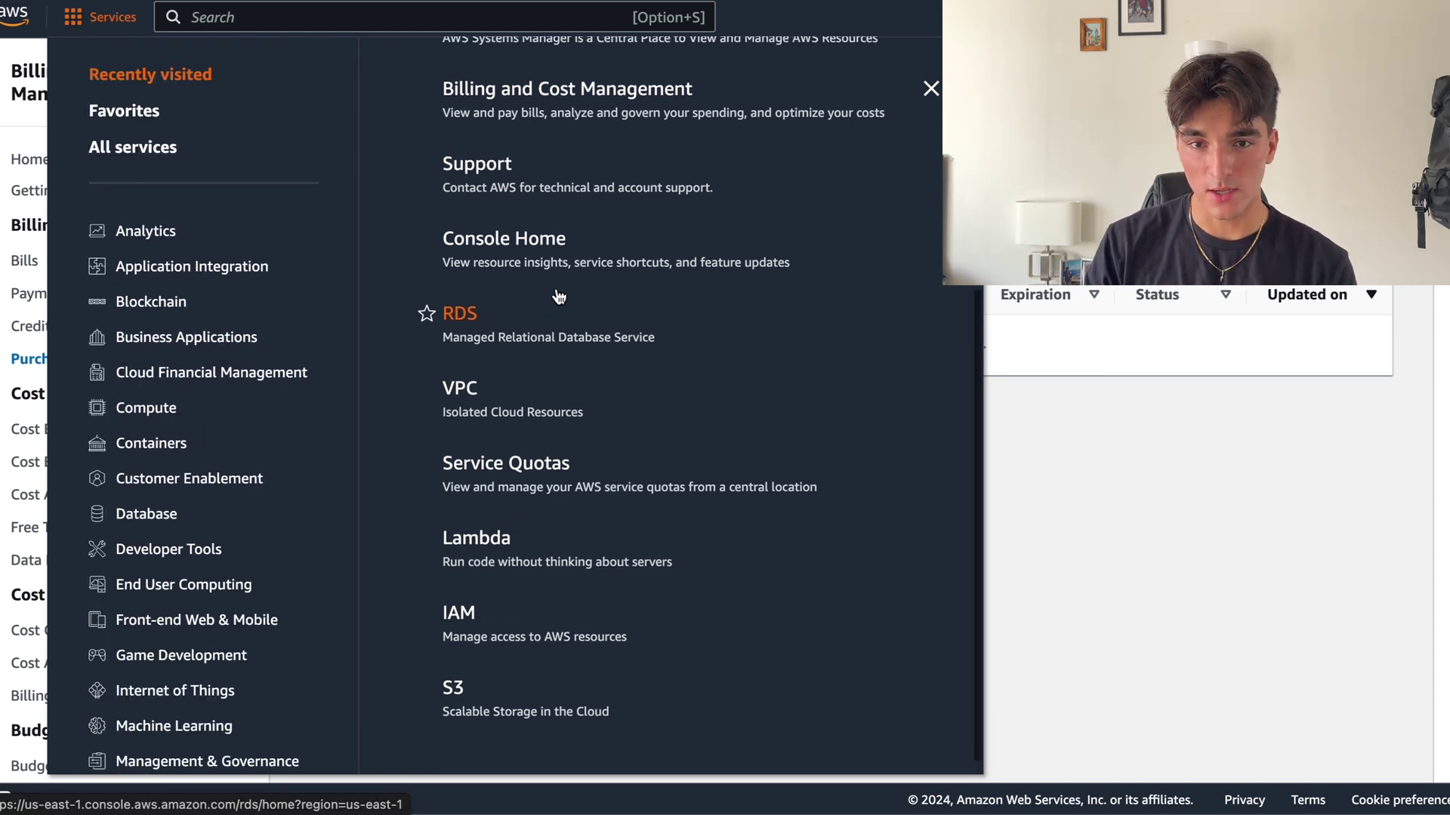
scroll(559, 296, up, 5)
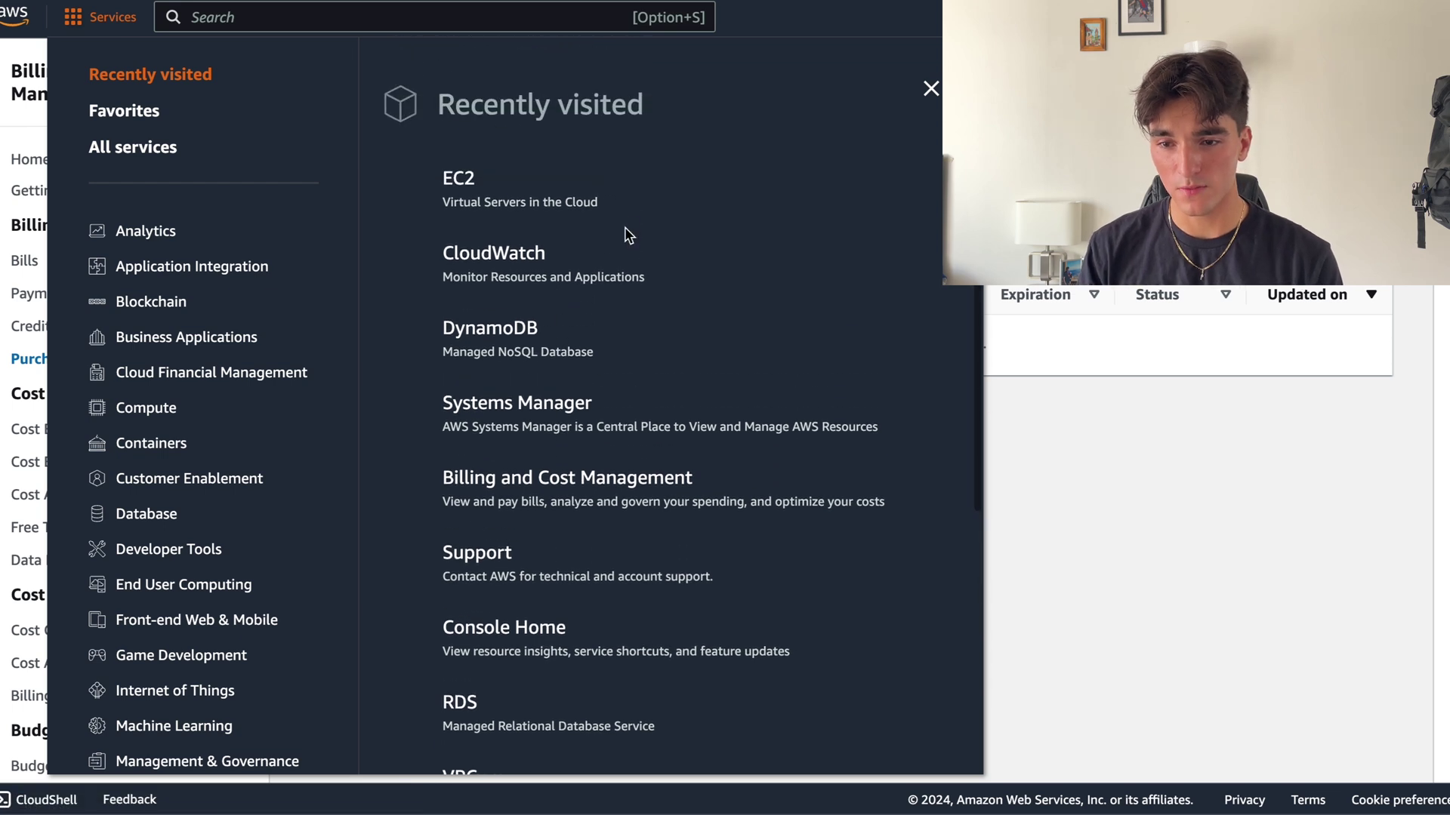
scroll(657, 307, down, 4)
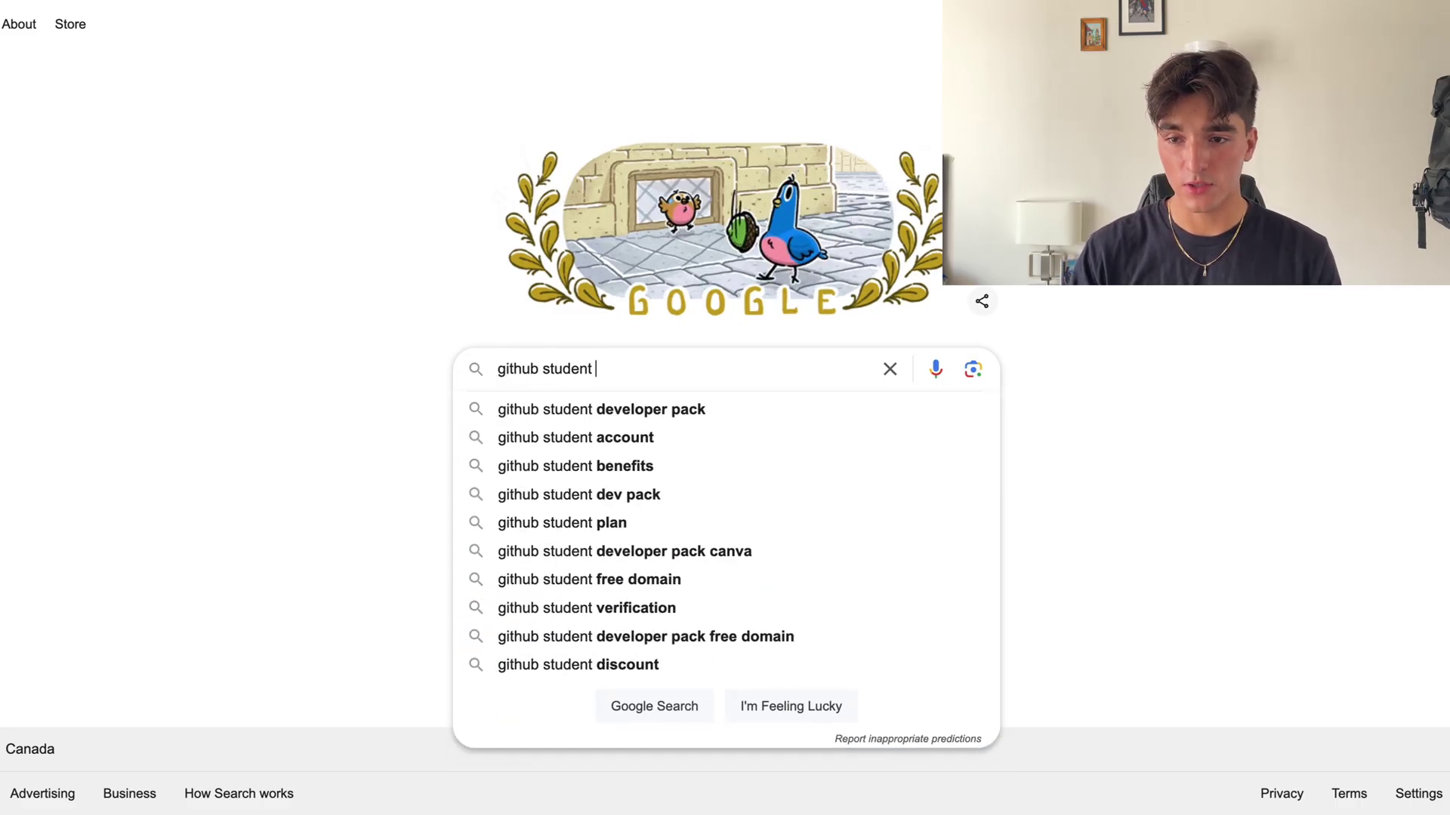
Step: Search 'github student developer pack' and review the GitHub Education Students page benefits
text(developer pack)
key(Return)
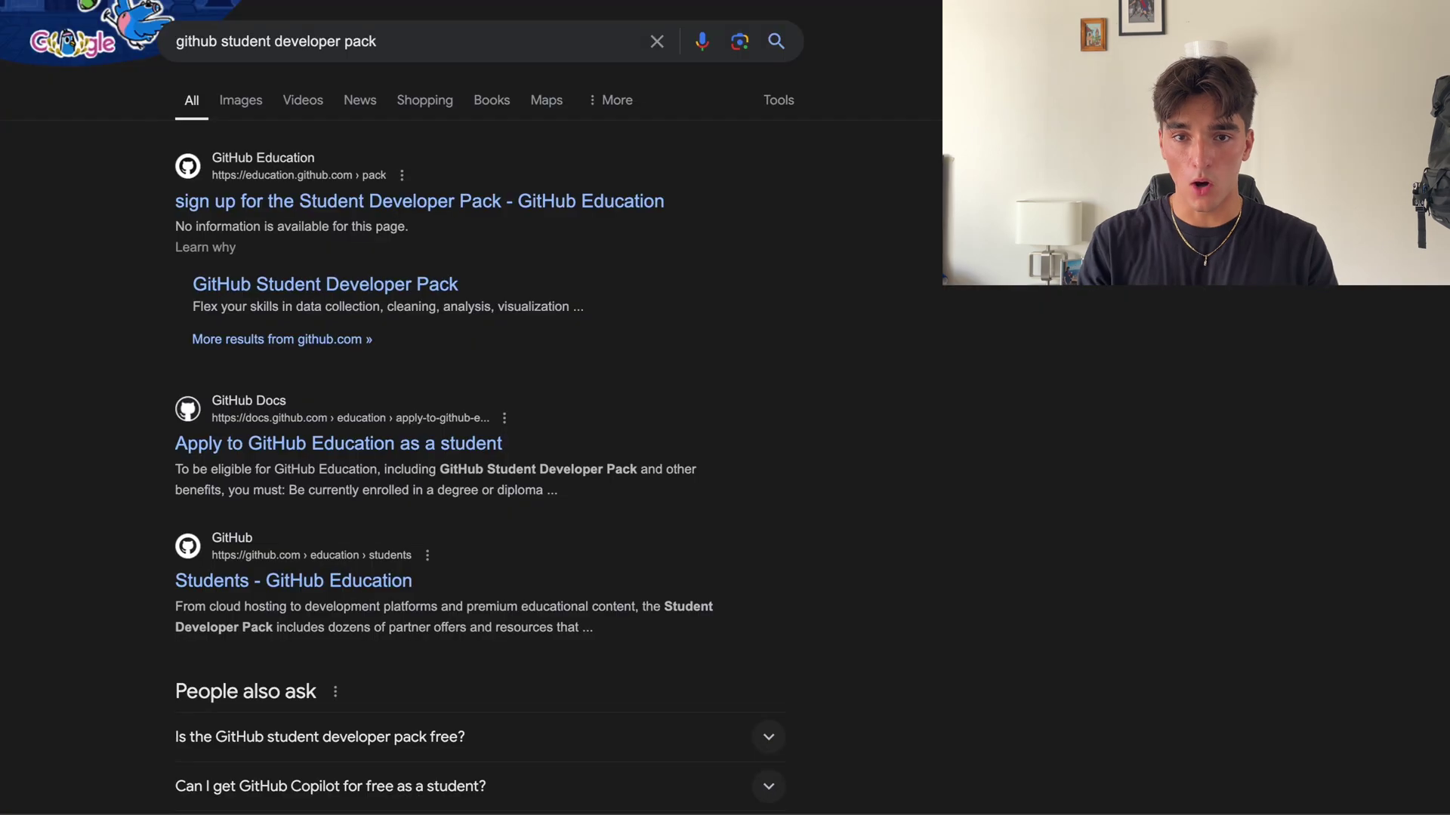
click(320, 577)
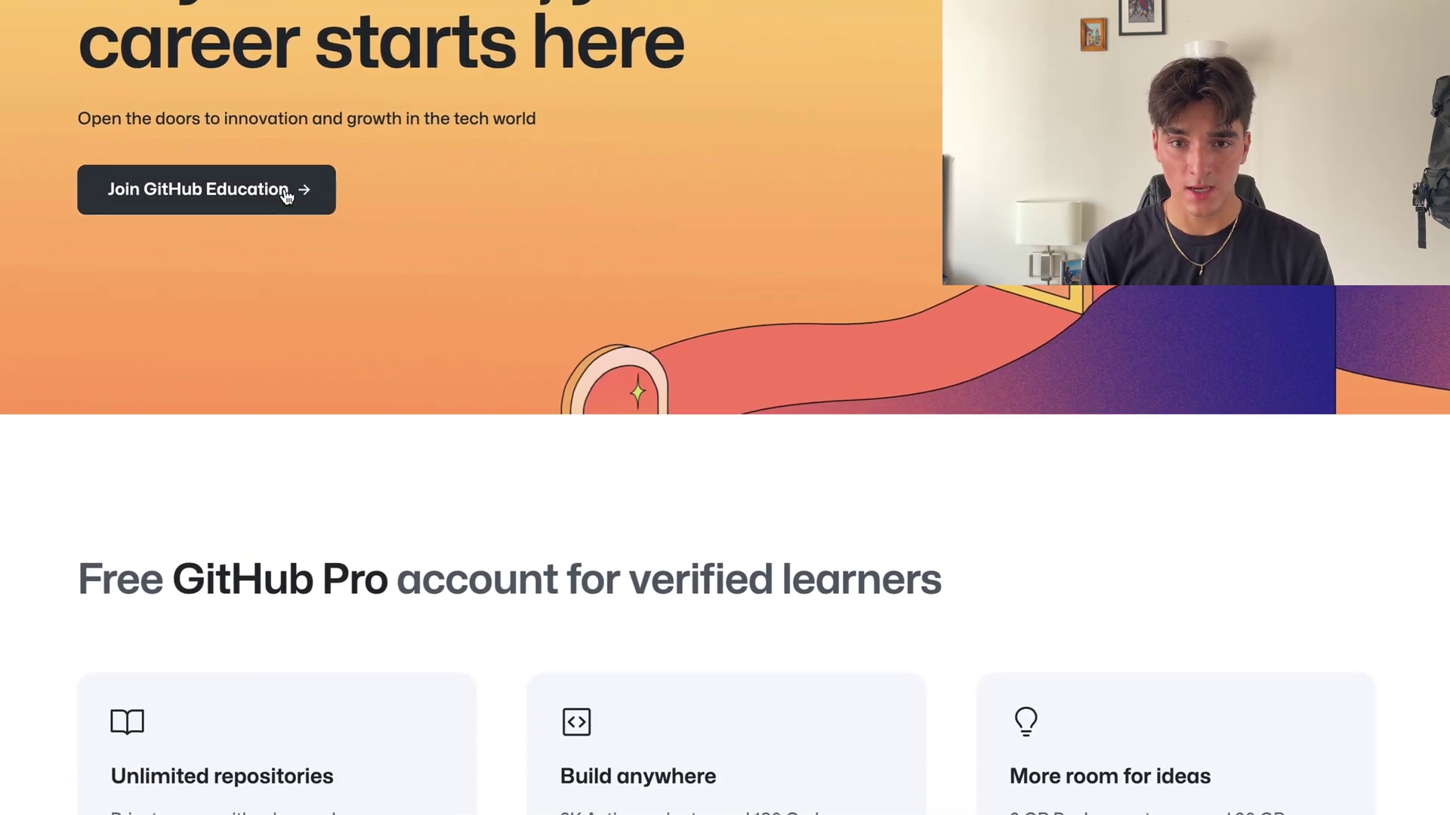
scroll(401, 272, down, 8)
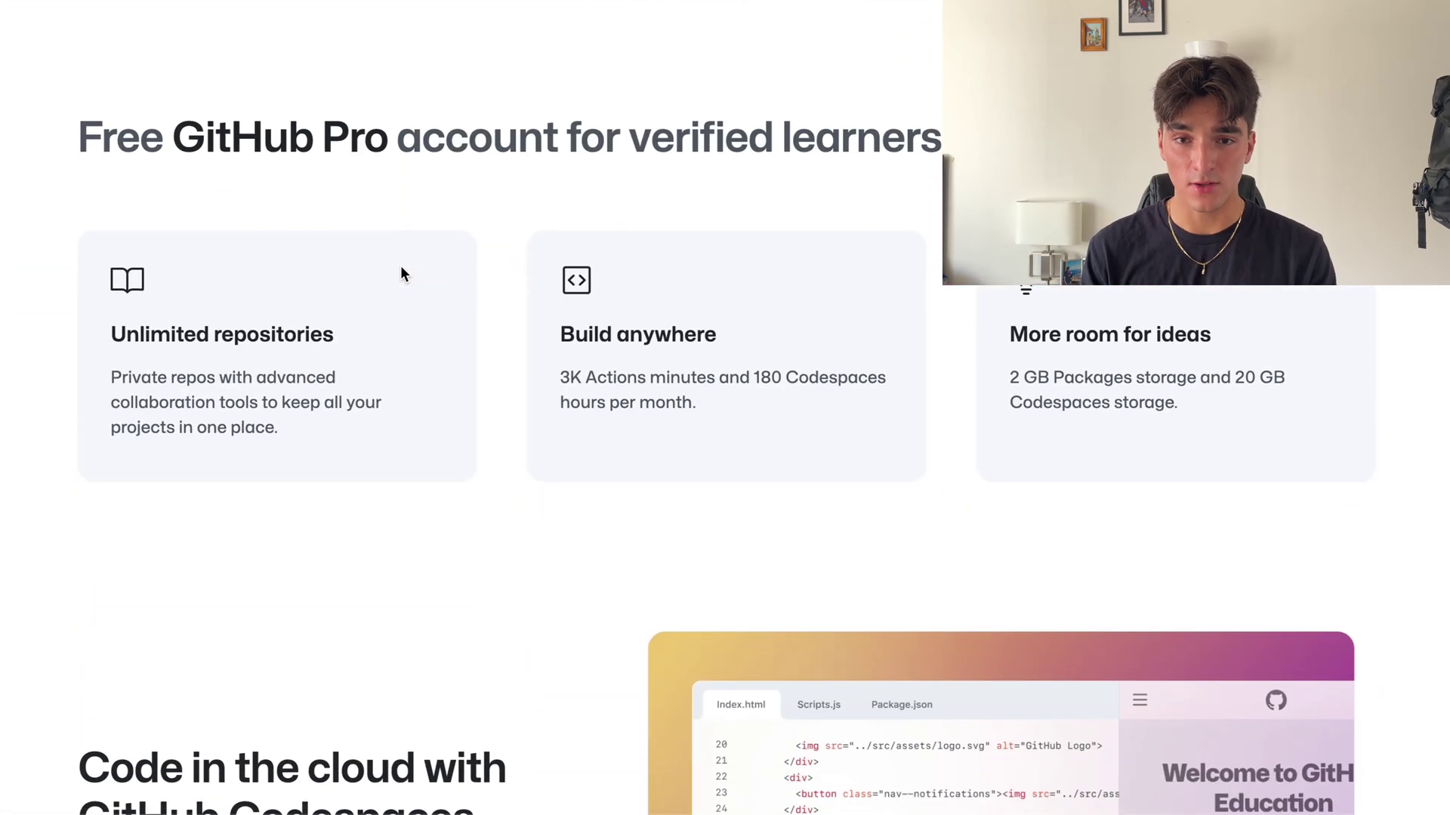
scroll(401, 273, down, 4)
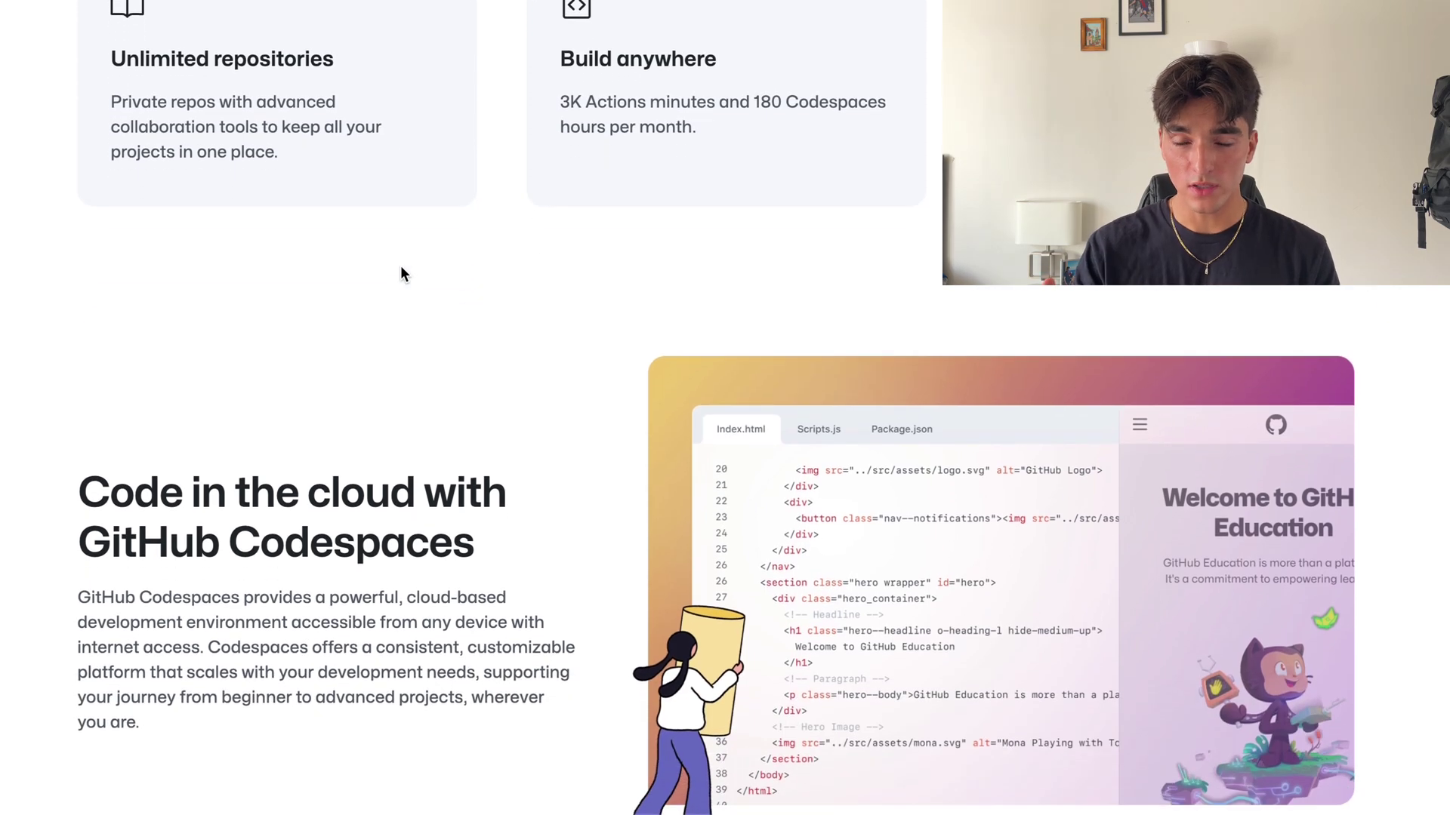
scroll(400, 273, down, 5)
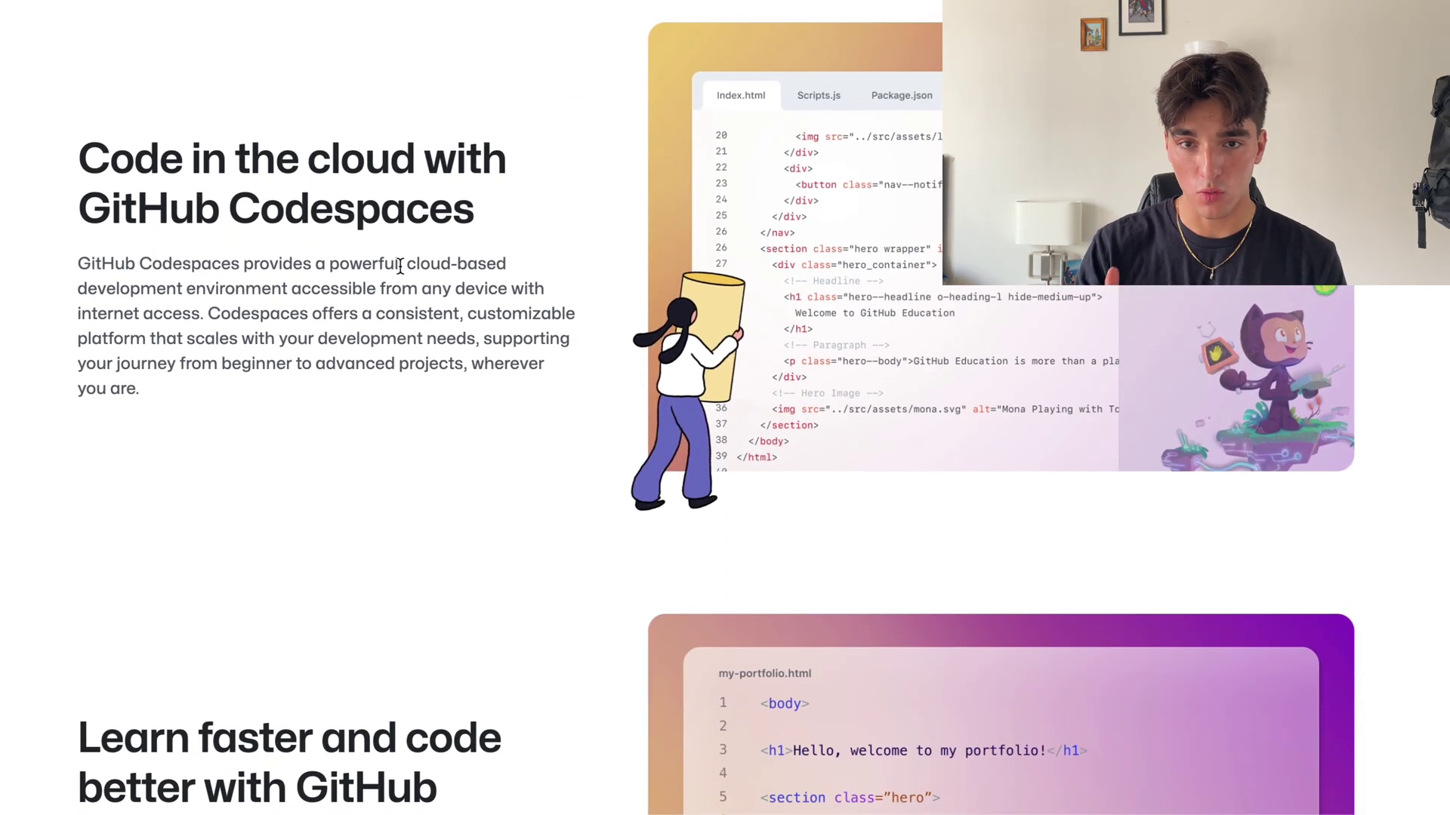
scroll(400, 266, down, 3)
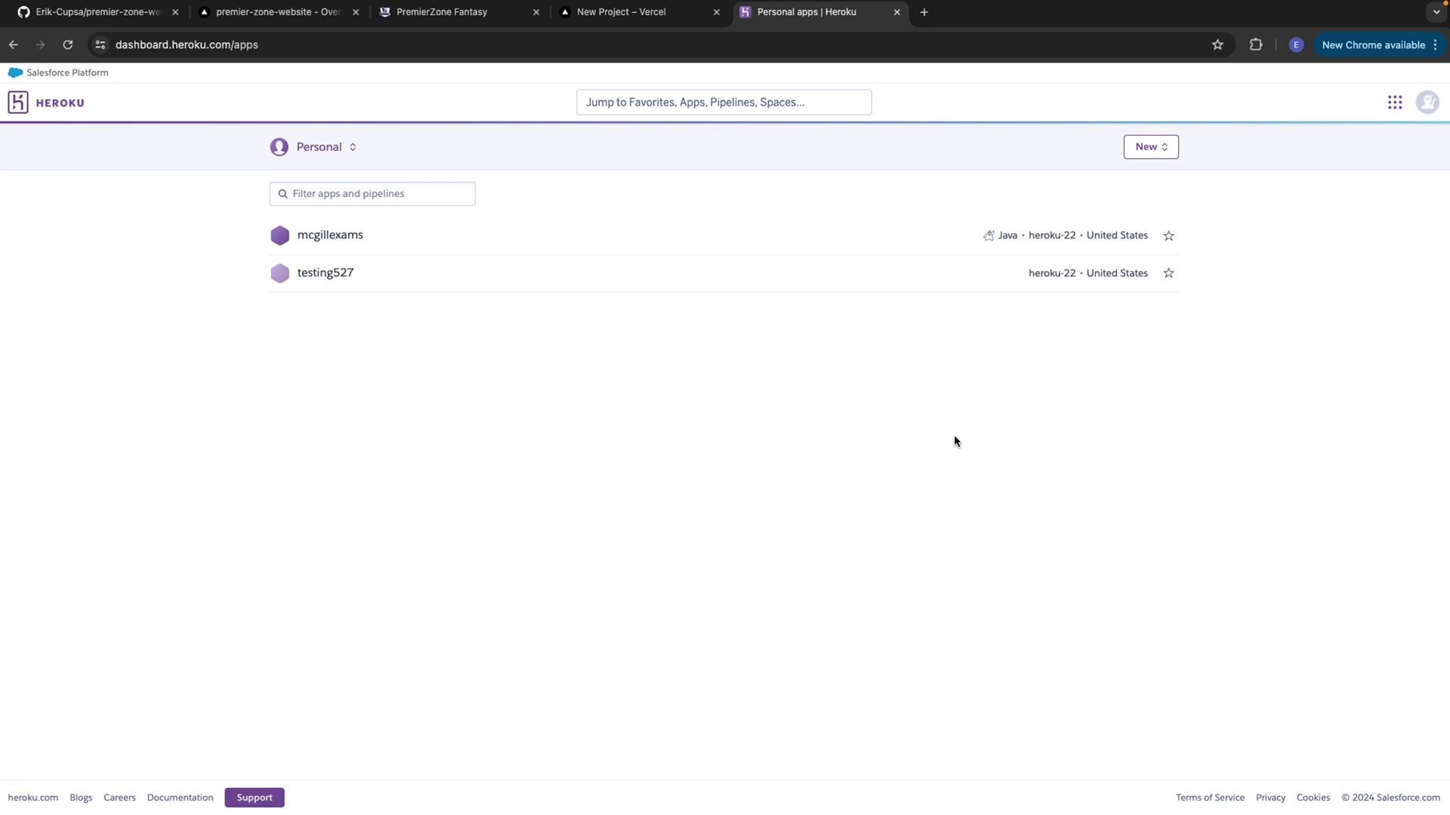
Step: Create a new Heroku app named premier-league-backend, keeping the United States region
click(1163, 148)
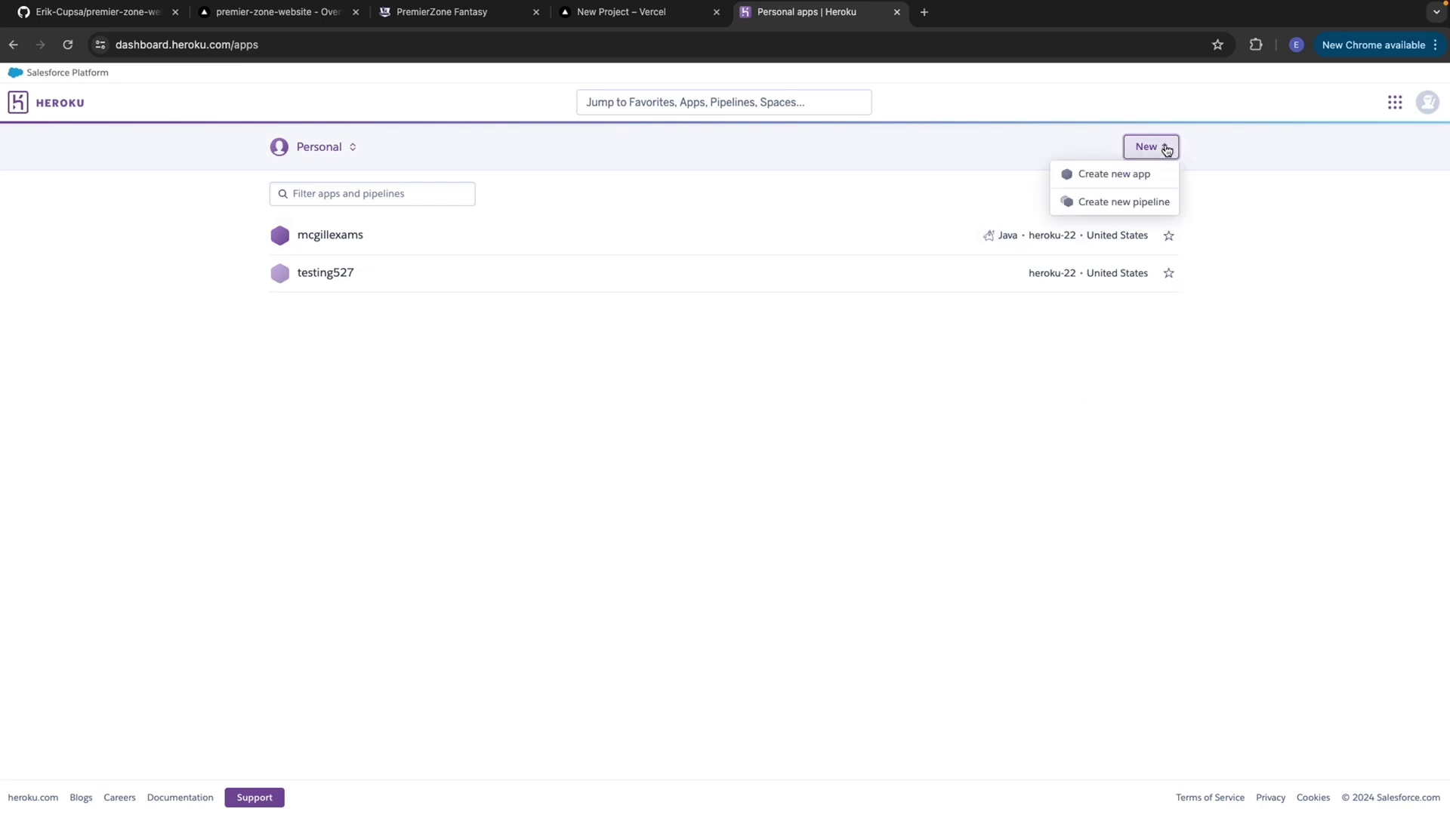
click(1125, 175)
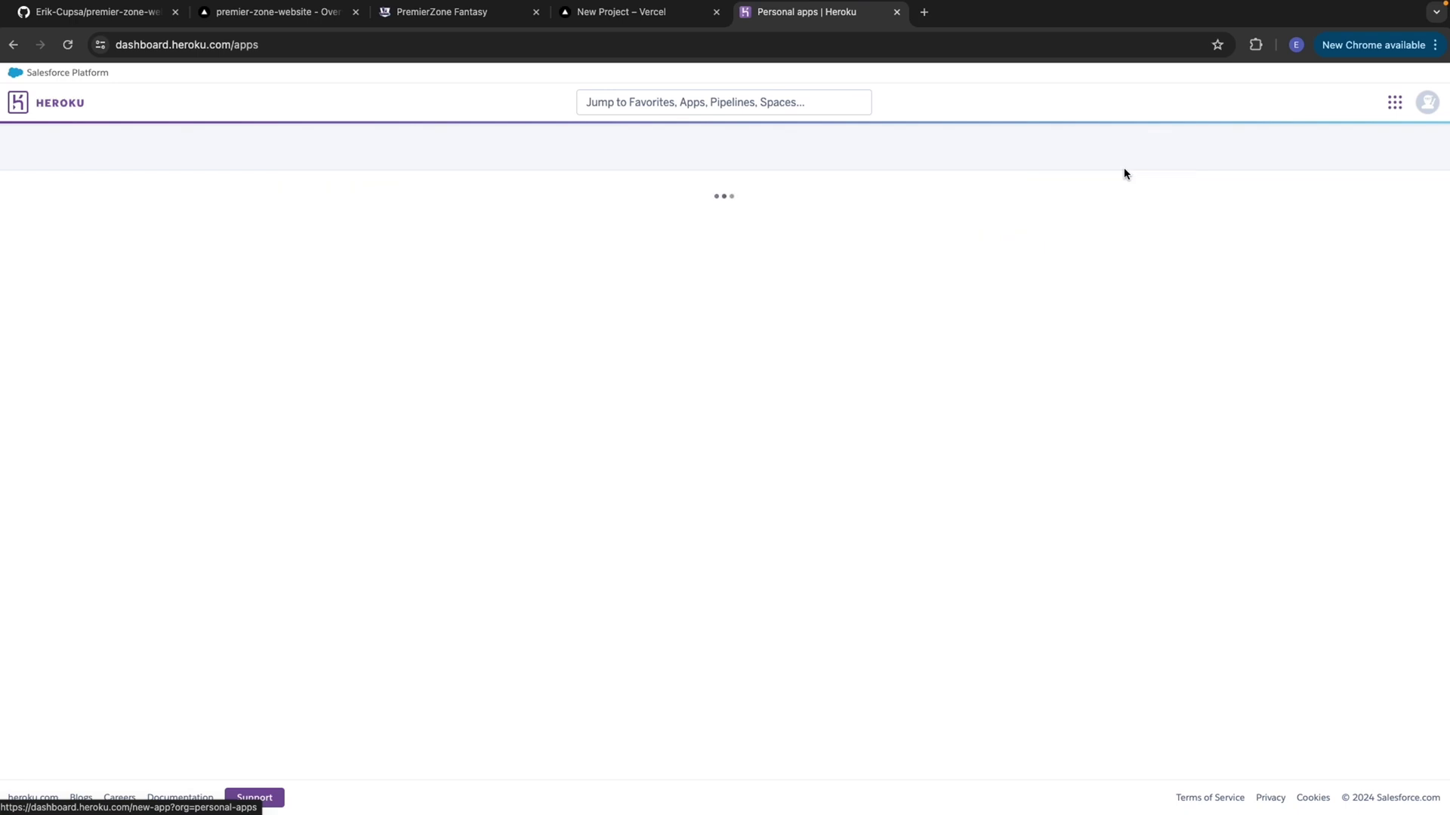
text(premier-league-backend)
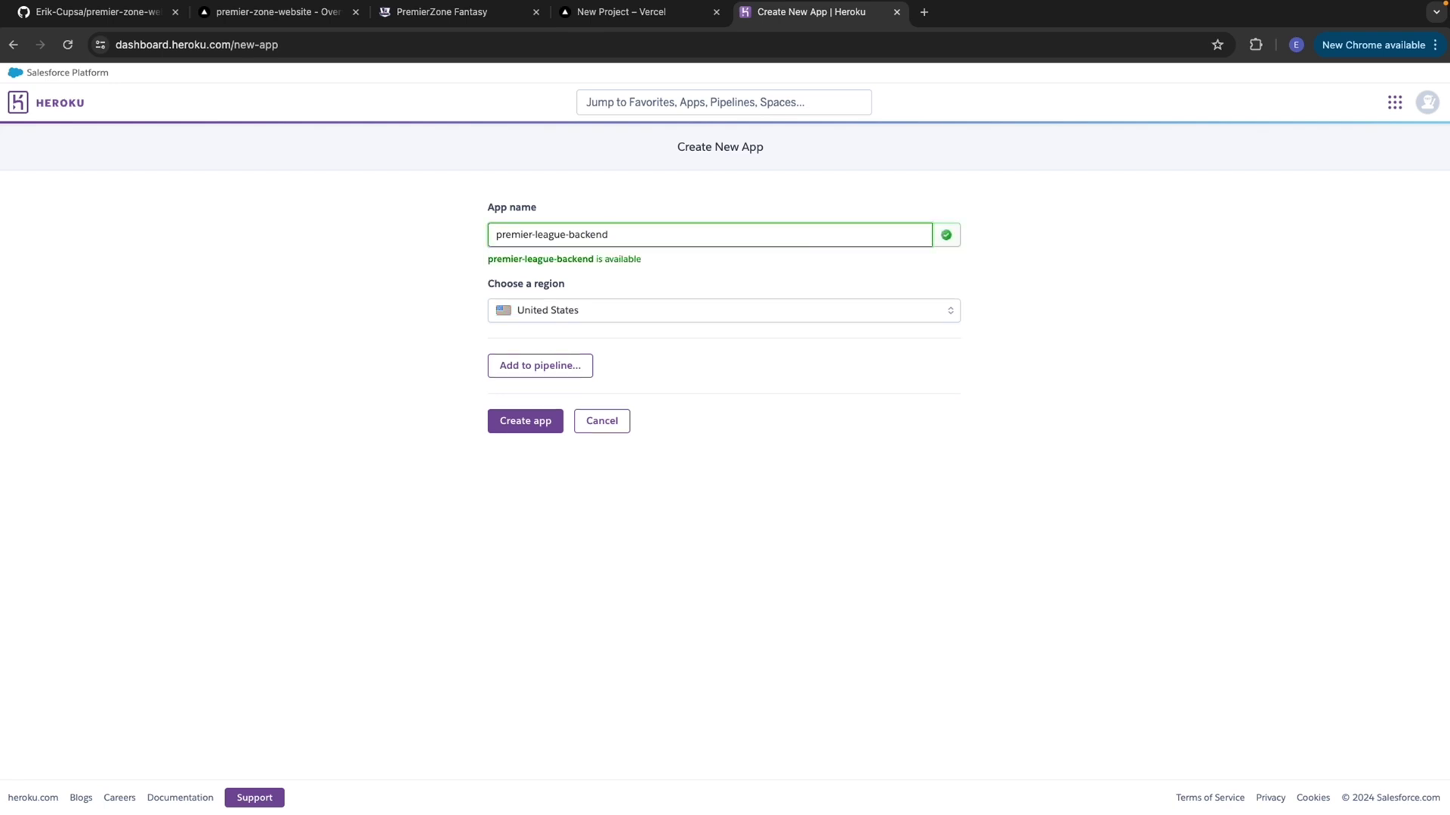
click(396, 269)
click(581, 313)
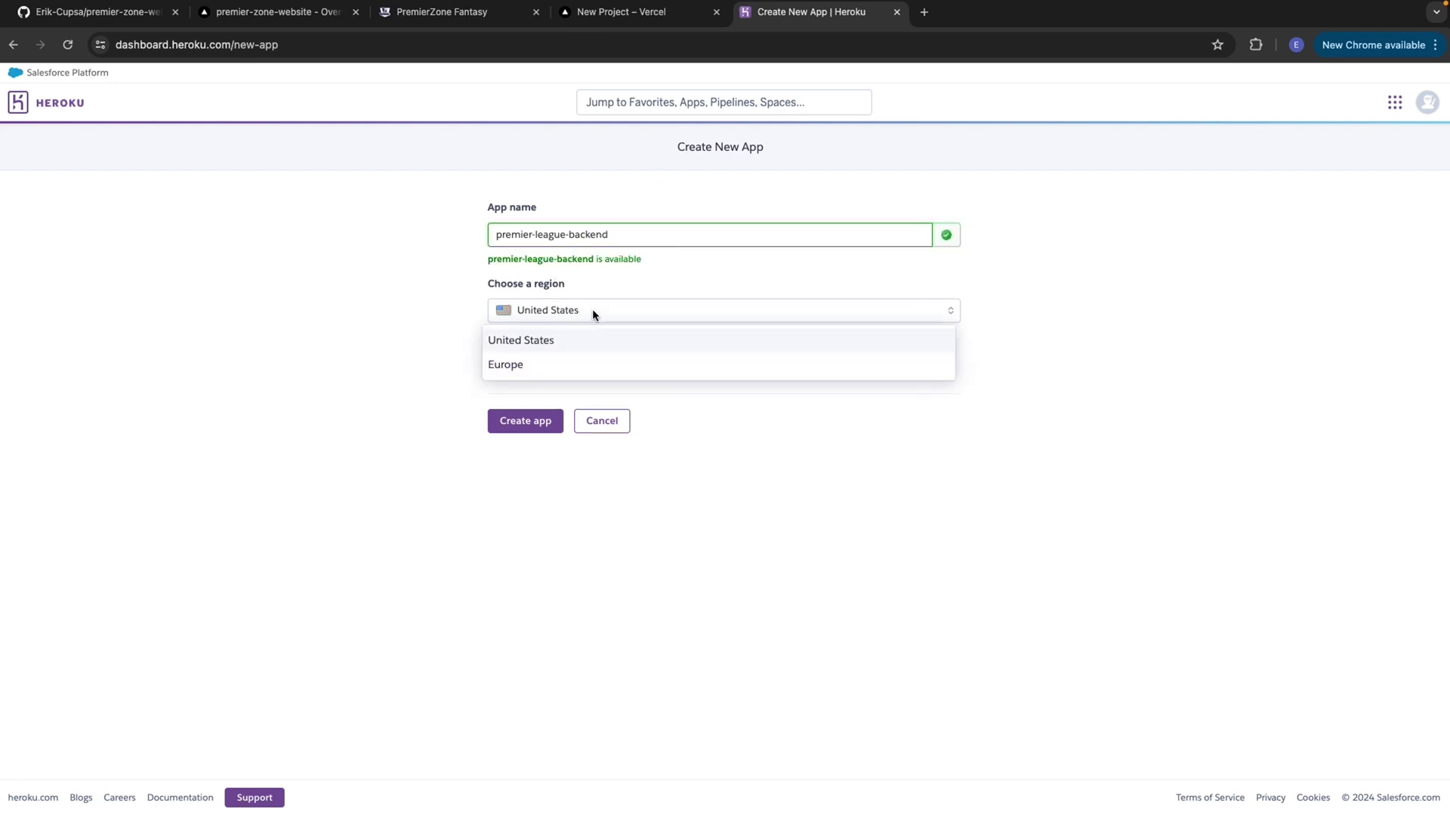
click(435, 326)
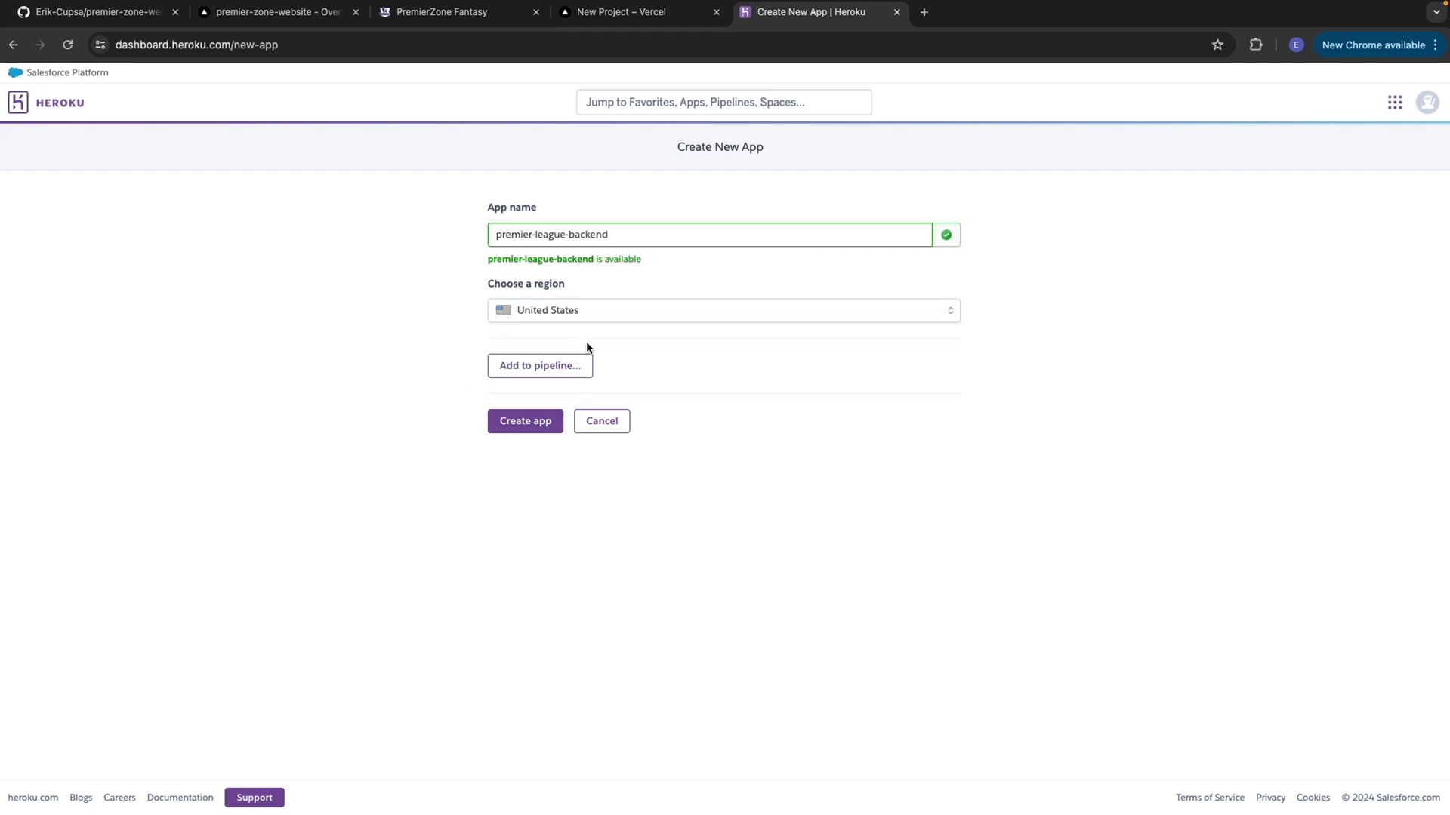
click(542, 424)
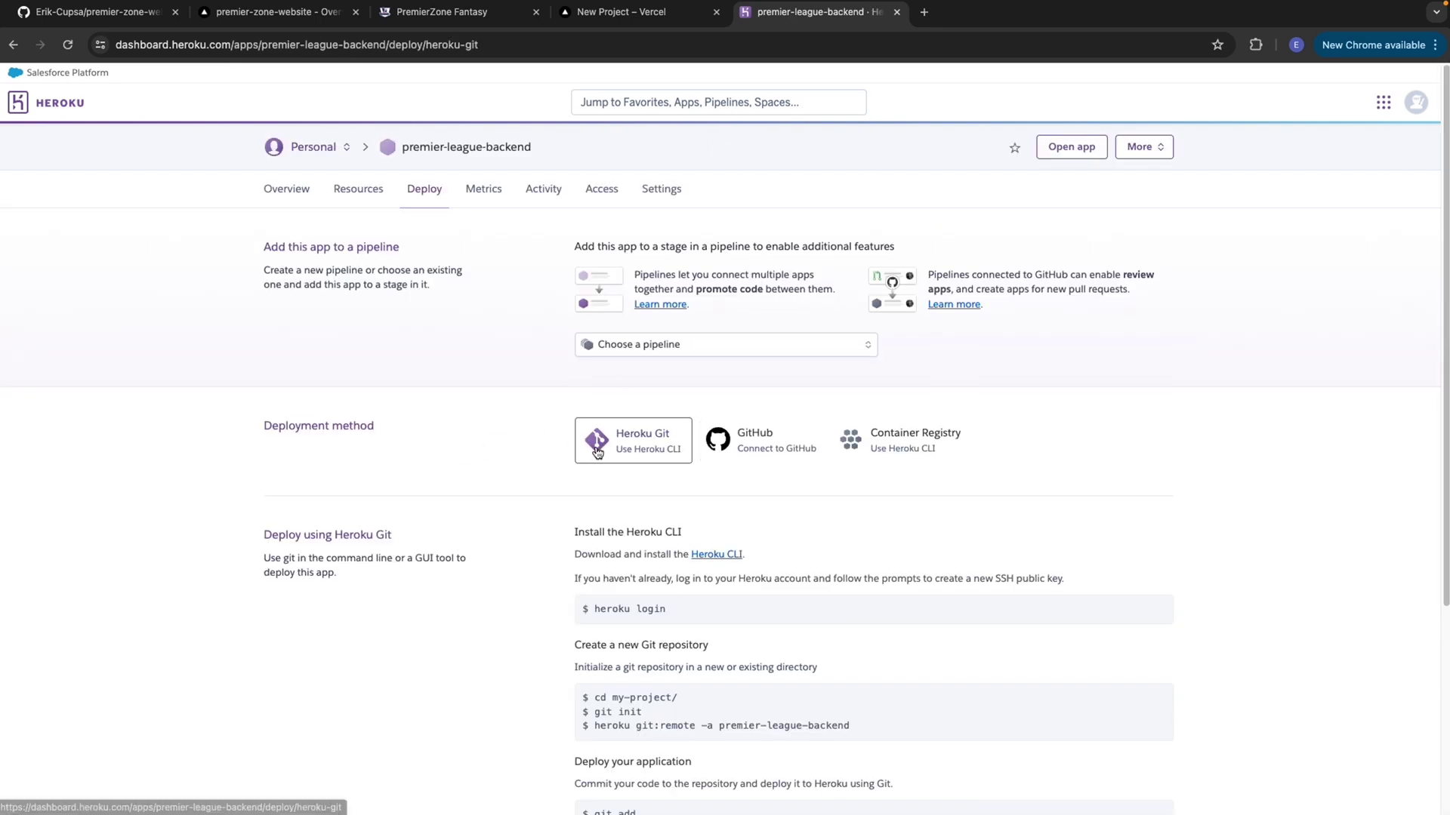
Step: Link premier-league-backend to the PLWebsite GitHub repository, then open the app in a new tab
scroll(593, 453, down, 2)
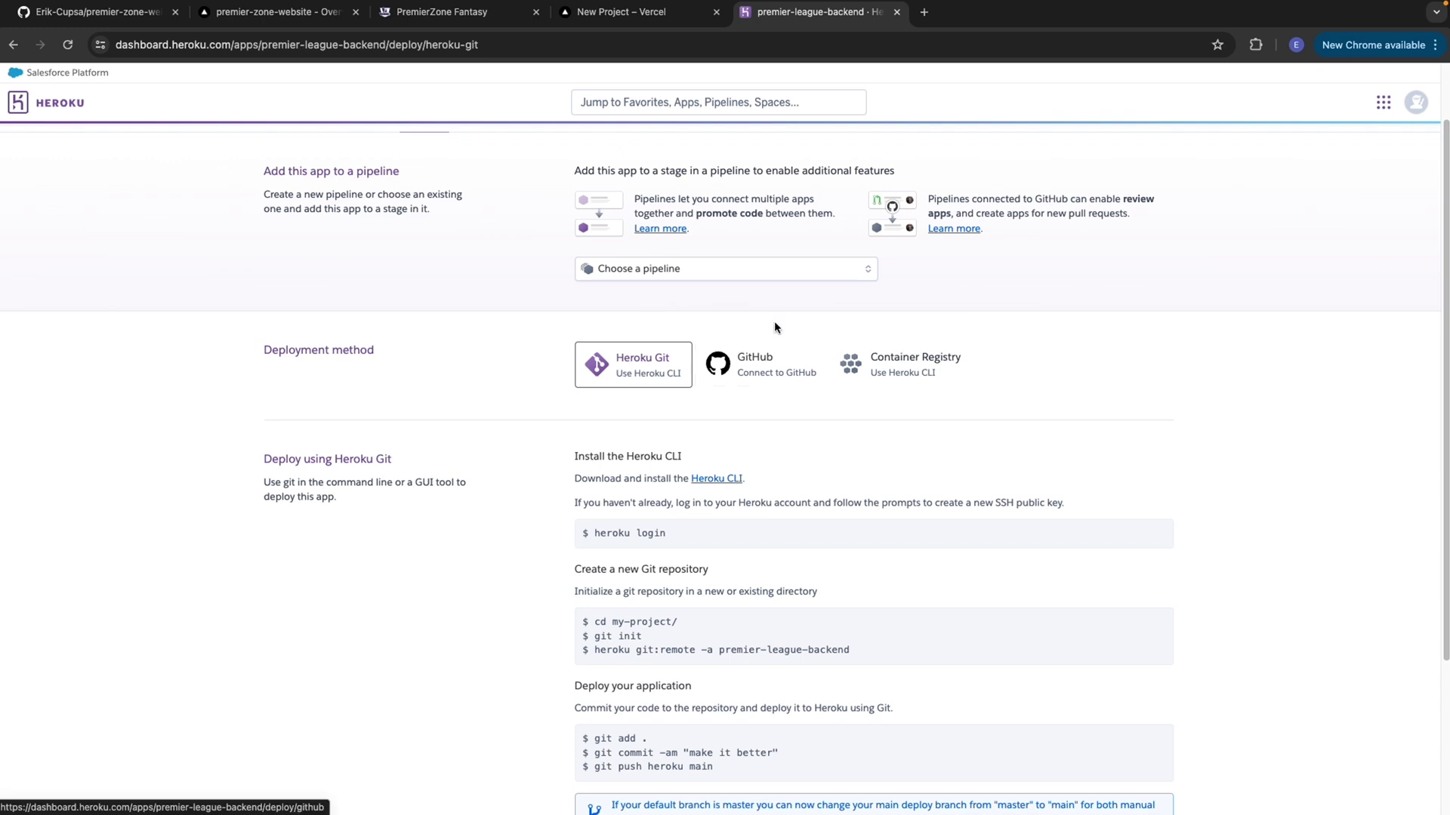
click(791, 365)
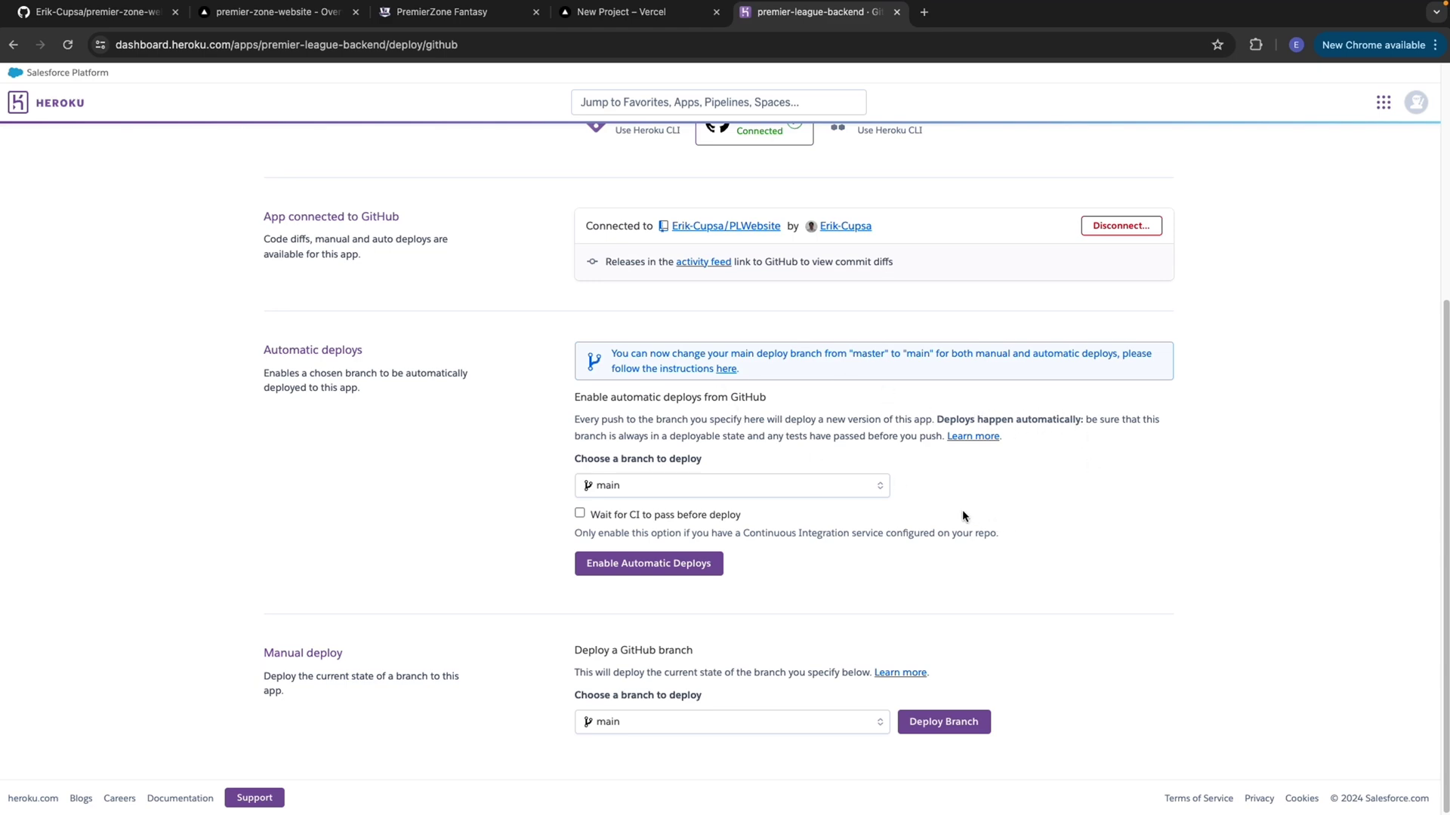
scroll(972, 337, up, 5)
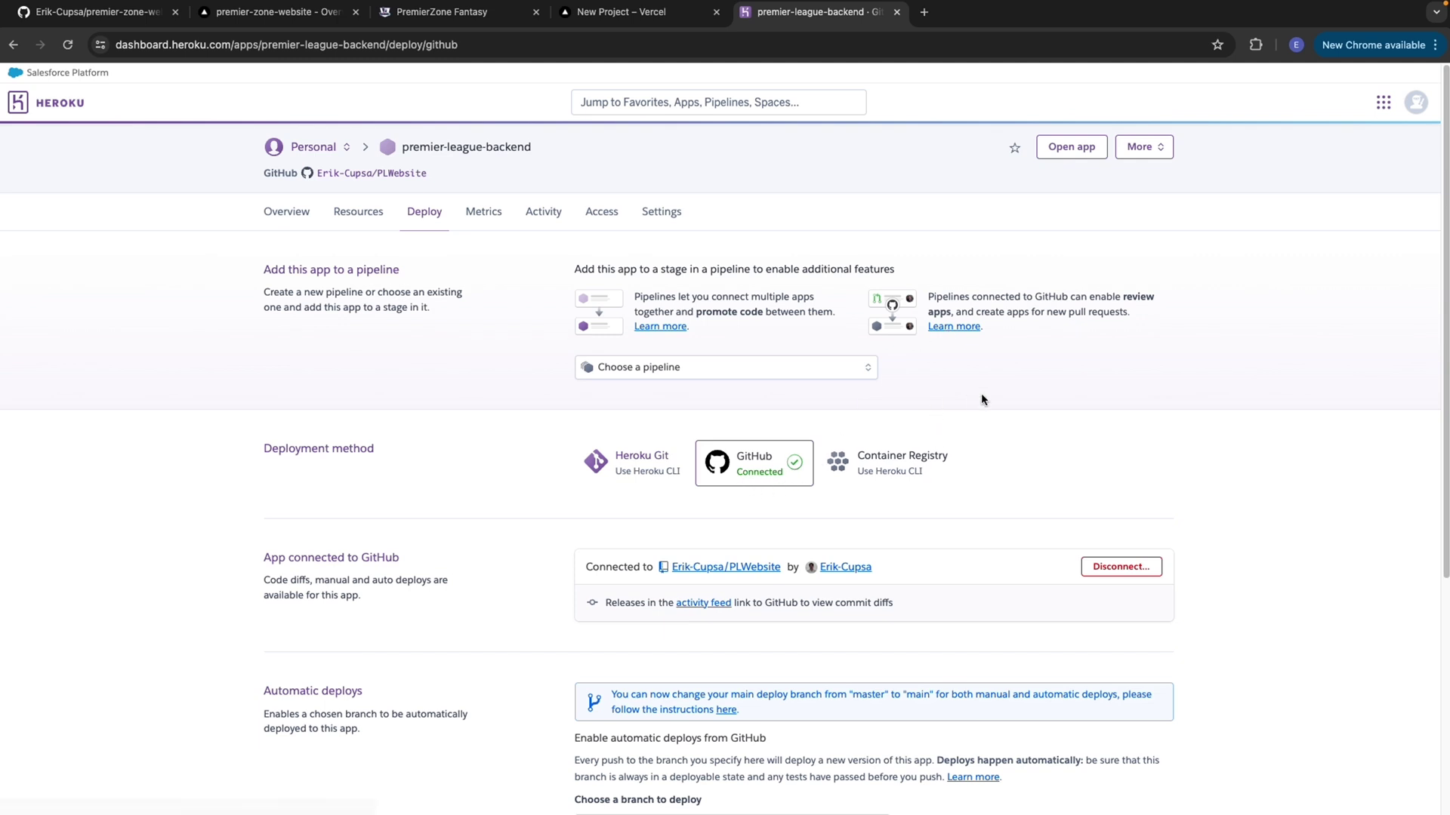
click(1057, 149)
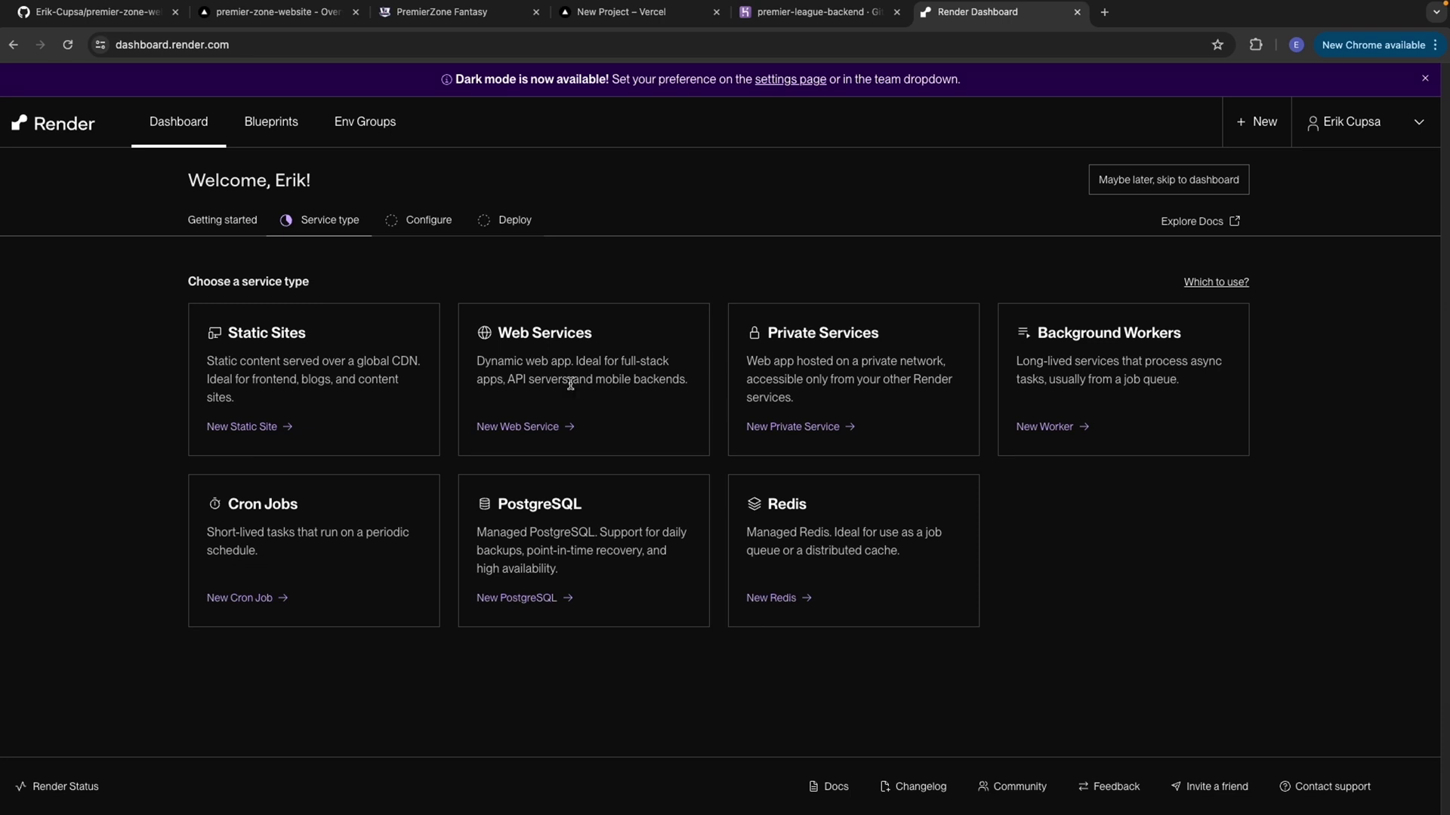
Step: Start a new Render web service using the PLWebsite repository as its source
click(518, 427)
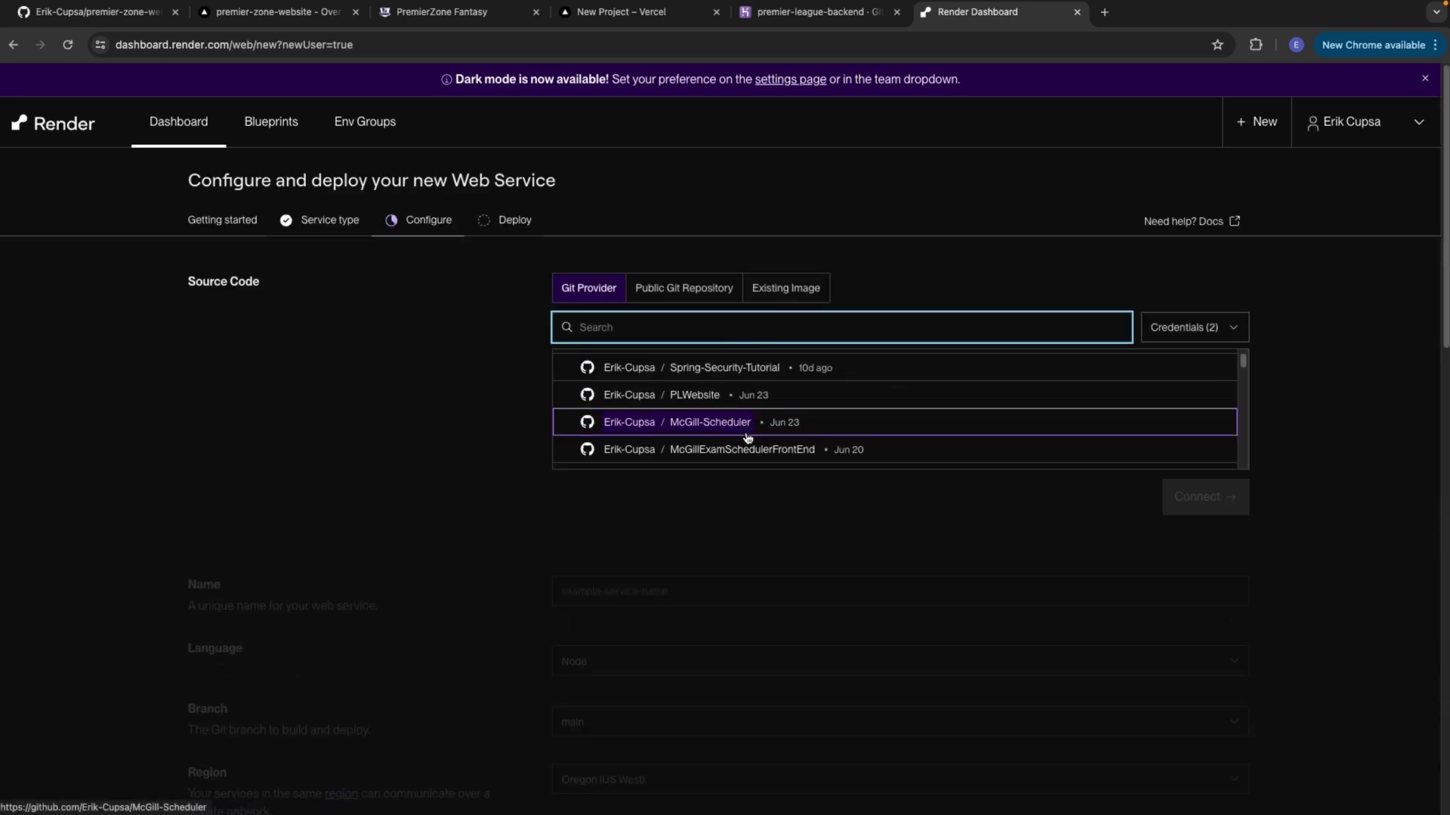
click(747, 384)
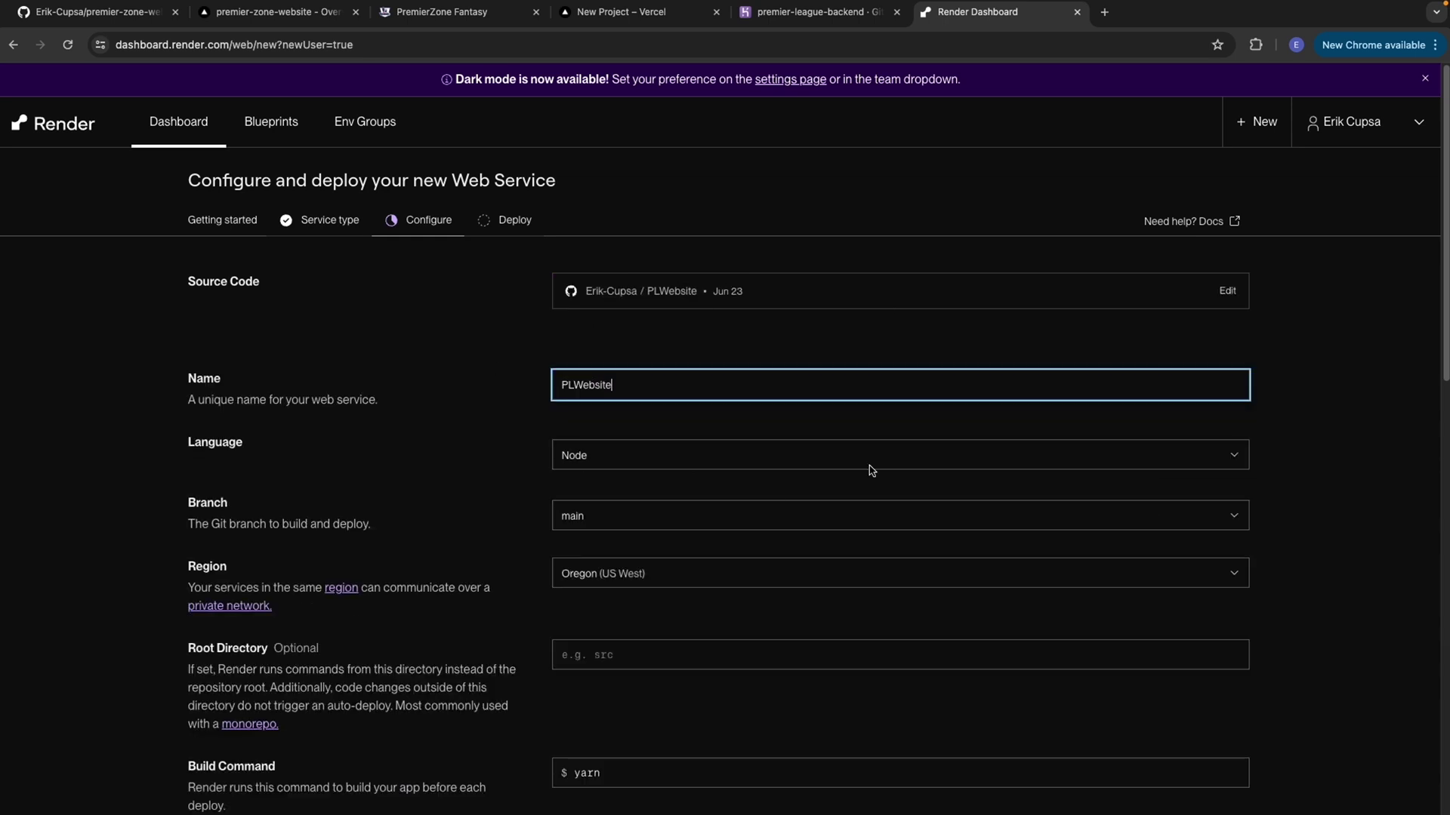
scroll(746, 437, down, 1)
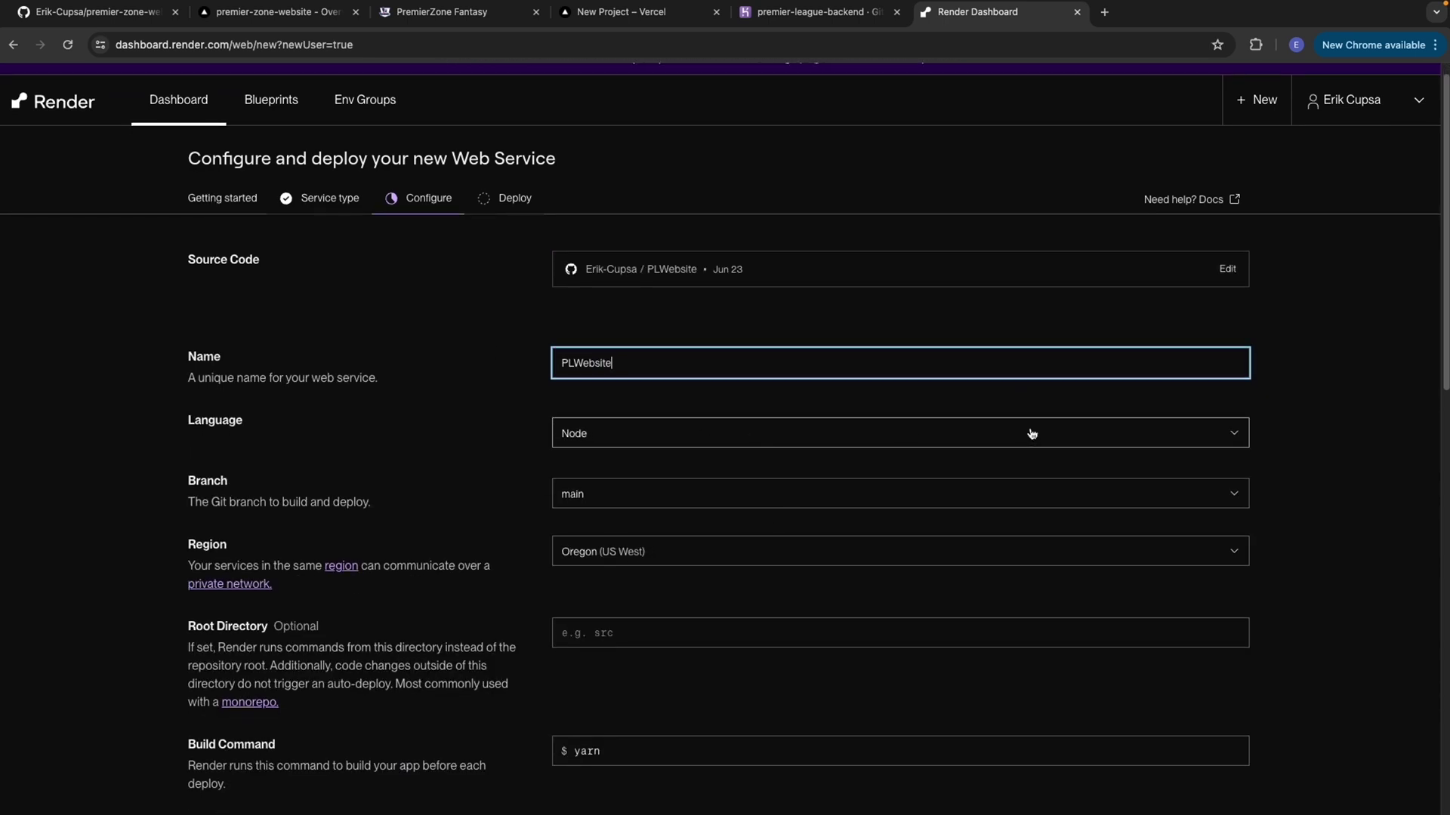
scroll(1031, 434, down, 5)
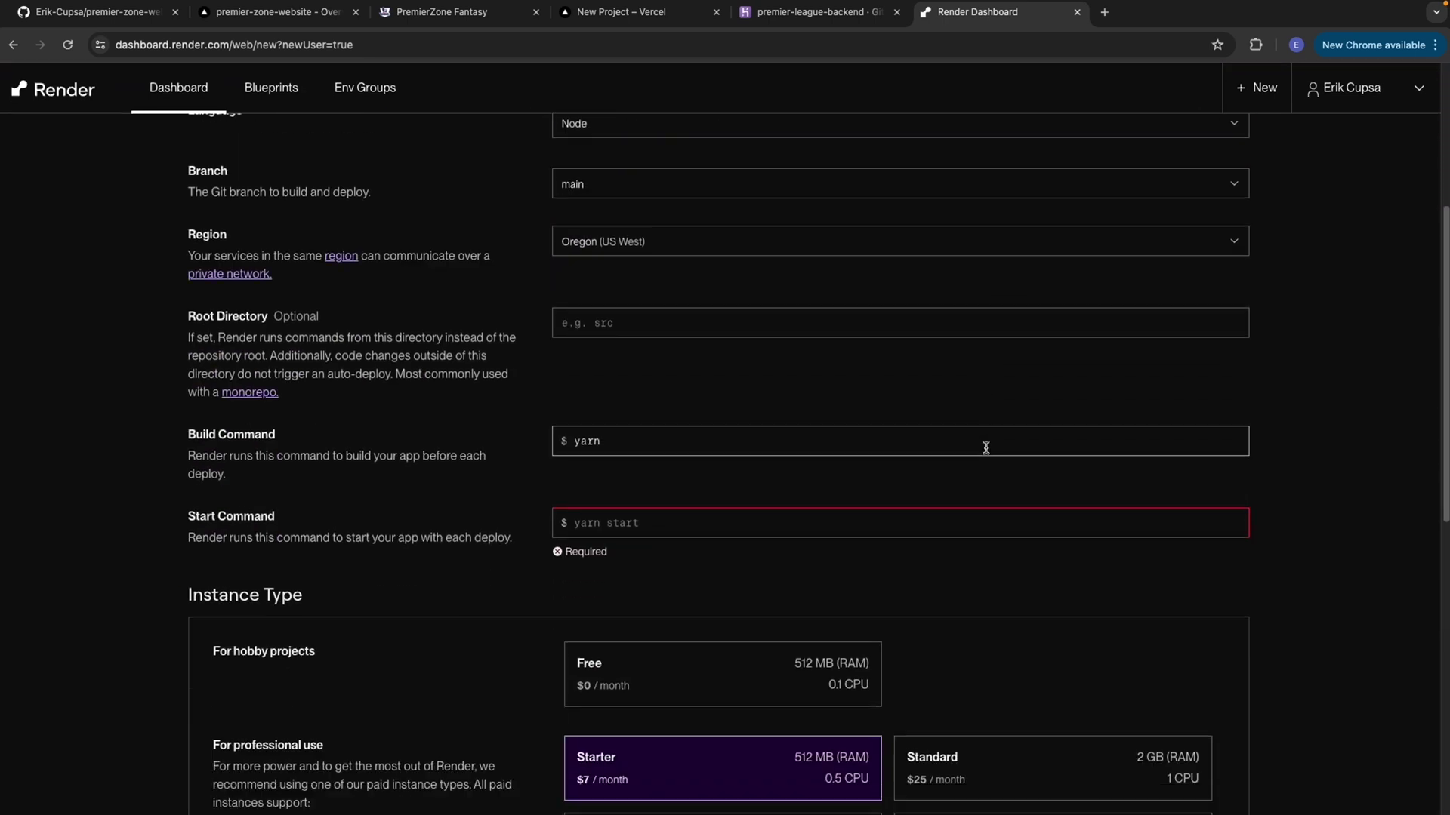
scroll(986, 448, up, 2)
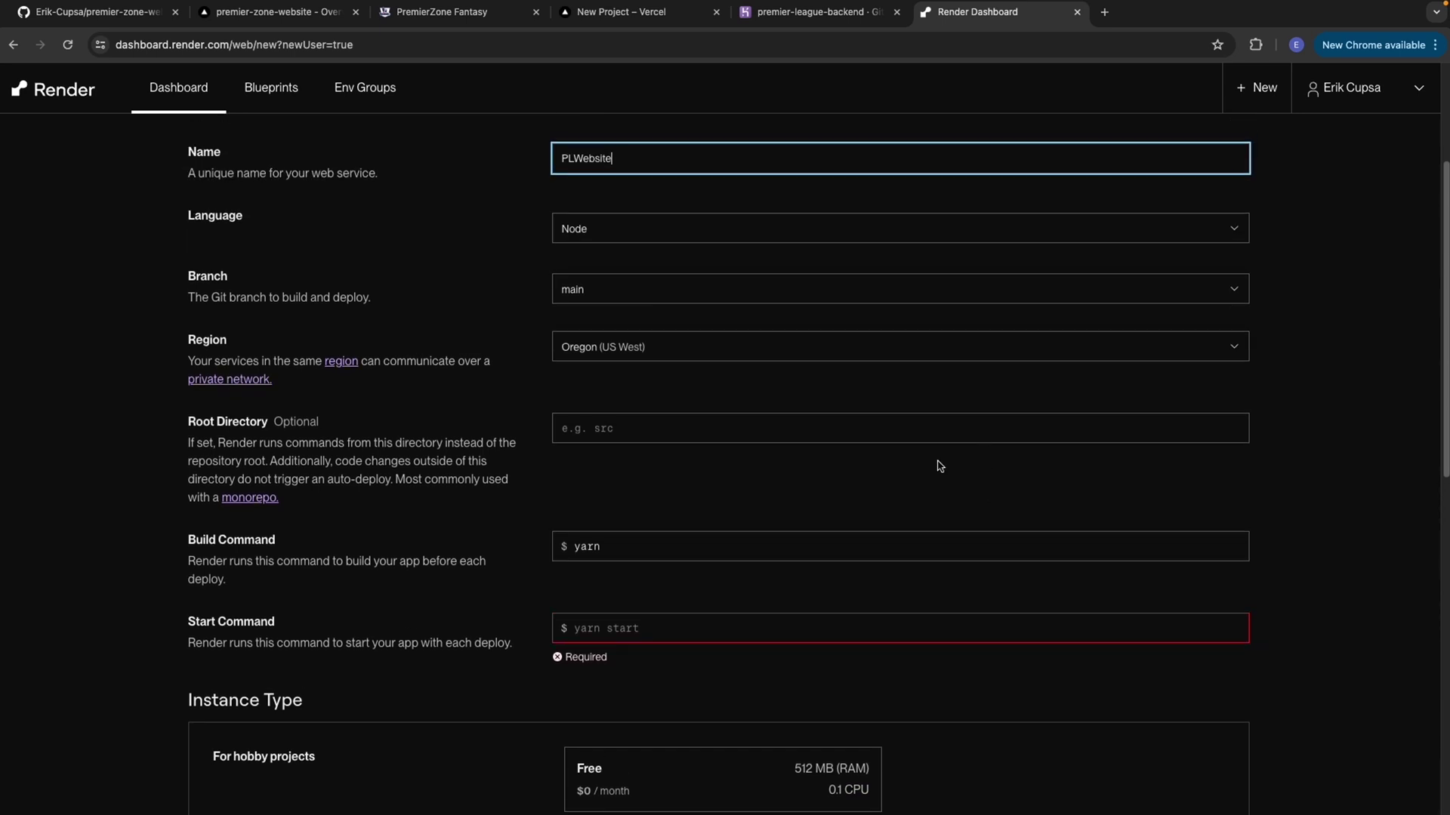
scroll(807, 413, down, 1)
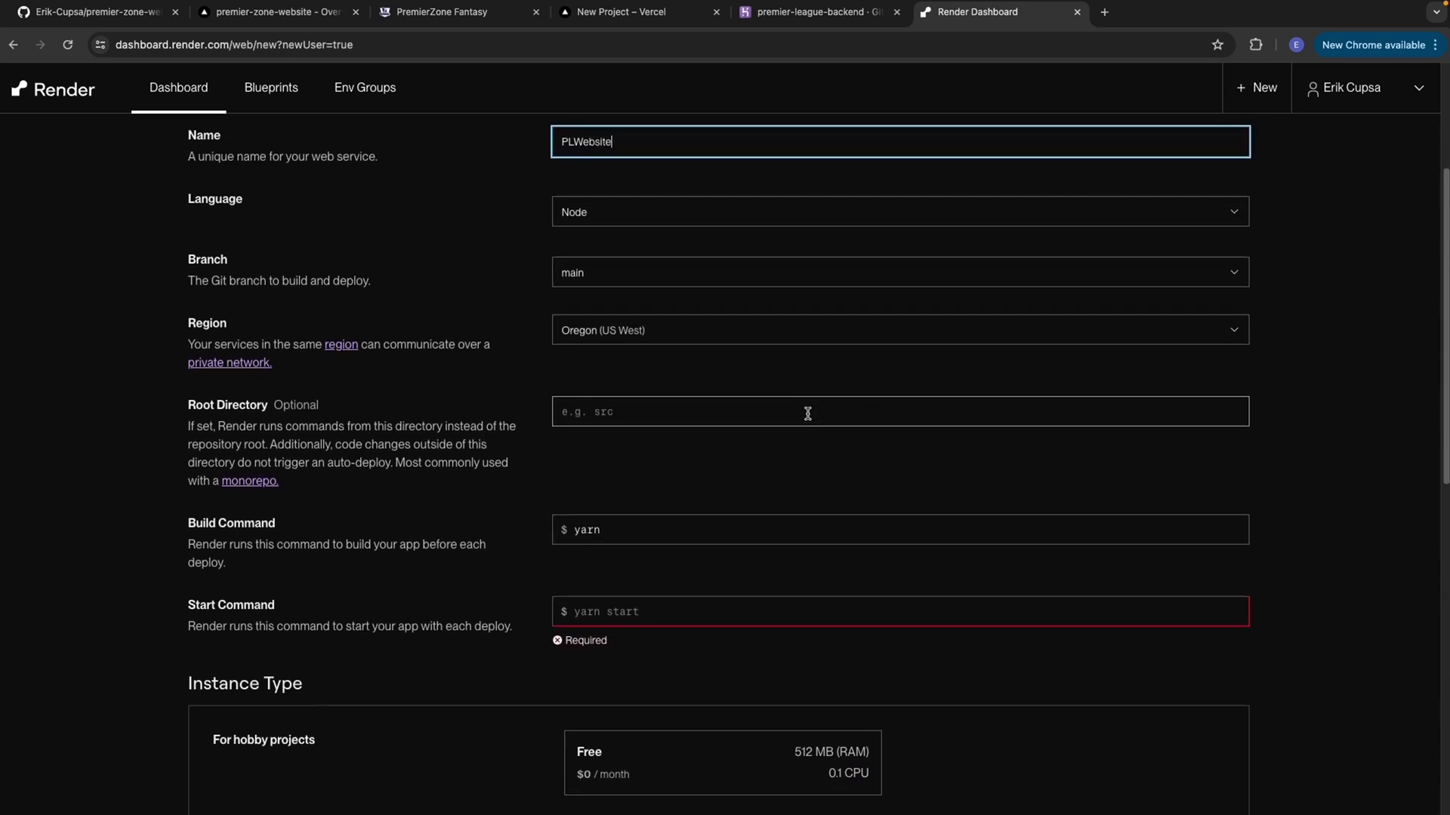
scroll(807, 413, up, 1)
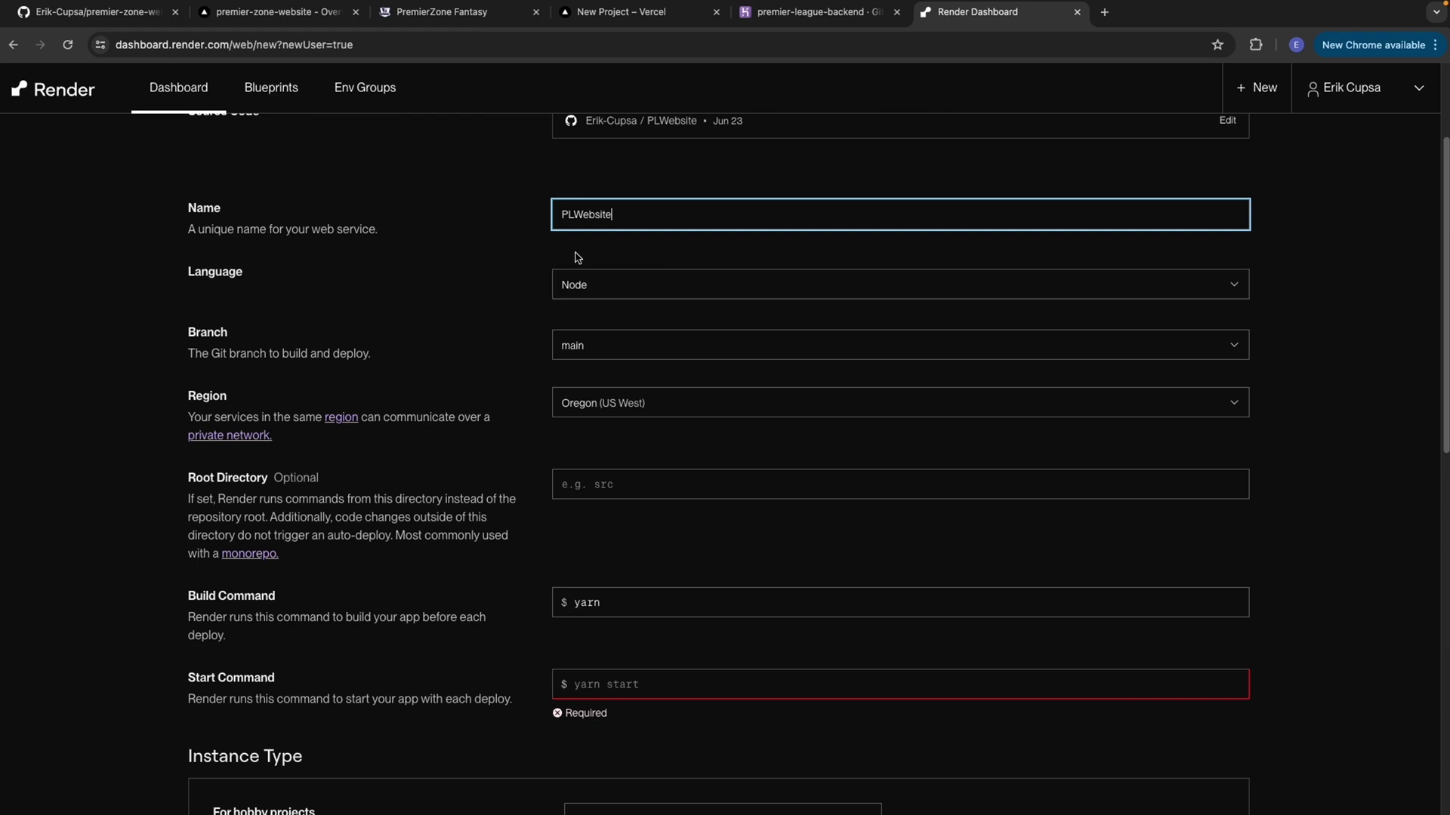
Step: Change the web service's language from Node to Docker
click(626, 281)
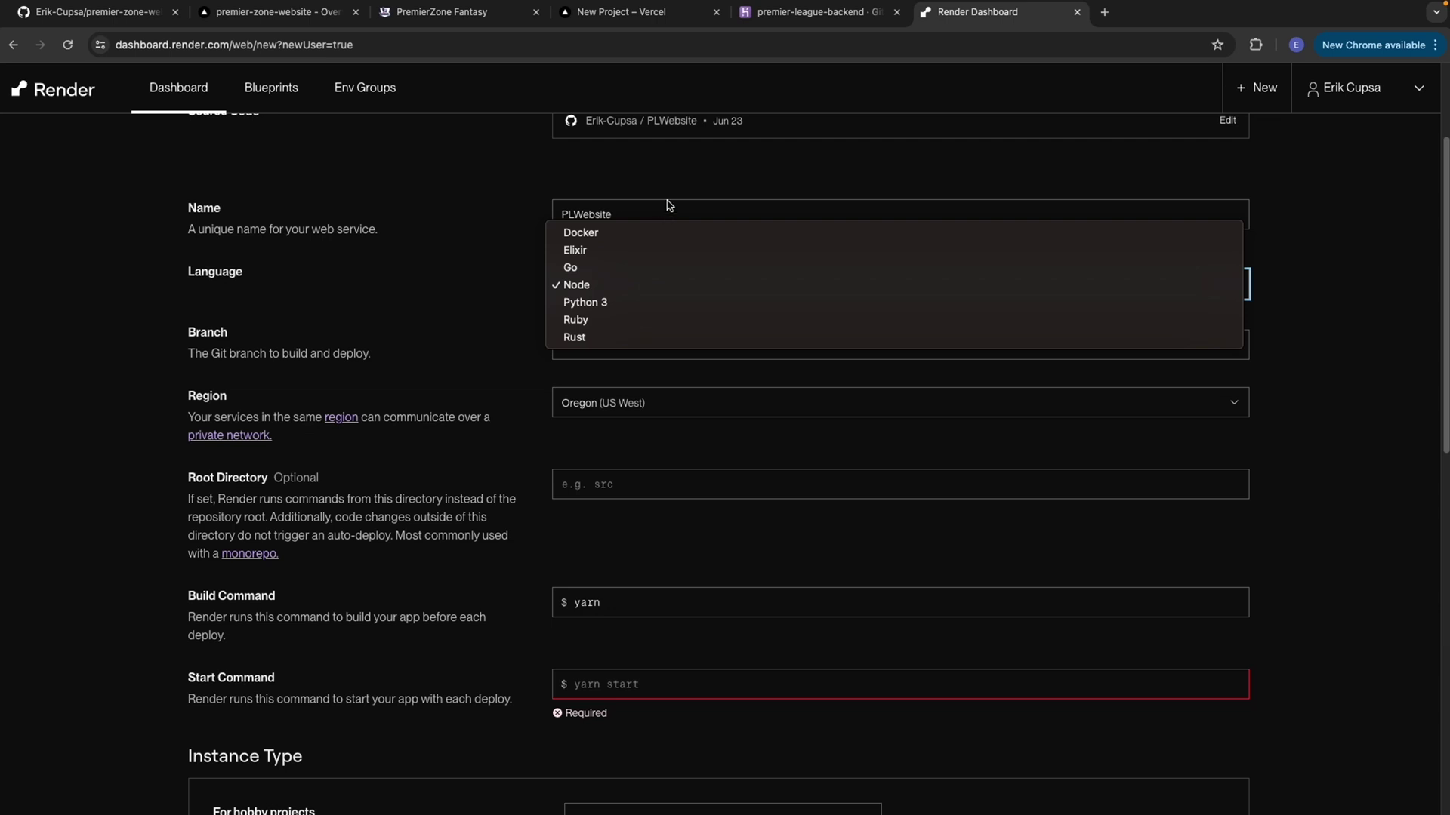
click(581, 233)
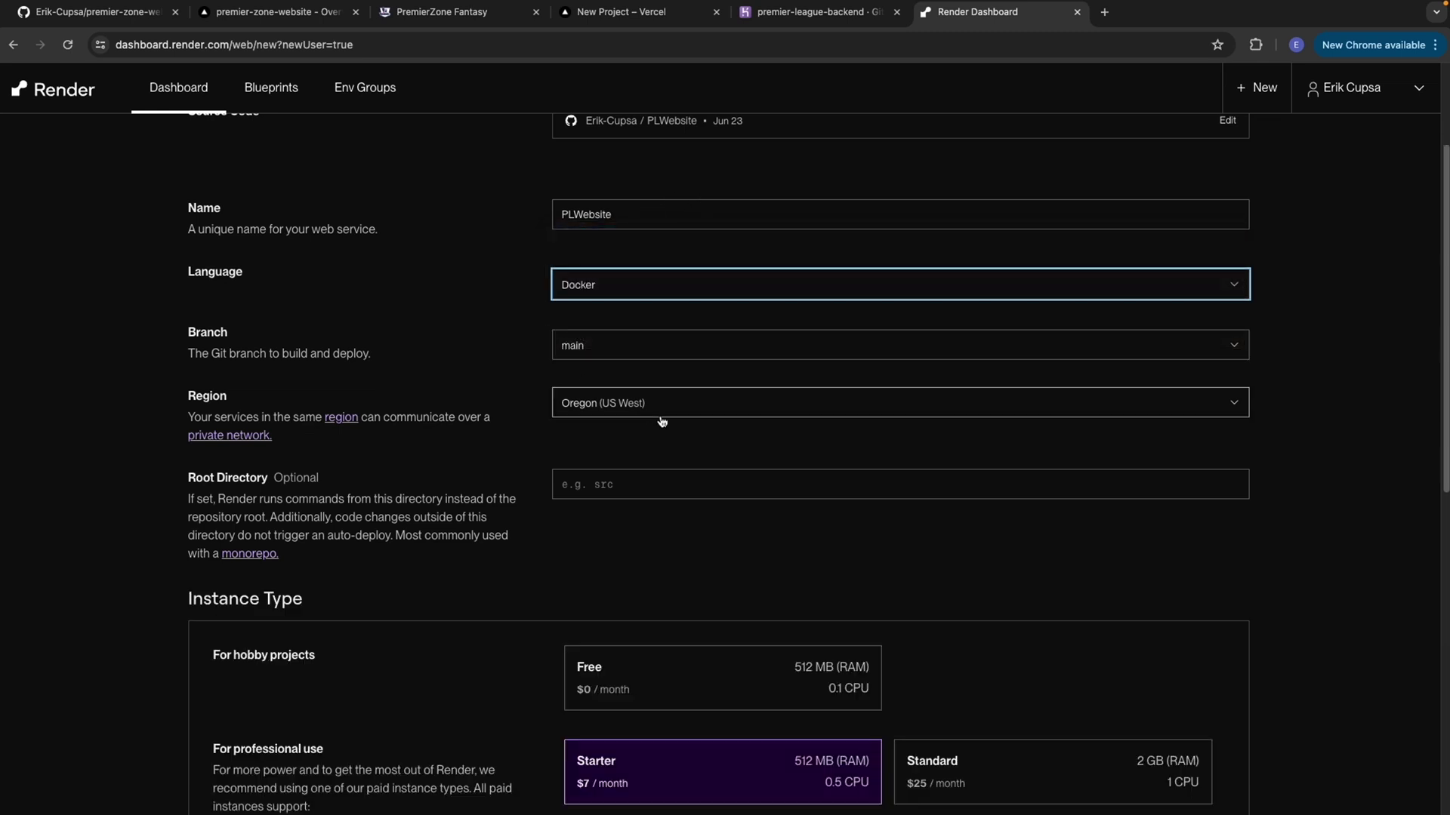
scroll(670, 423, down, 1)
scroll(670, 422, down, 1)
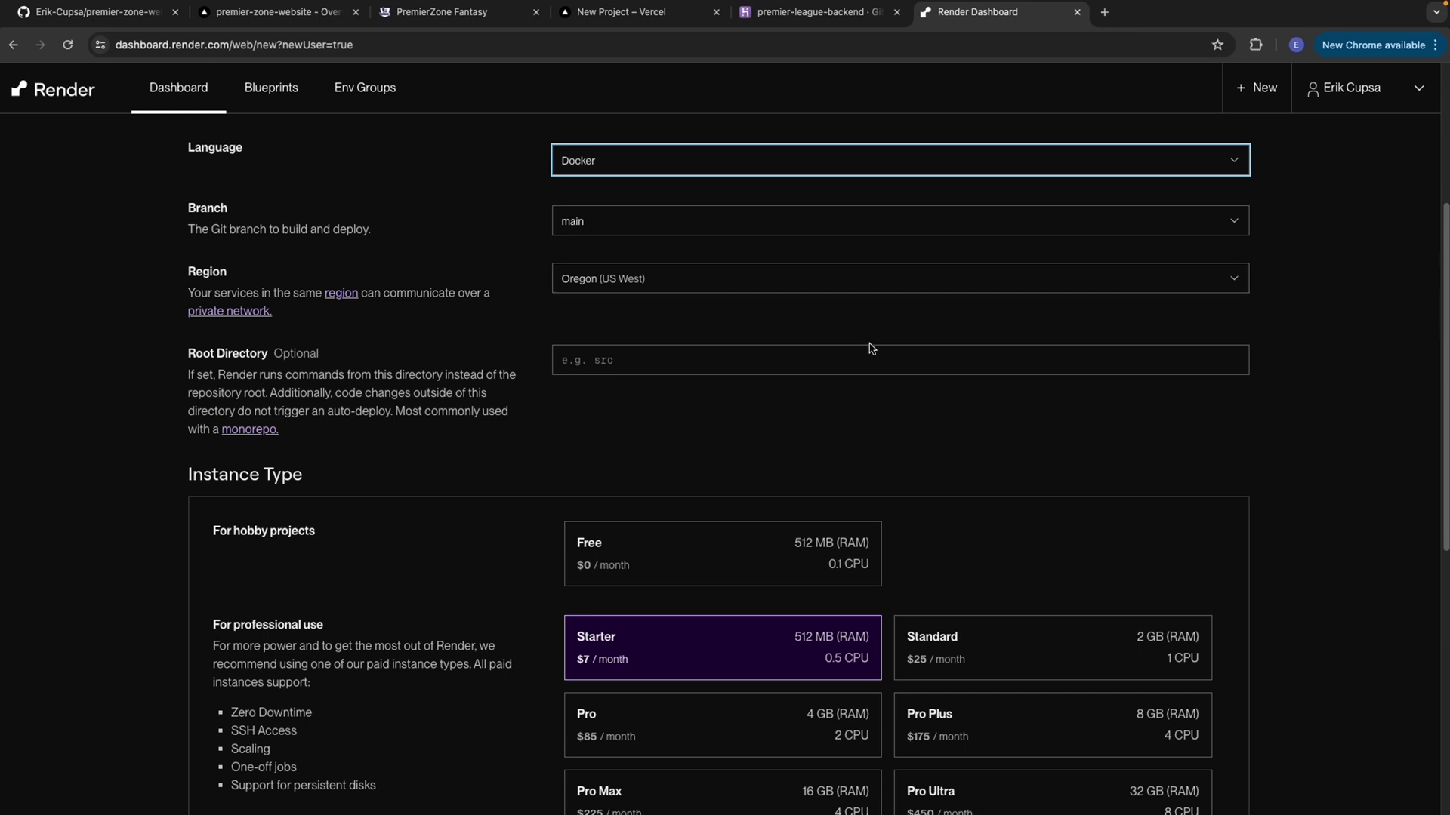
scroll(861, 387, up, 3)
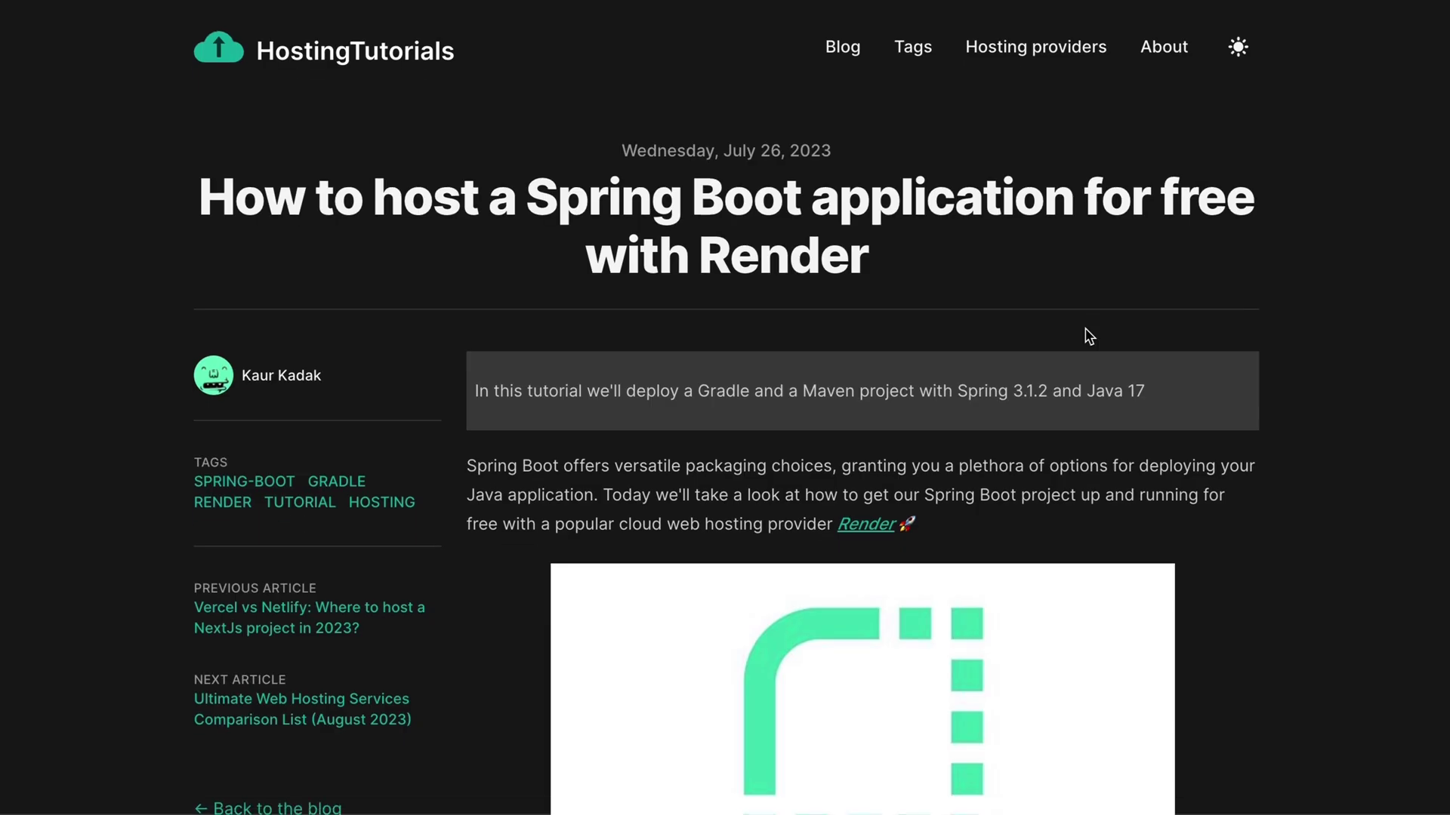
scroll(1087, 333, down, 3)
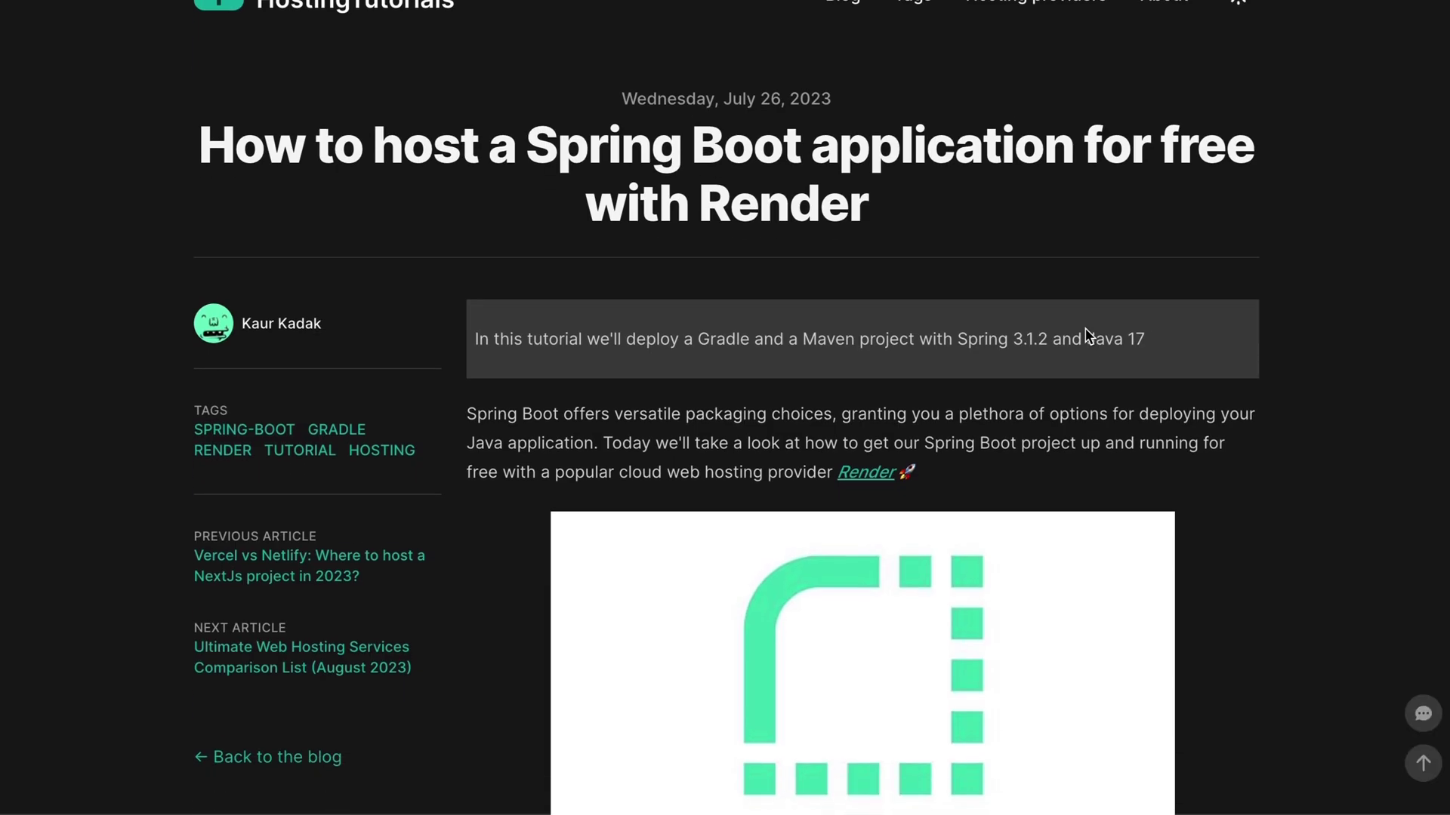
scroll(1085, 328, down, 5)
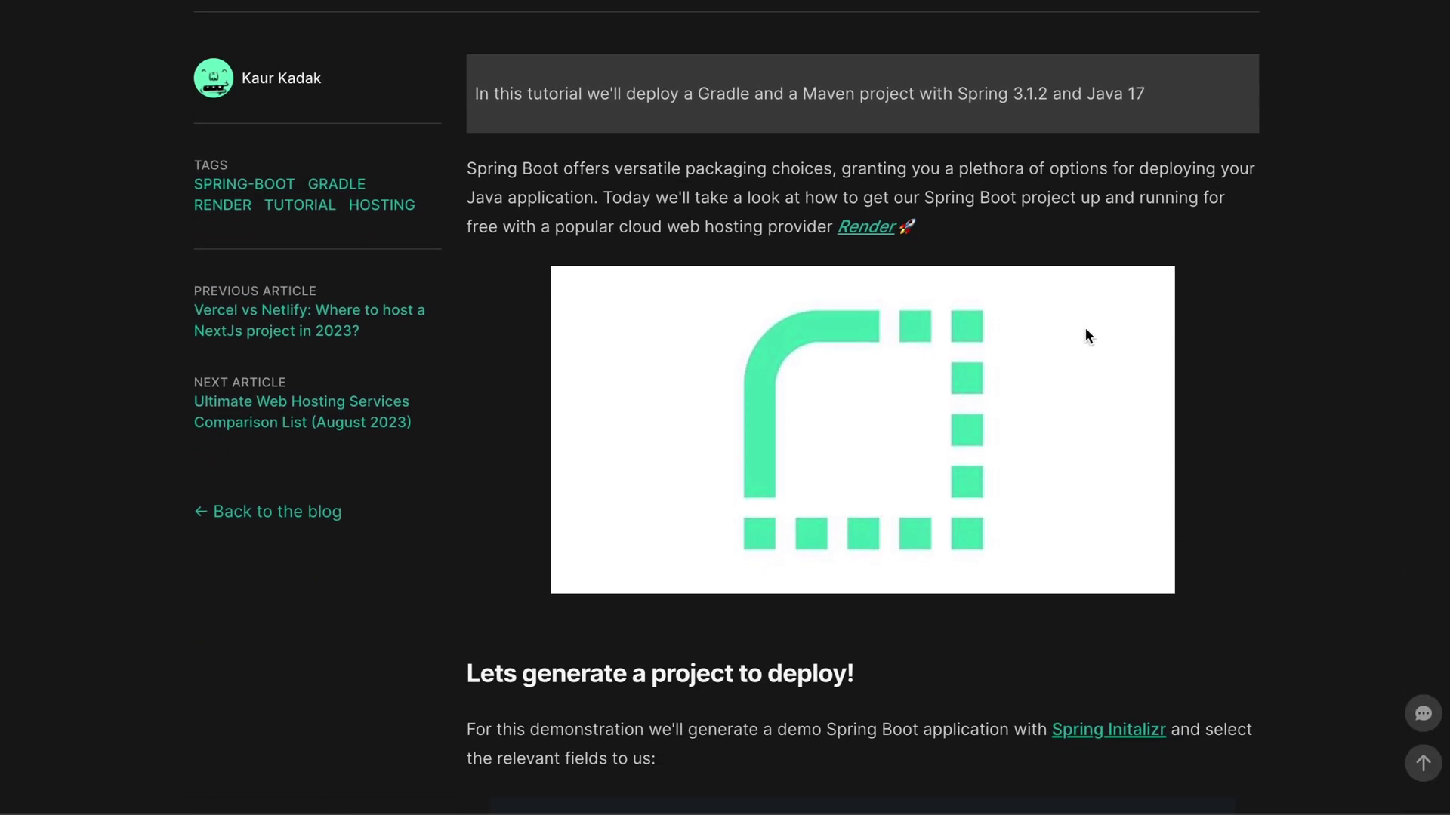
scroll(1085, 330, down, 4)
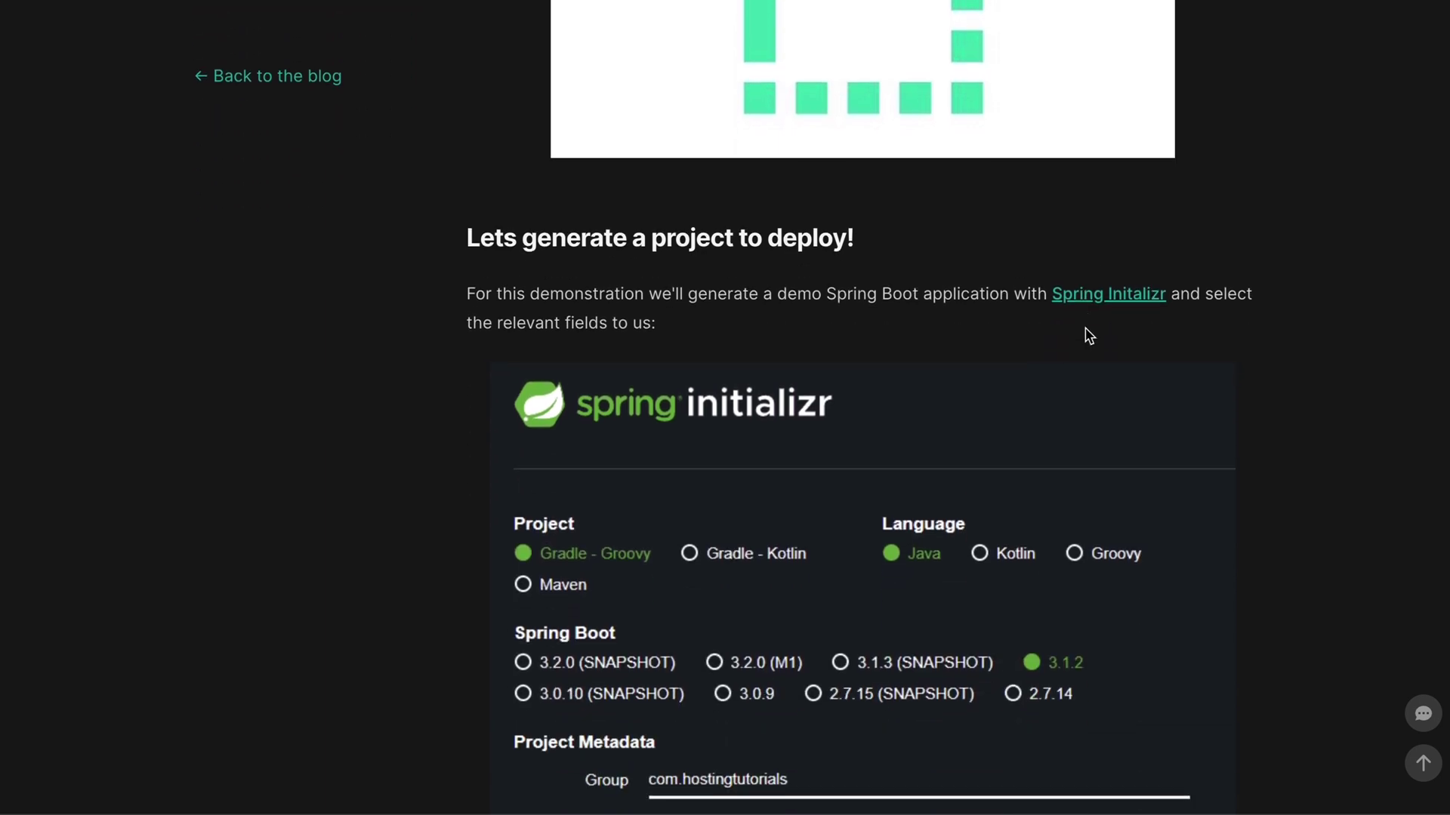
scroll(1088, 336, down, 6)
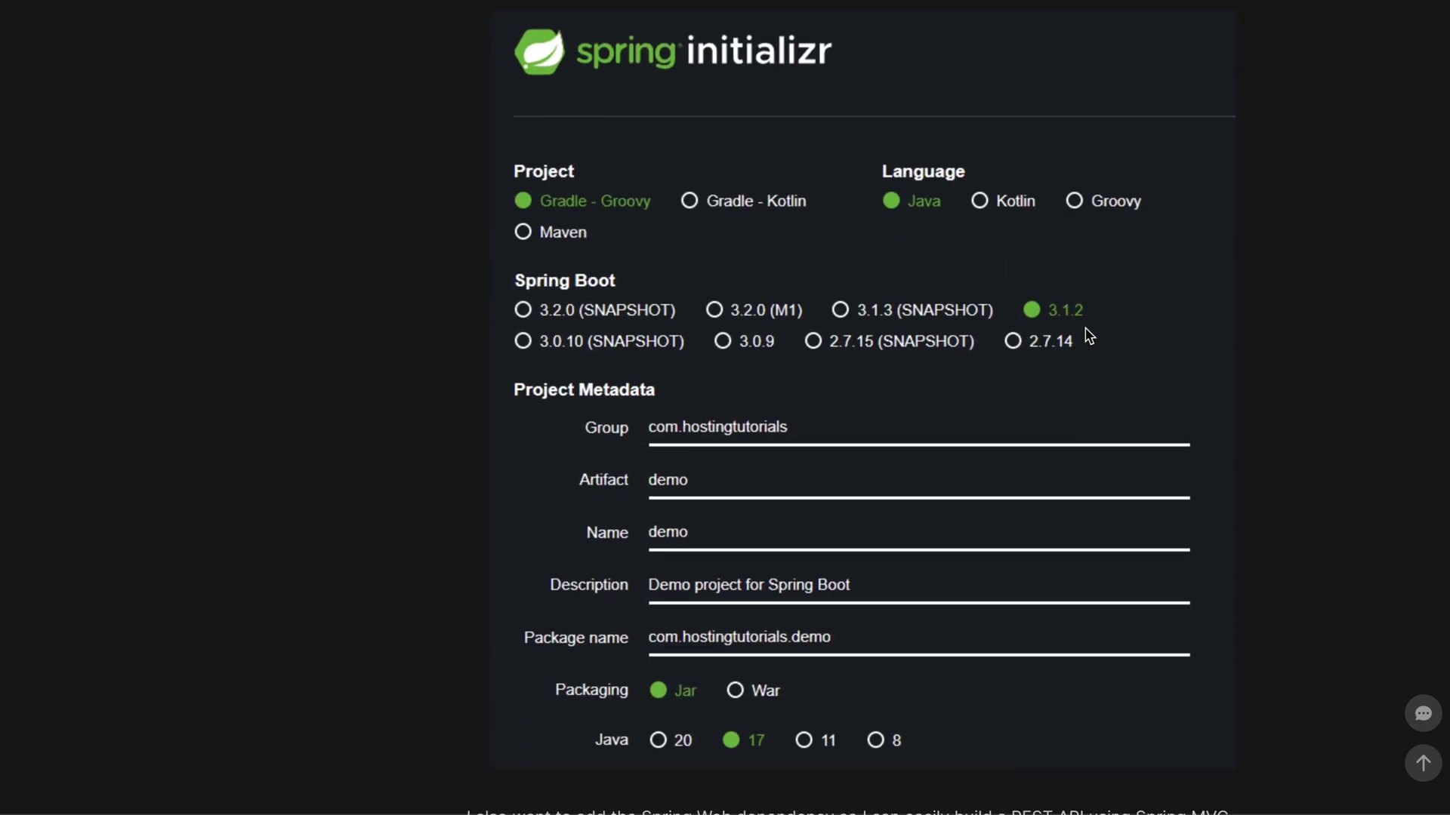
scroll(1087, 332, down, 3)
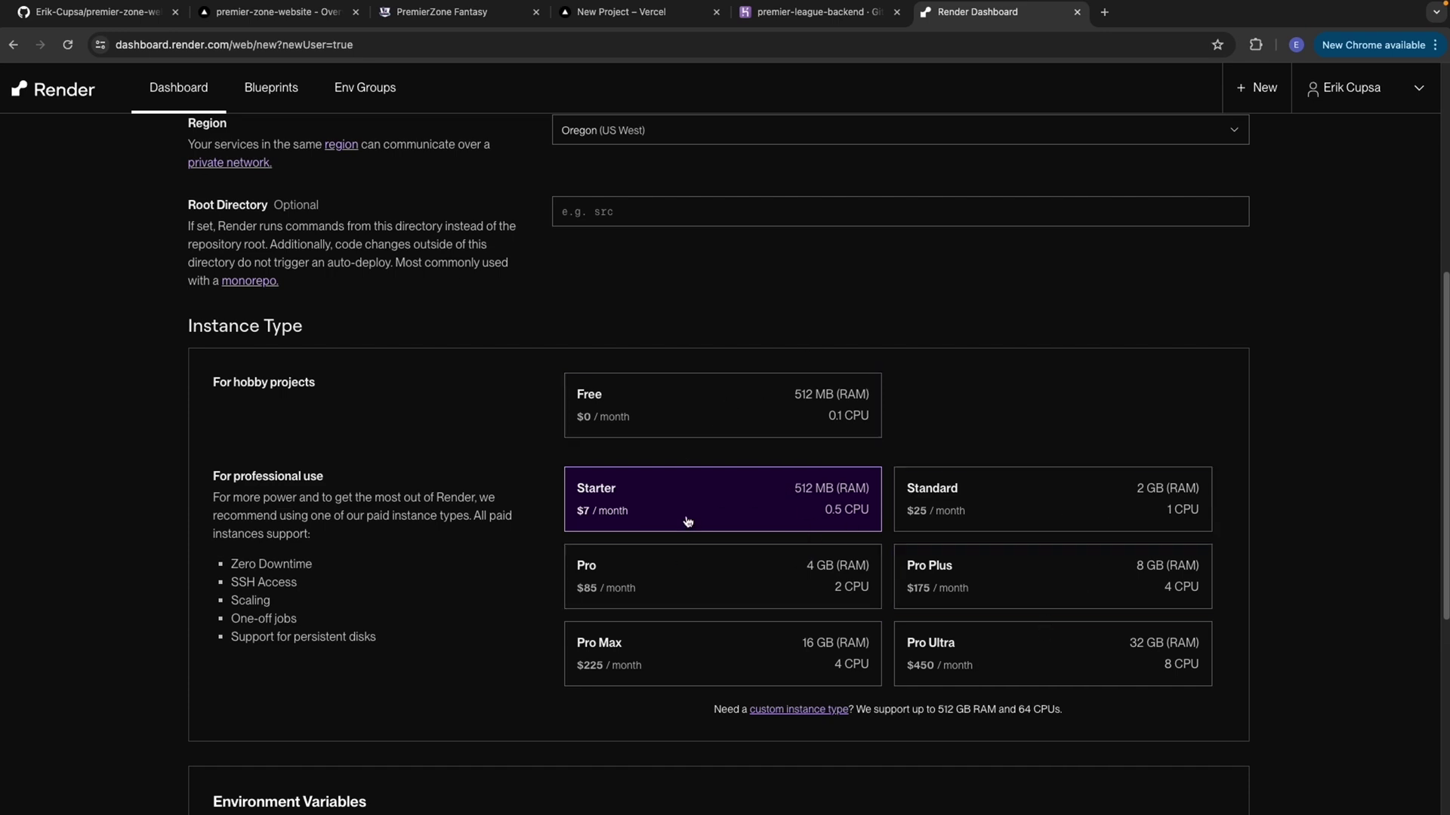
Step: Choose the Free instance type and deploy the web service
click(666, 413)
drag(377, 397, 211, 383)
click(379, 403)
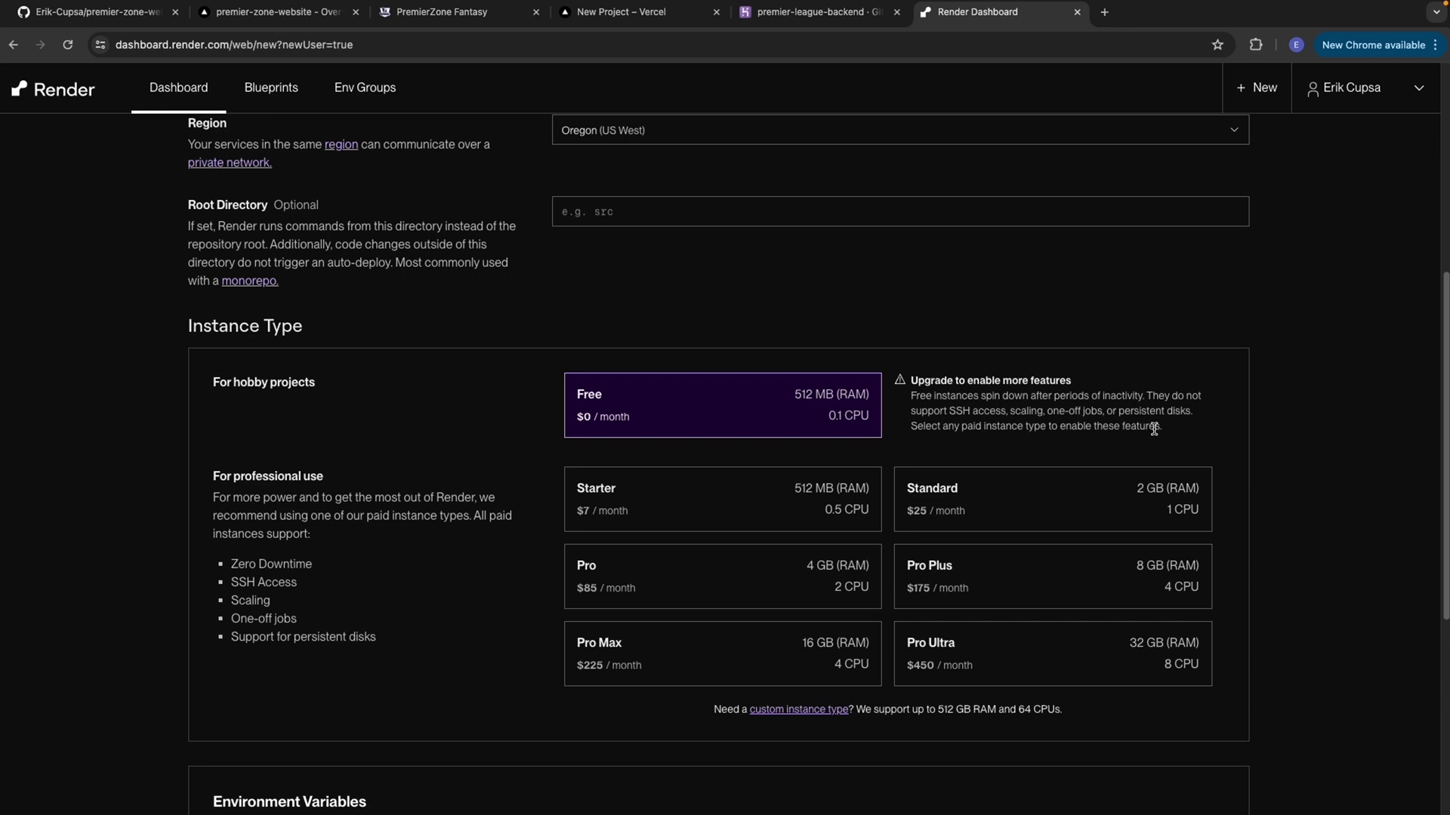
key(Down)
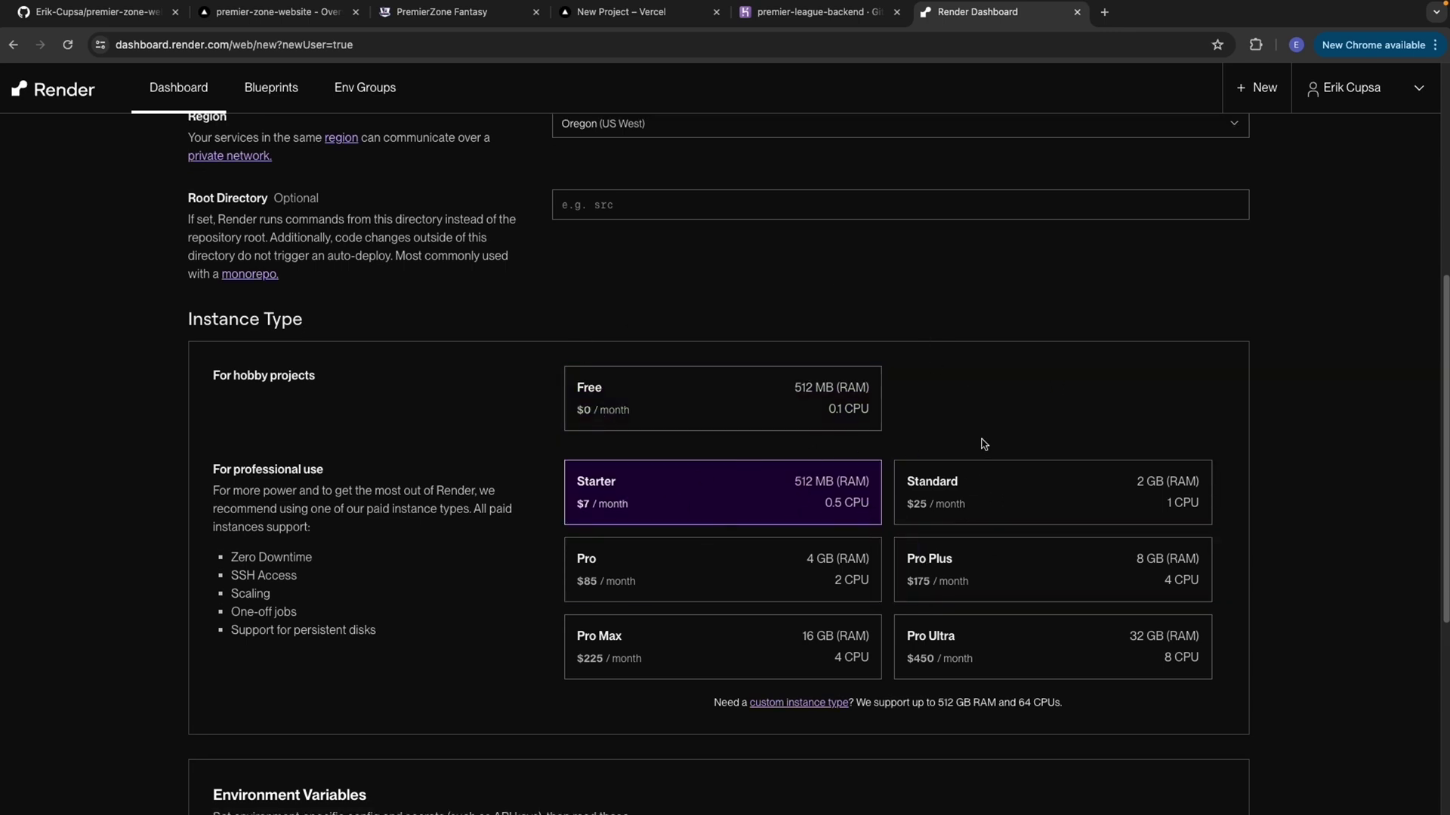
click(705, 404)
scroll(496, 707, down, 4)
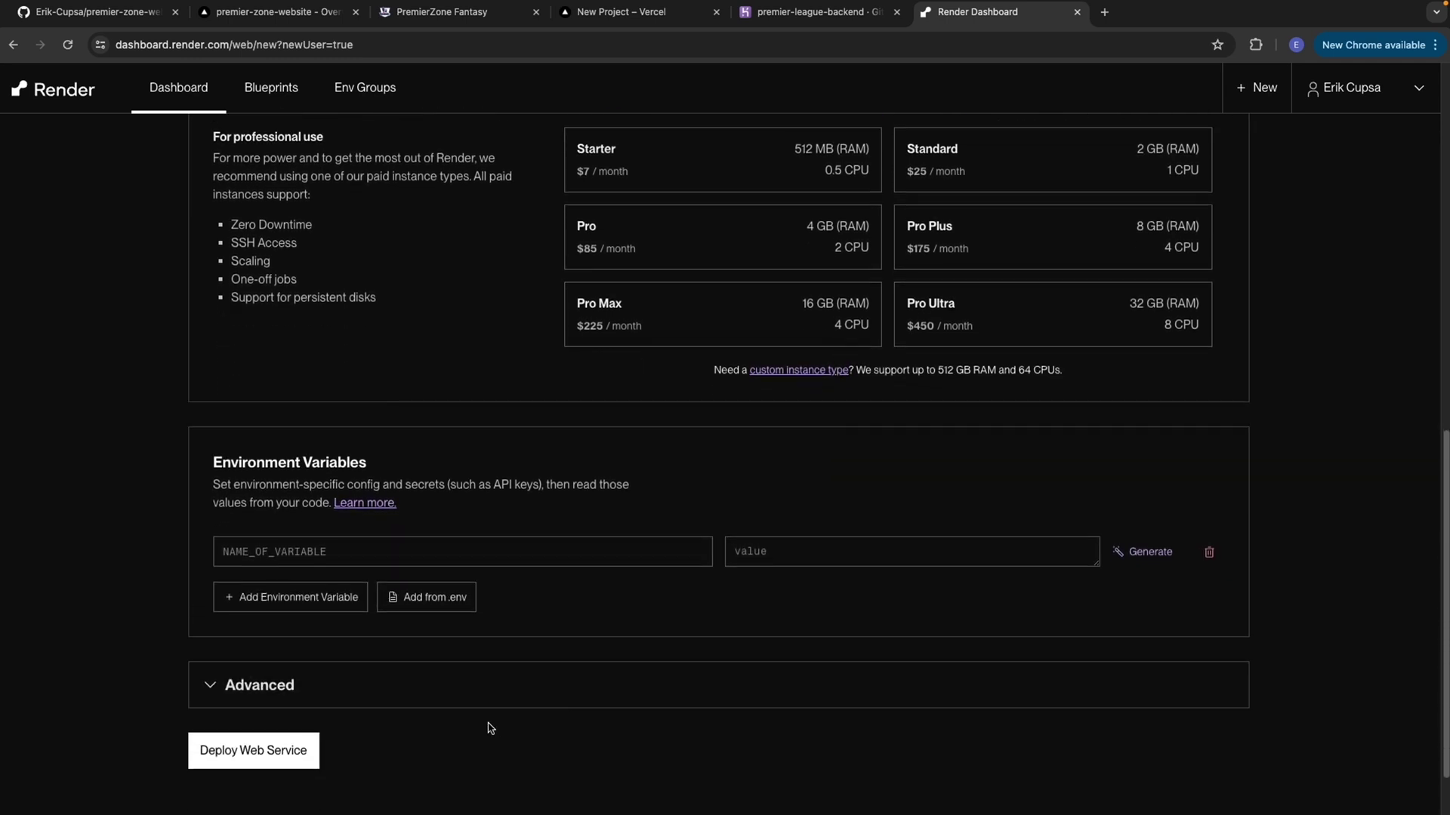
scroll(504, 638, down, 1)
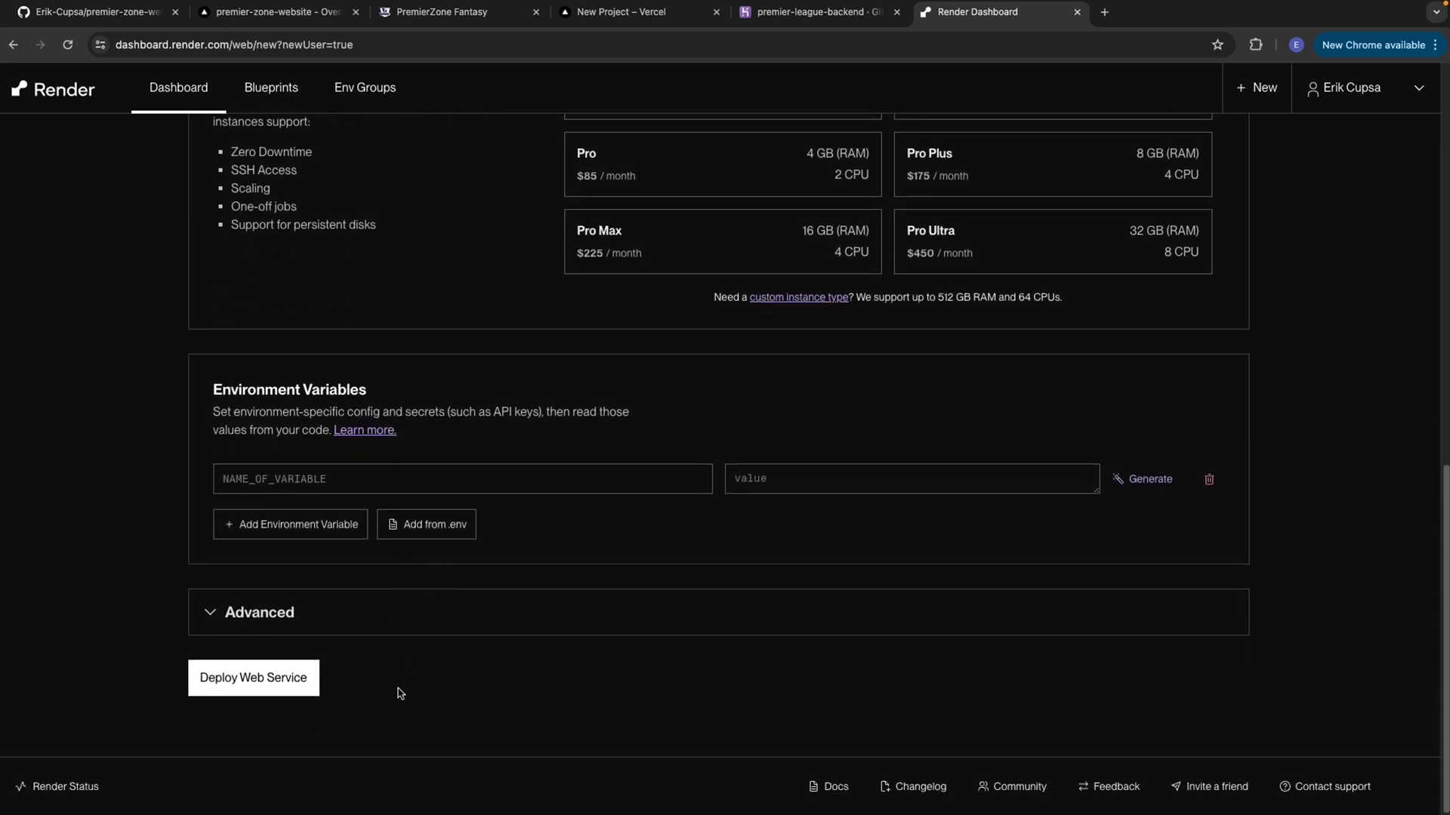
click(257, 689)
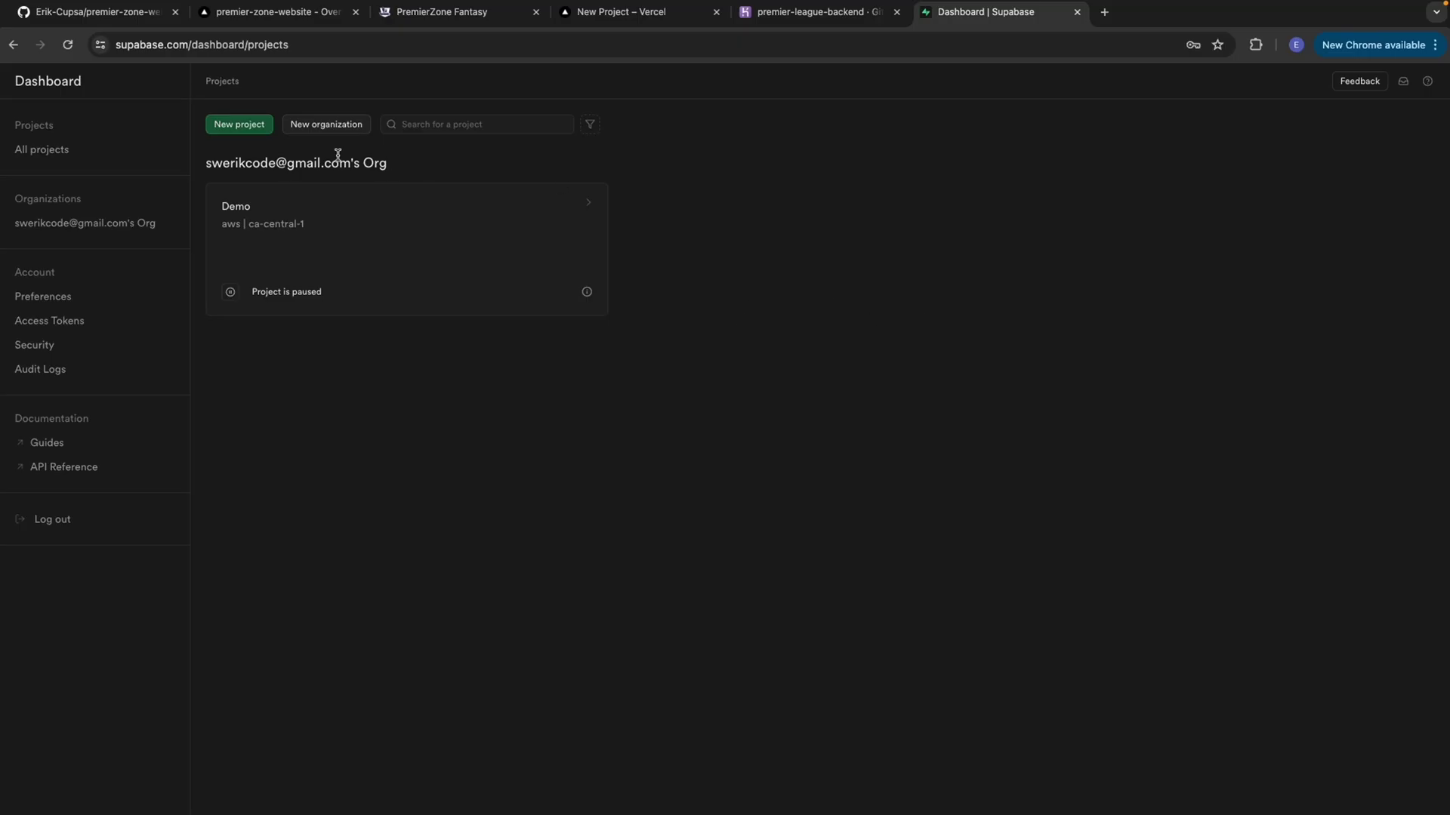
Step: Create the PremierZone project with a pasted strong password in the Canada (Central) region
click(239, 123)
click(241, 173)
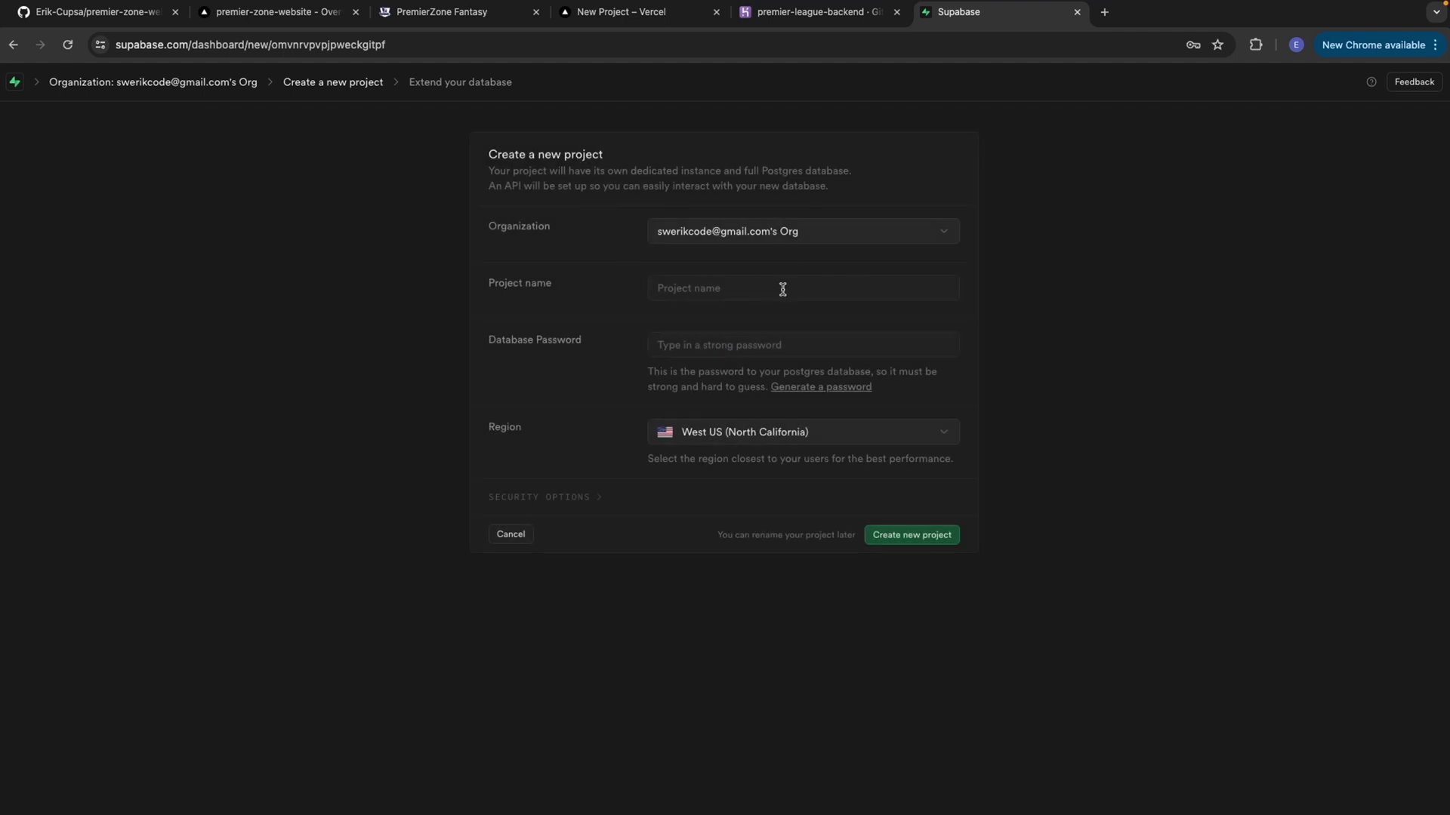
click(780, 287)
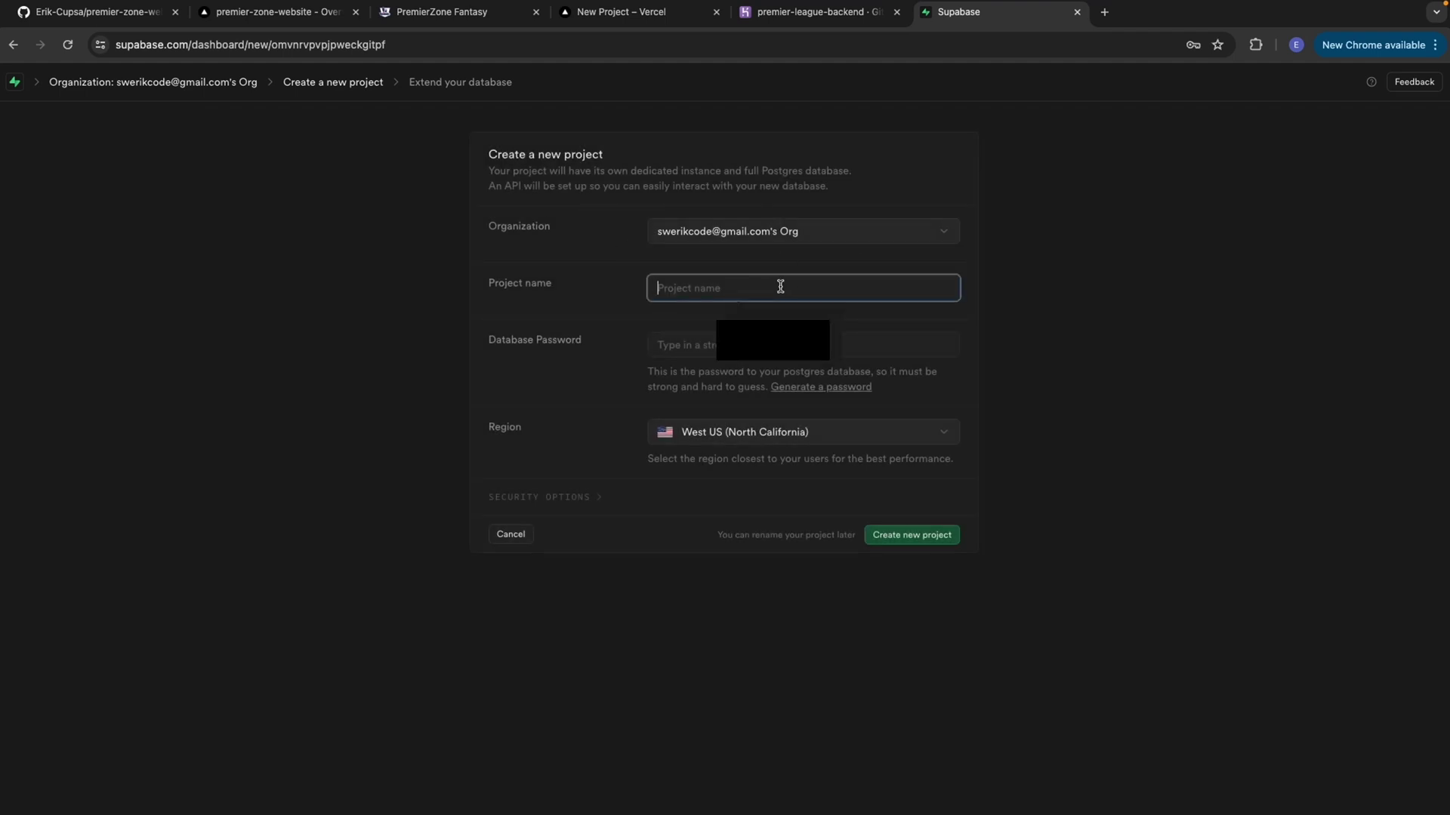
text(PremierZone)
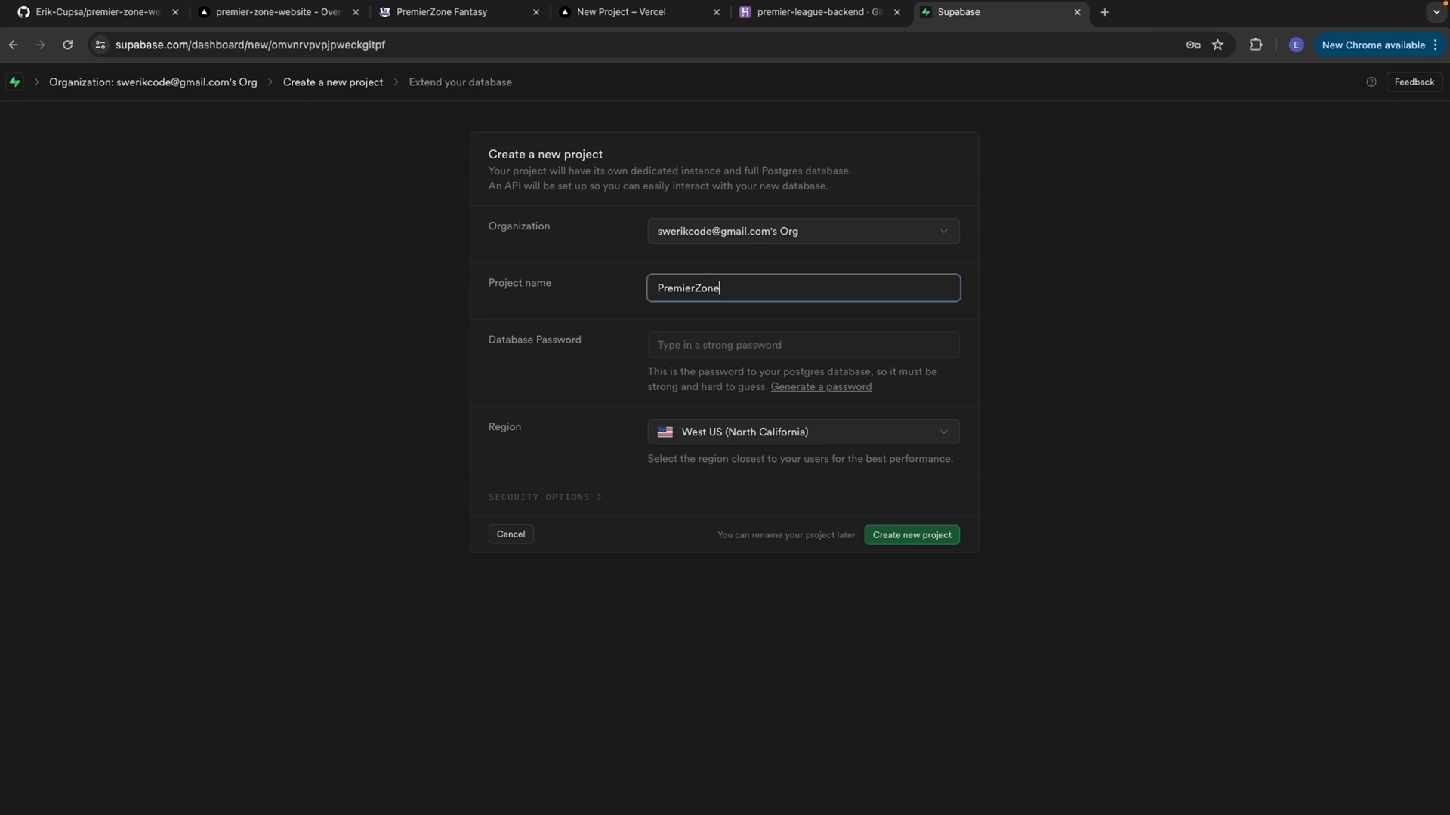
click(665, 353)
key(ctrl+v)
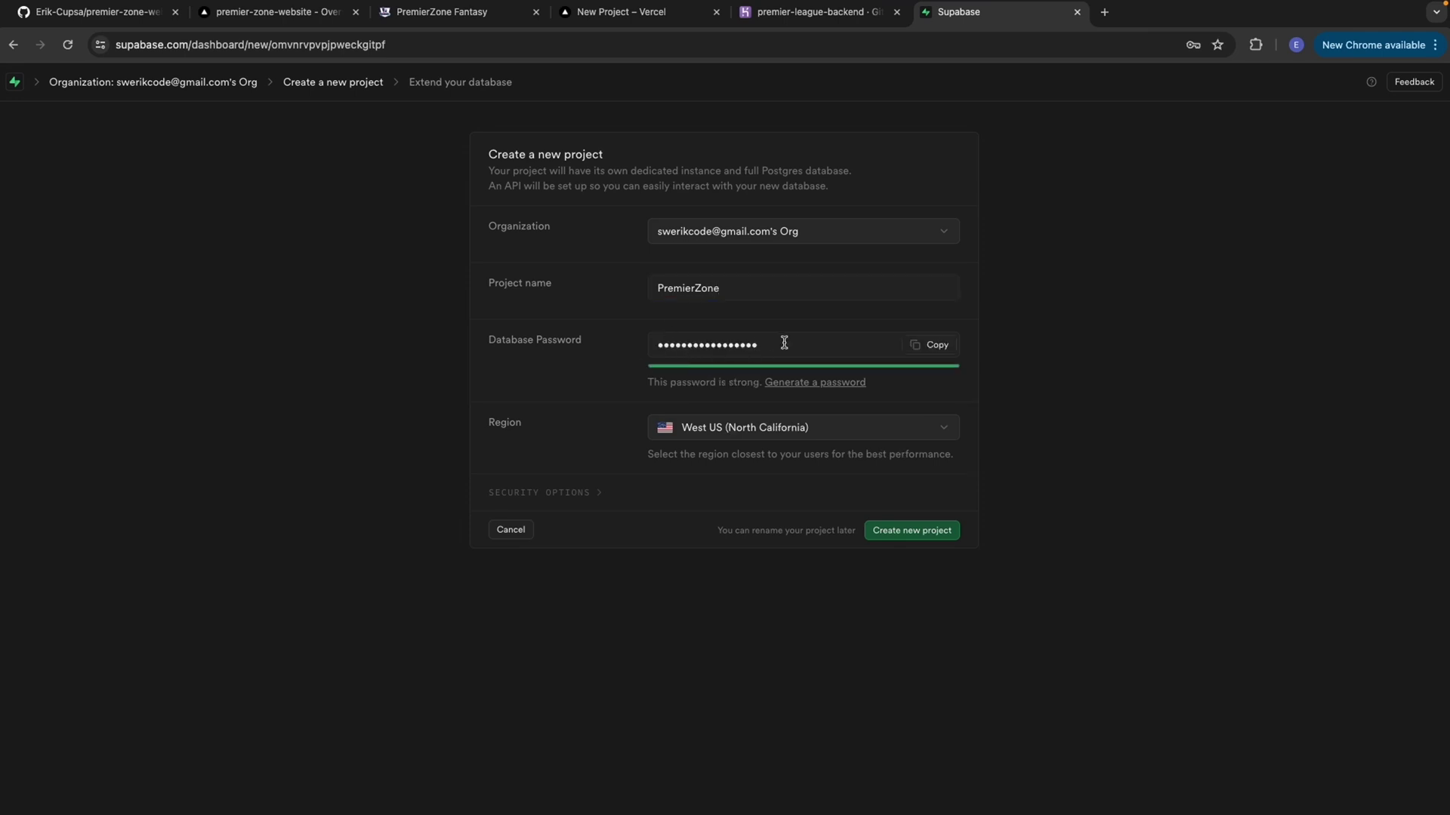
click(748, 428)
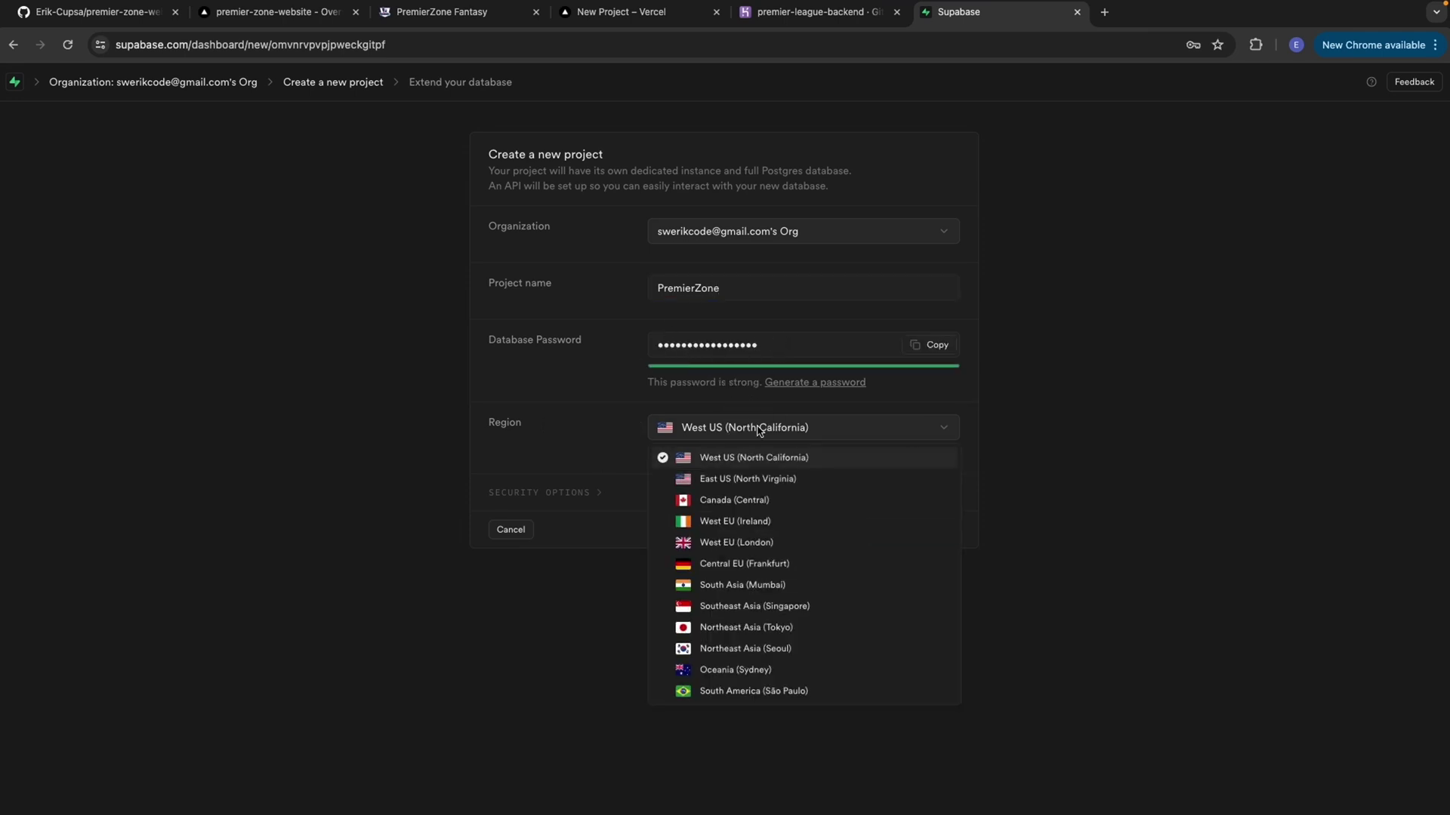
click(729, 501)
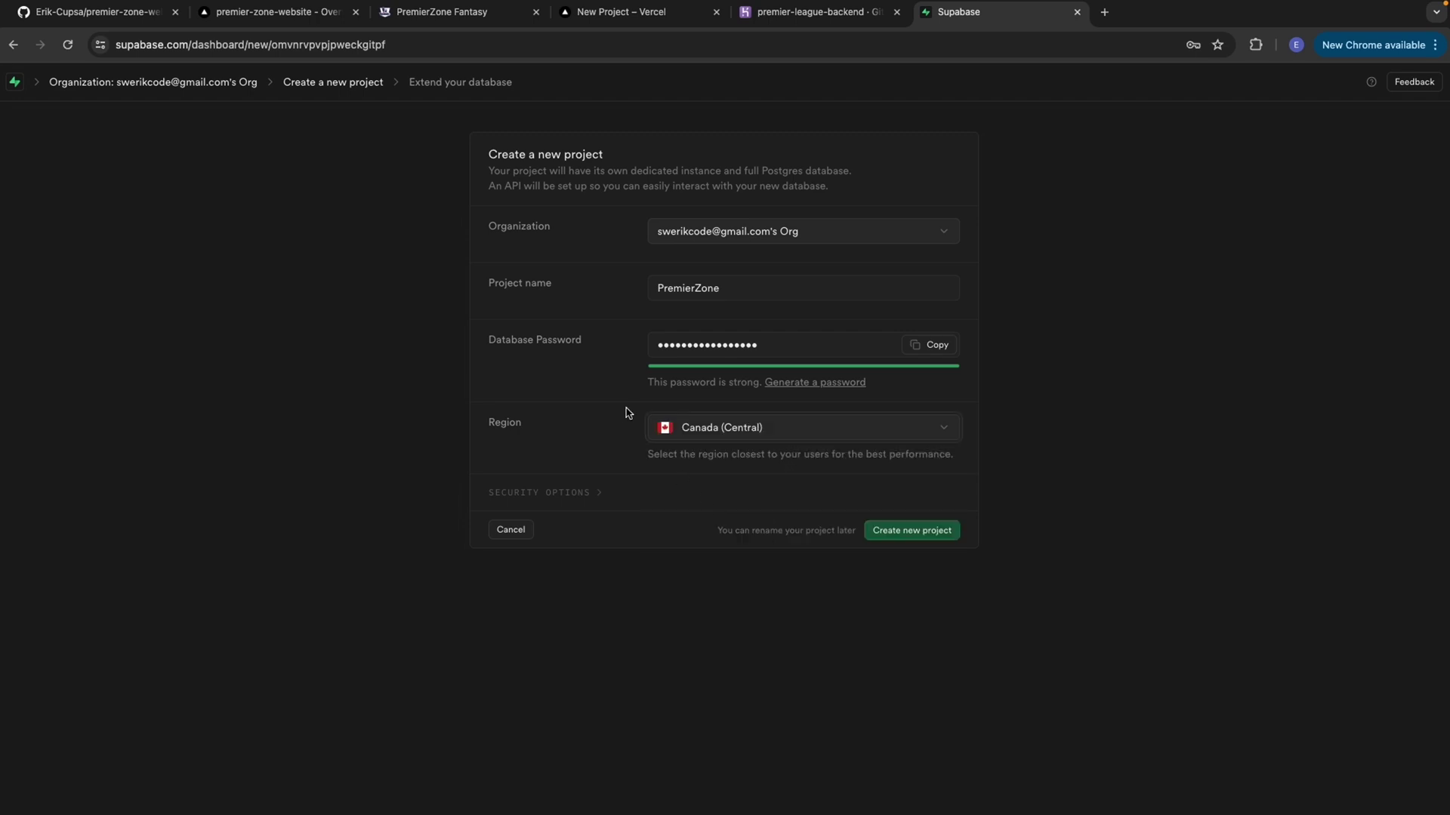
click(912, 531)
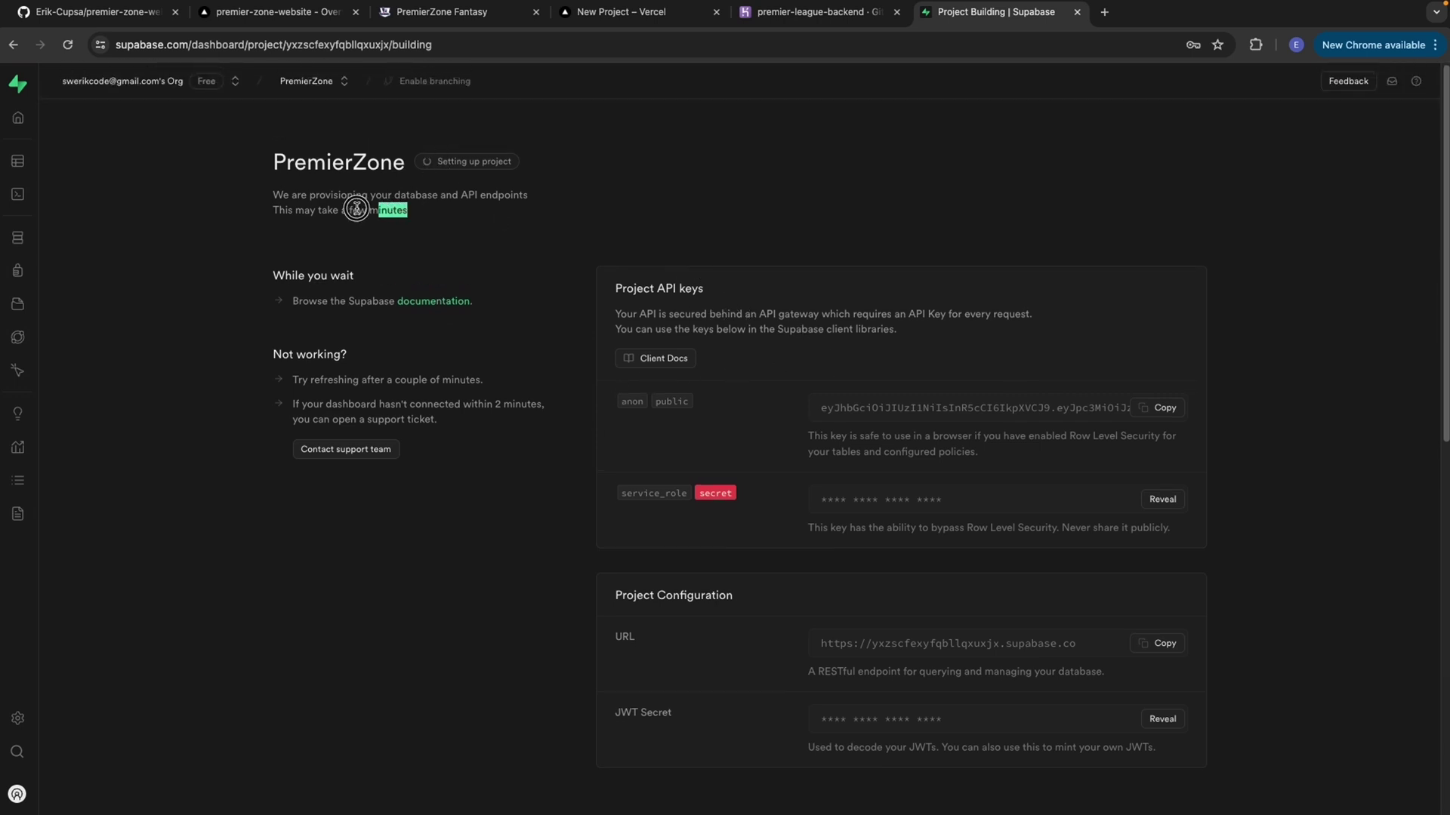
Step: Scroll through the PremierZone welcome page once provisioning finishes
triple_click(414, 213)
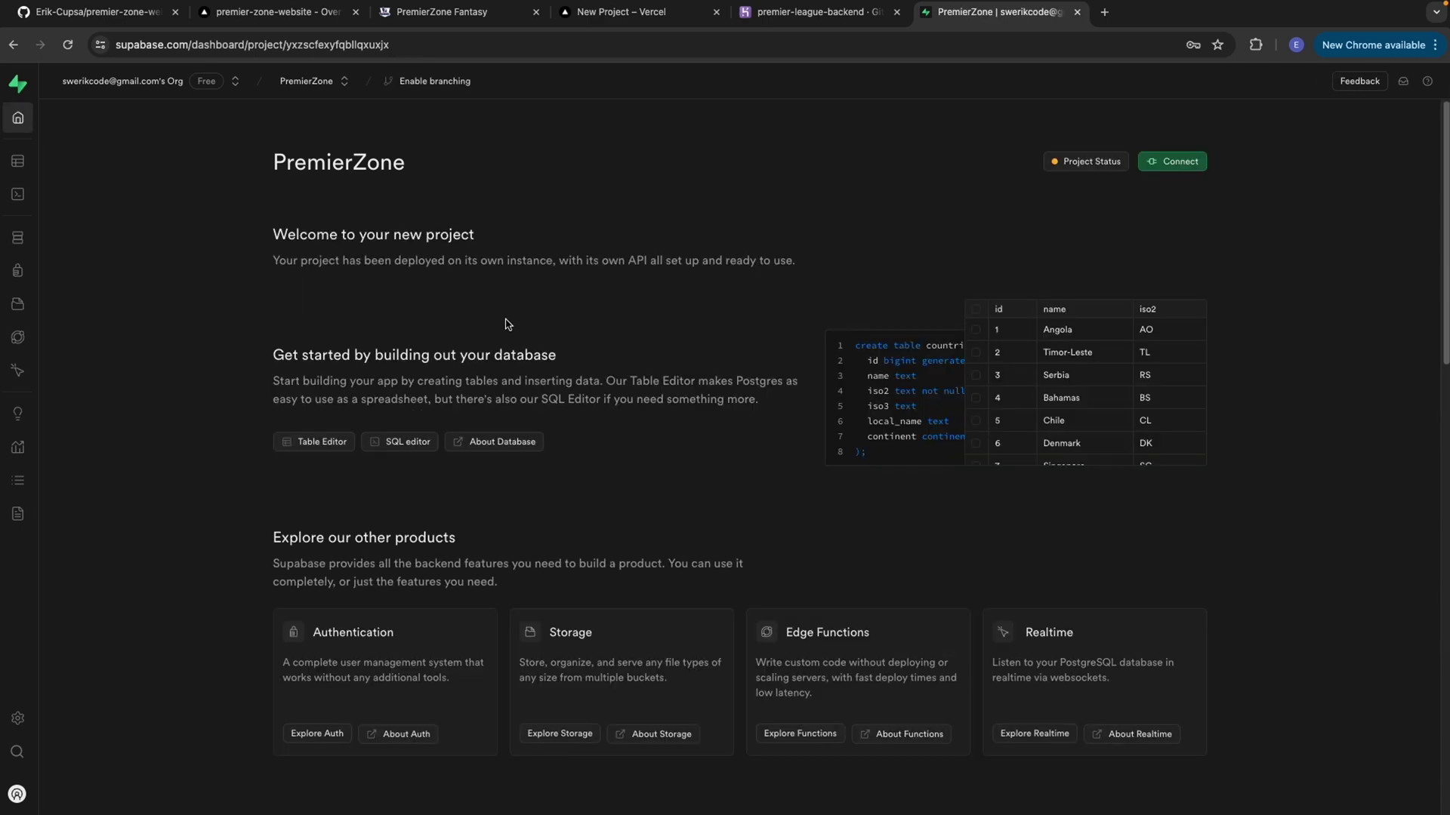
scroll(540, 346, down, 3)
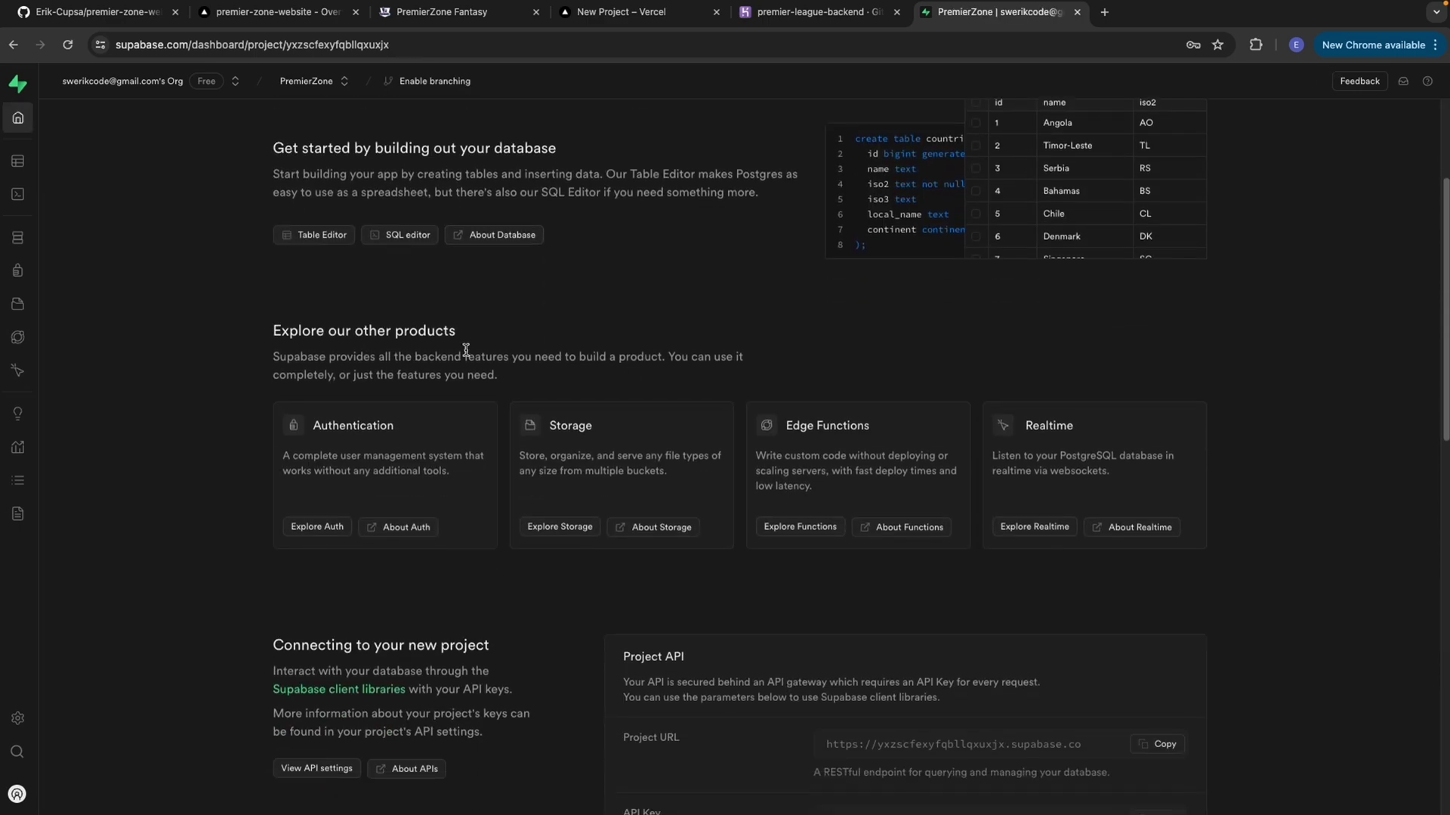
scroll(421, 339, down, 5)
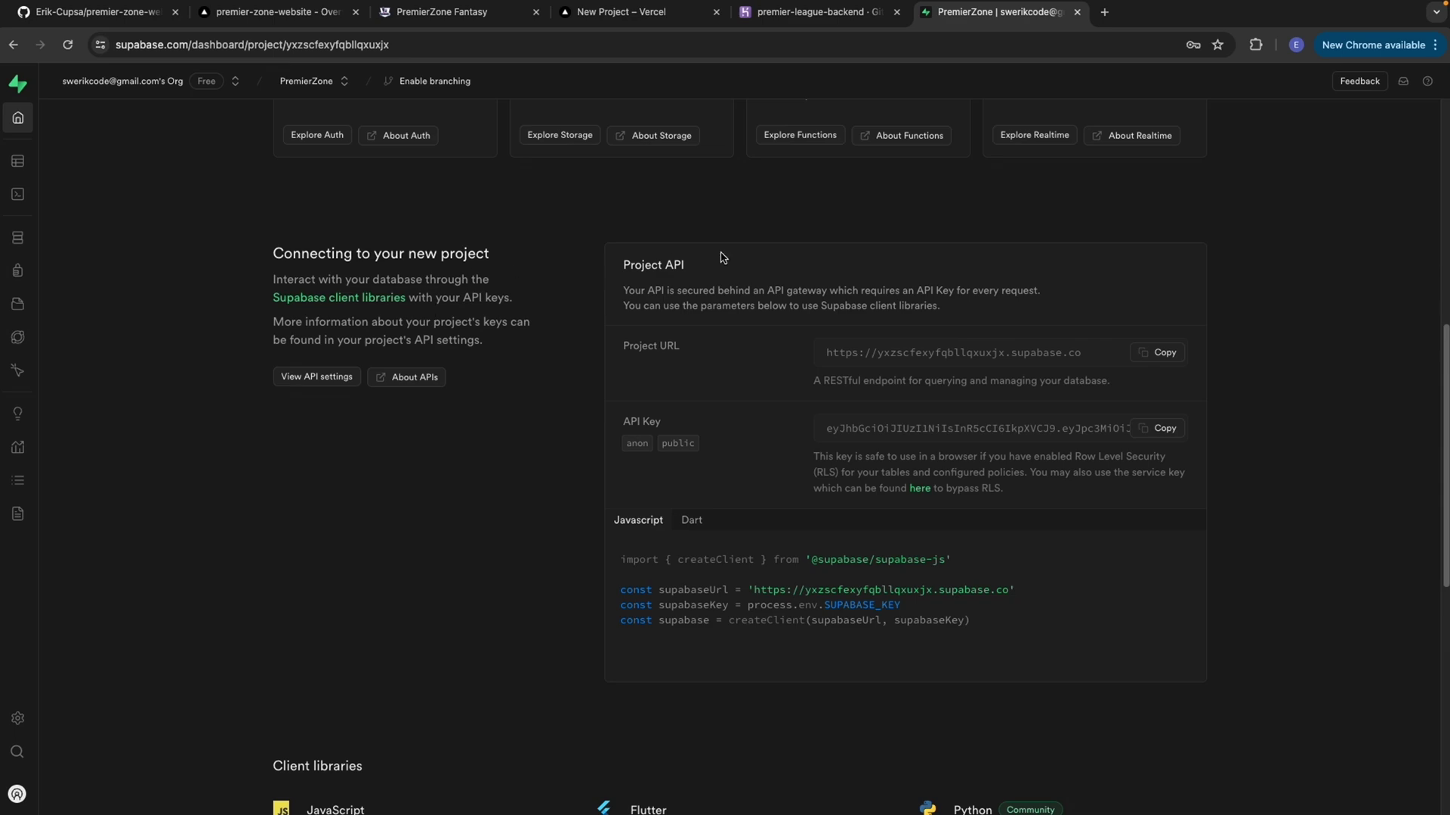
scroll(378, 362, down, 2)
scroll(529, 269, up, 2)
scroll(477, 337, up, 6)
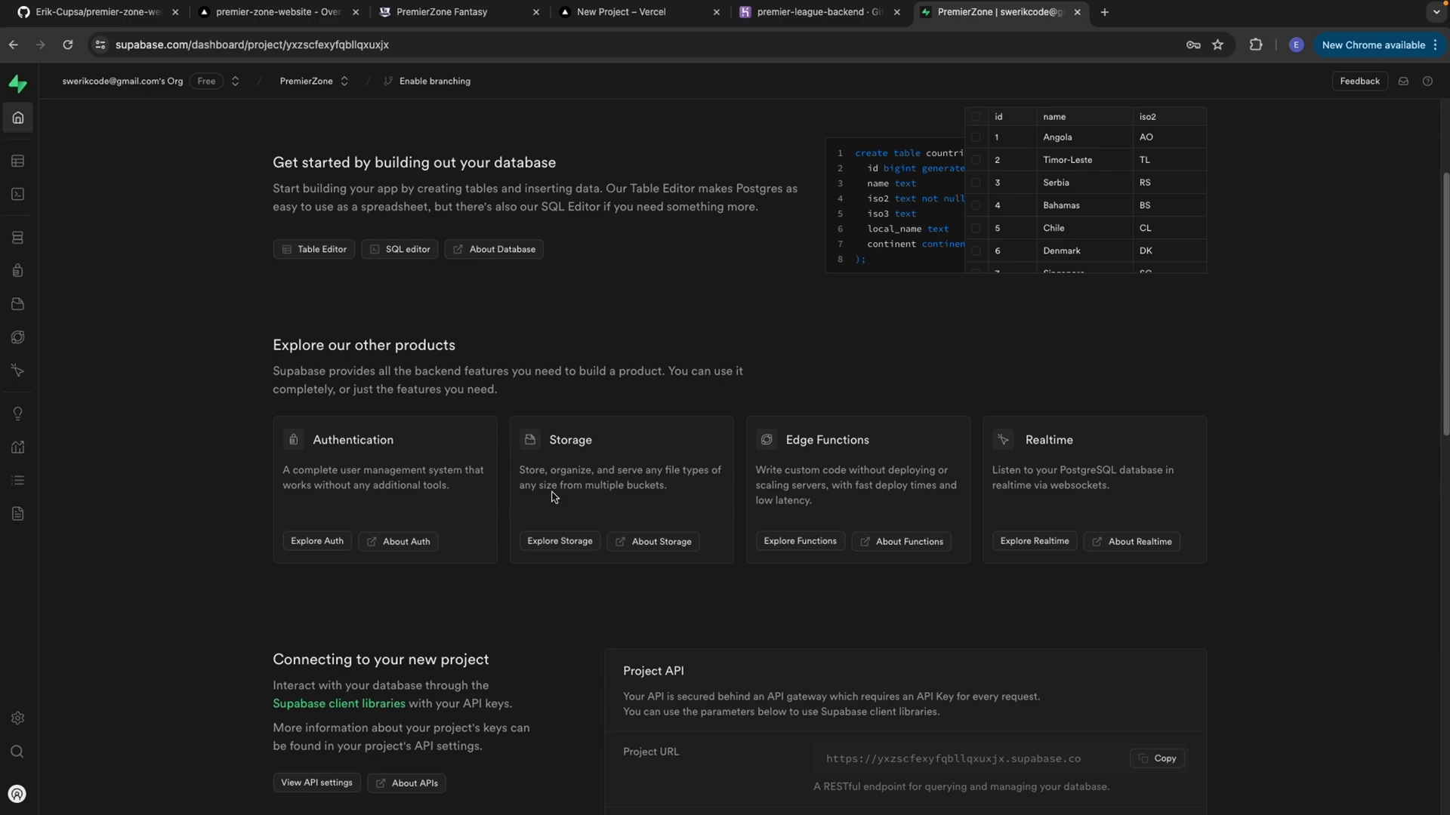
scroll(1050, 461, up, 3)
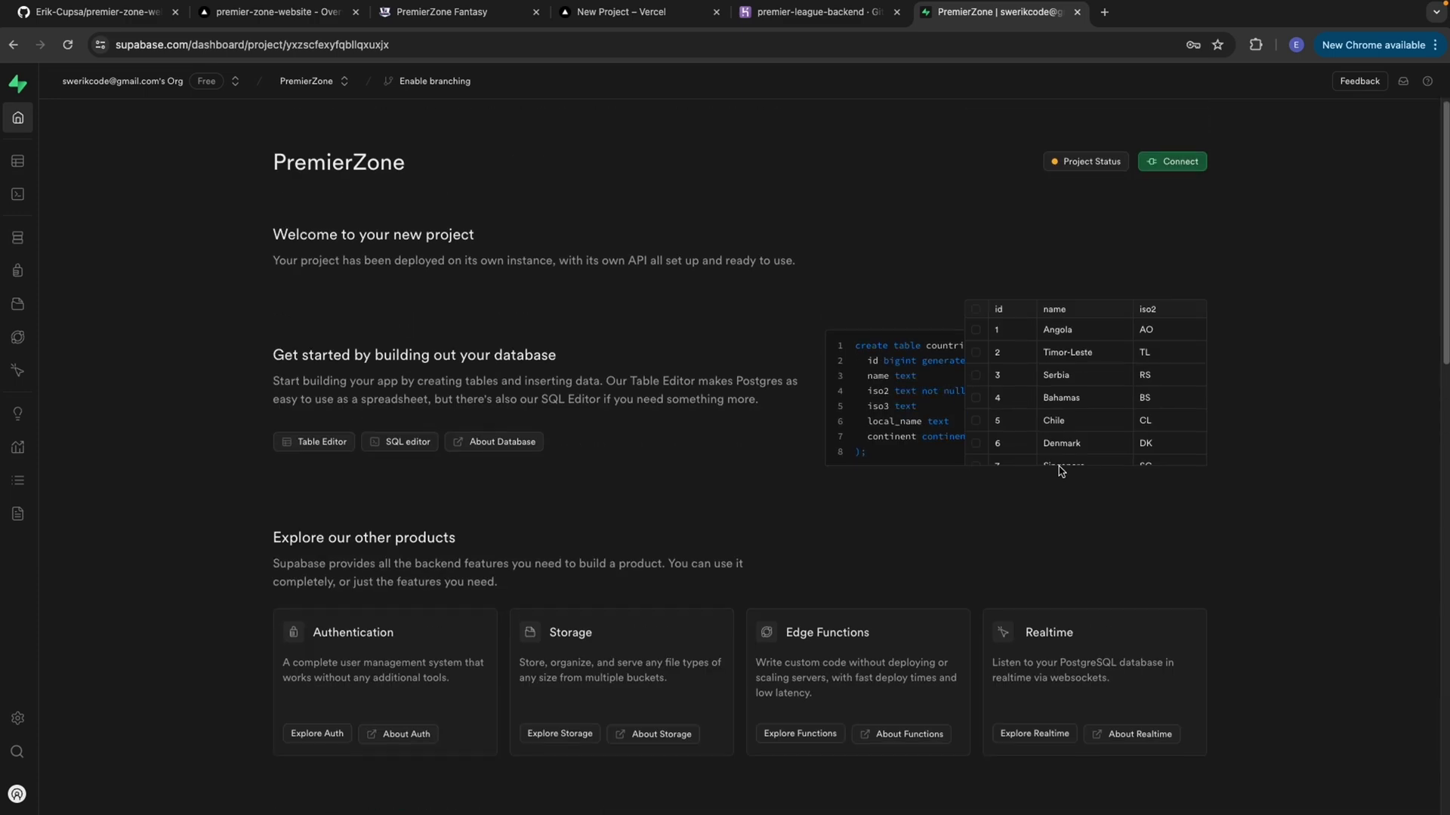
Step: View the project's connection string, then close the Connect dialog
click(1174, 162)
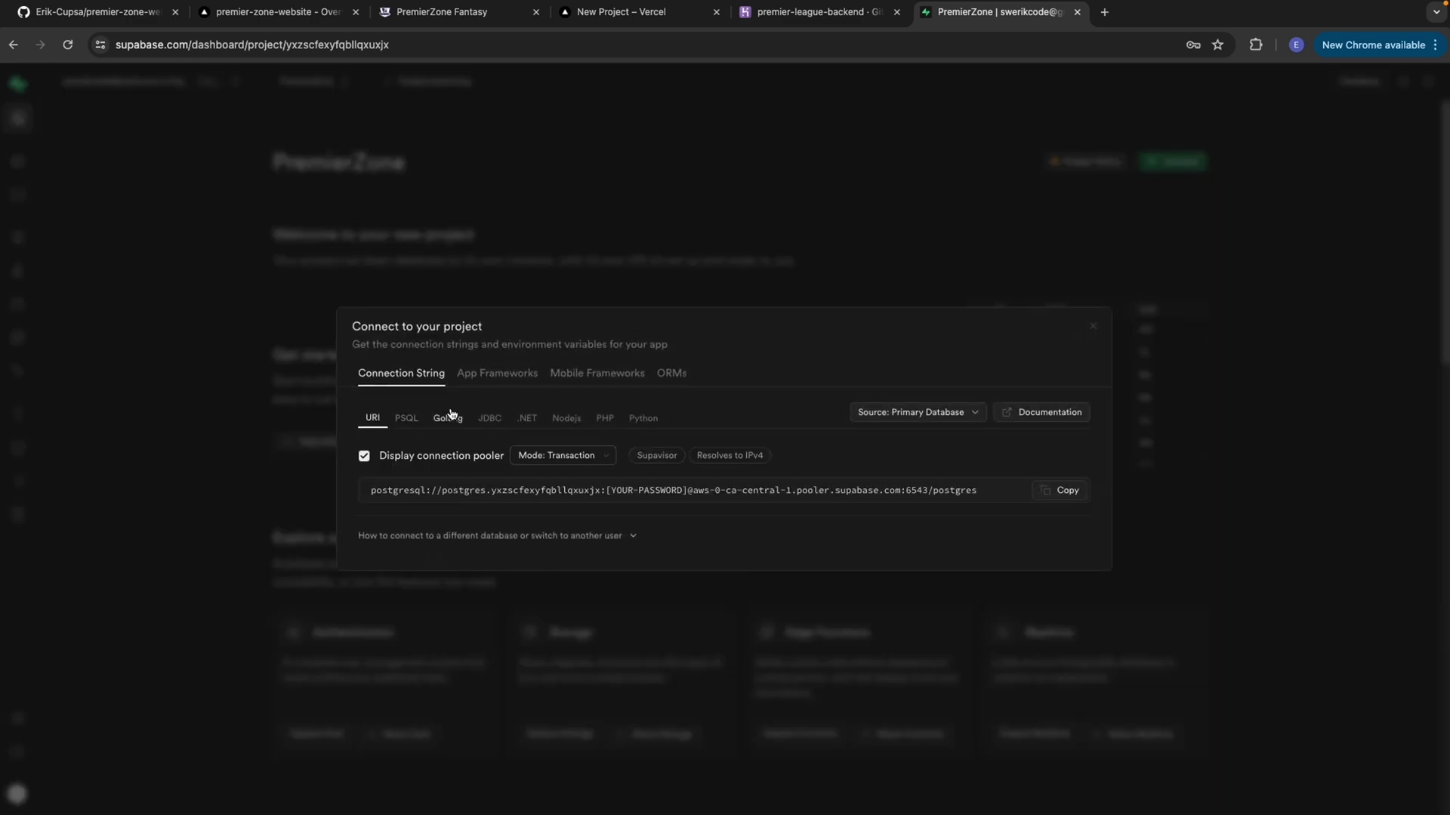
click(1092, 326)
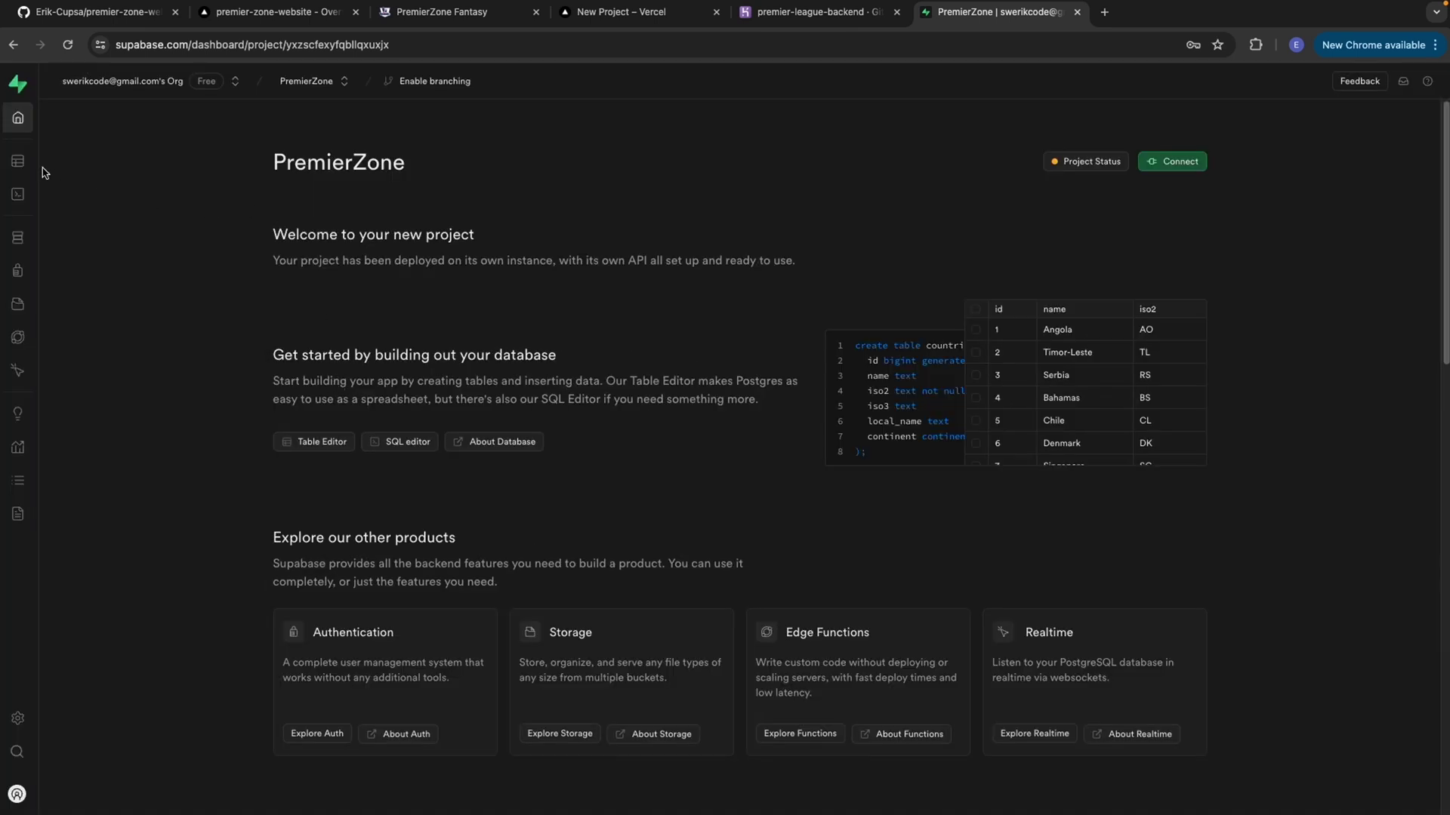
mouse_move(47, 123)
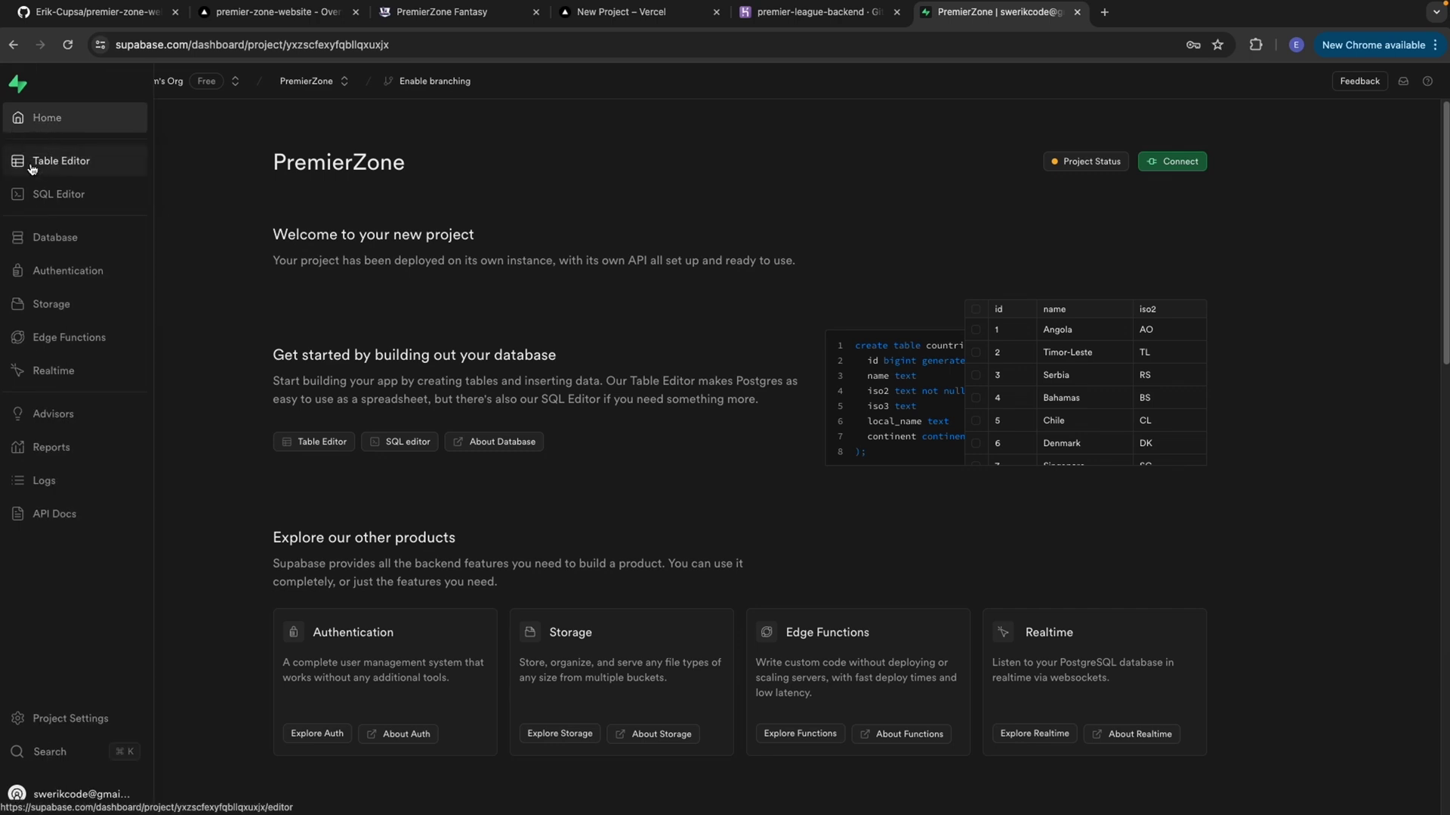
Step: Start a new table in the Table Editor named premier
click(70, 194)
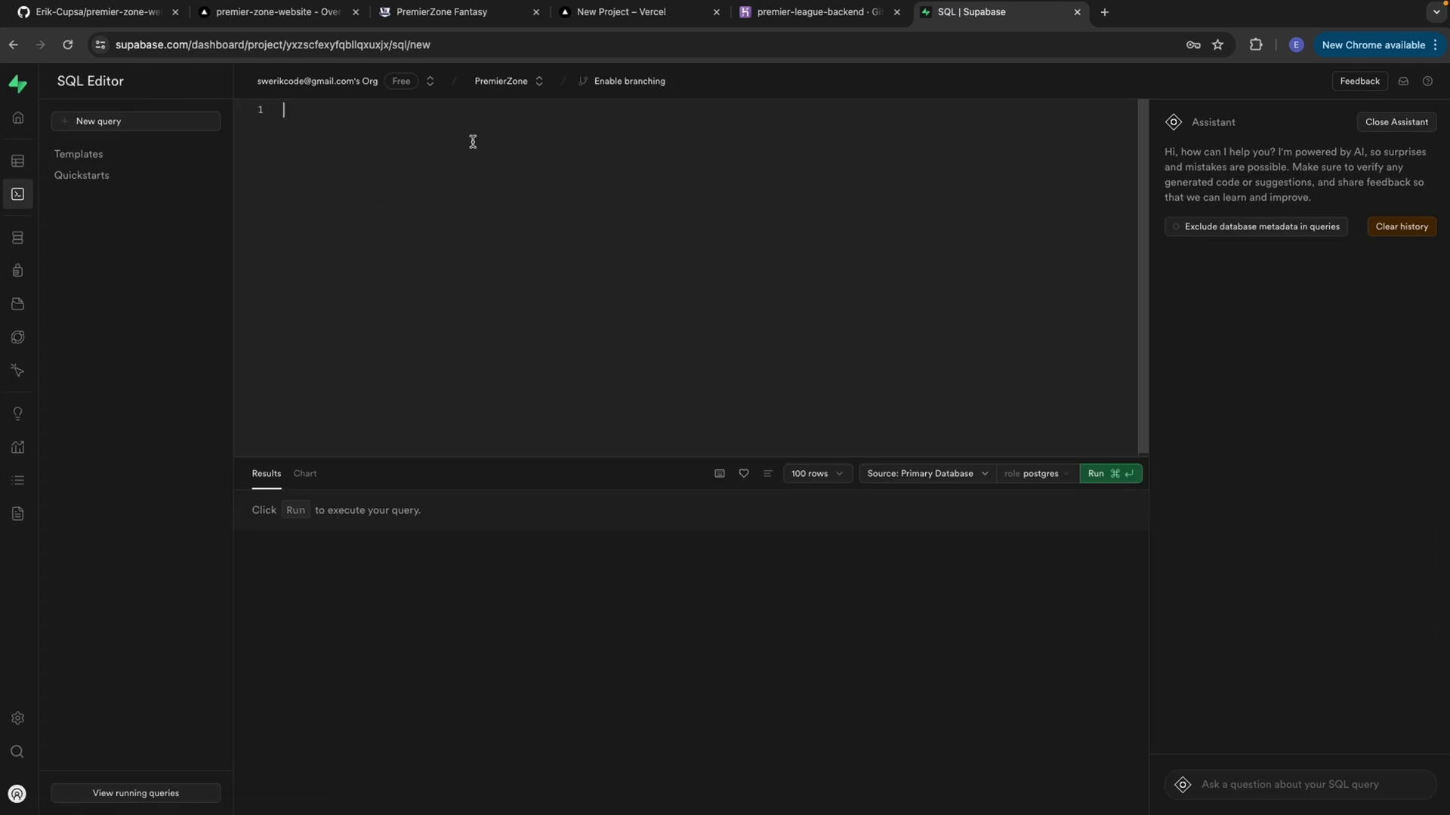
click(15, 163)
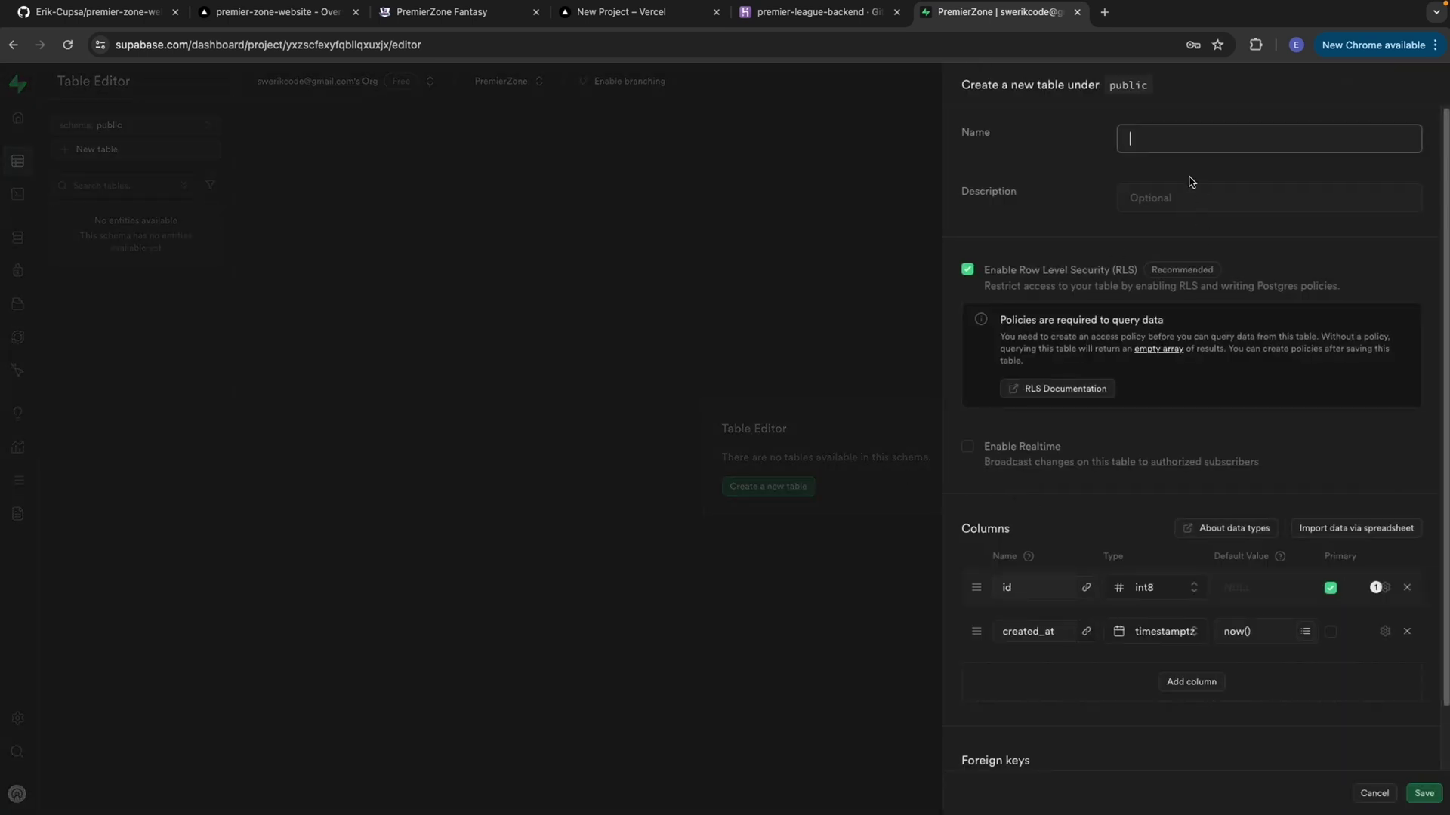
text(premier)
scroll(1157, 456, down, 1)
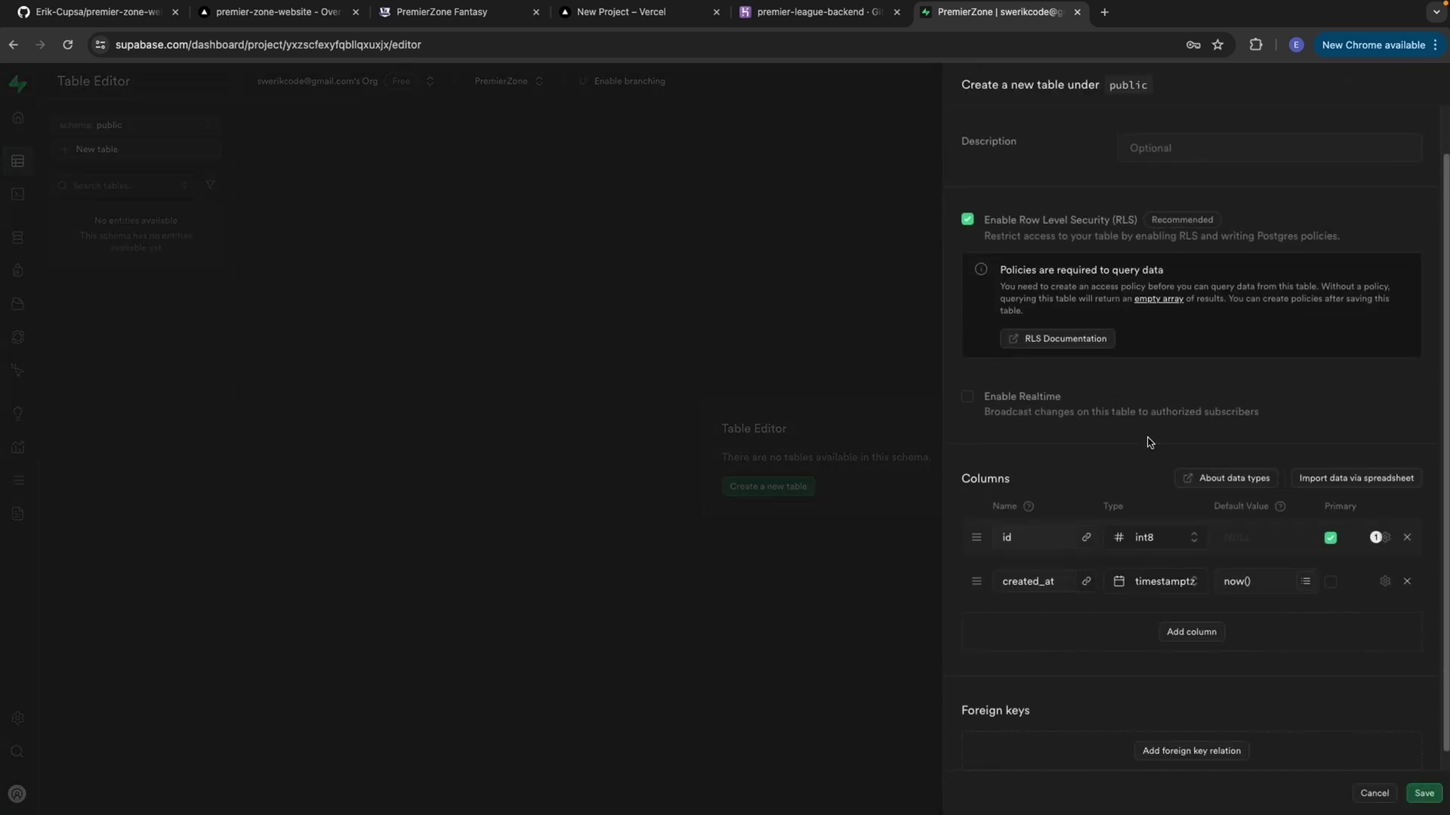
scroll(1111, 386, down, 1)
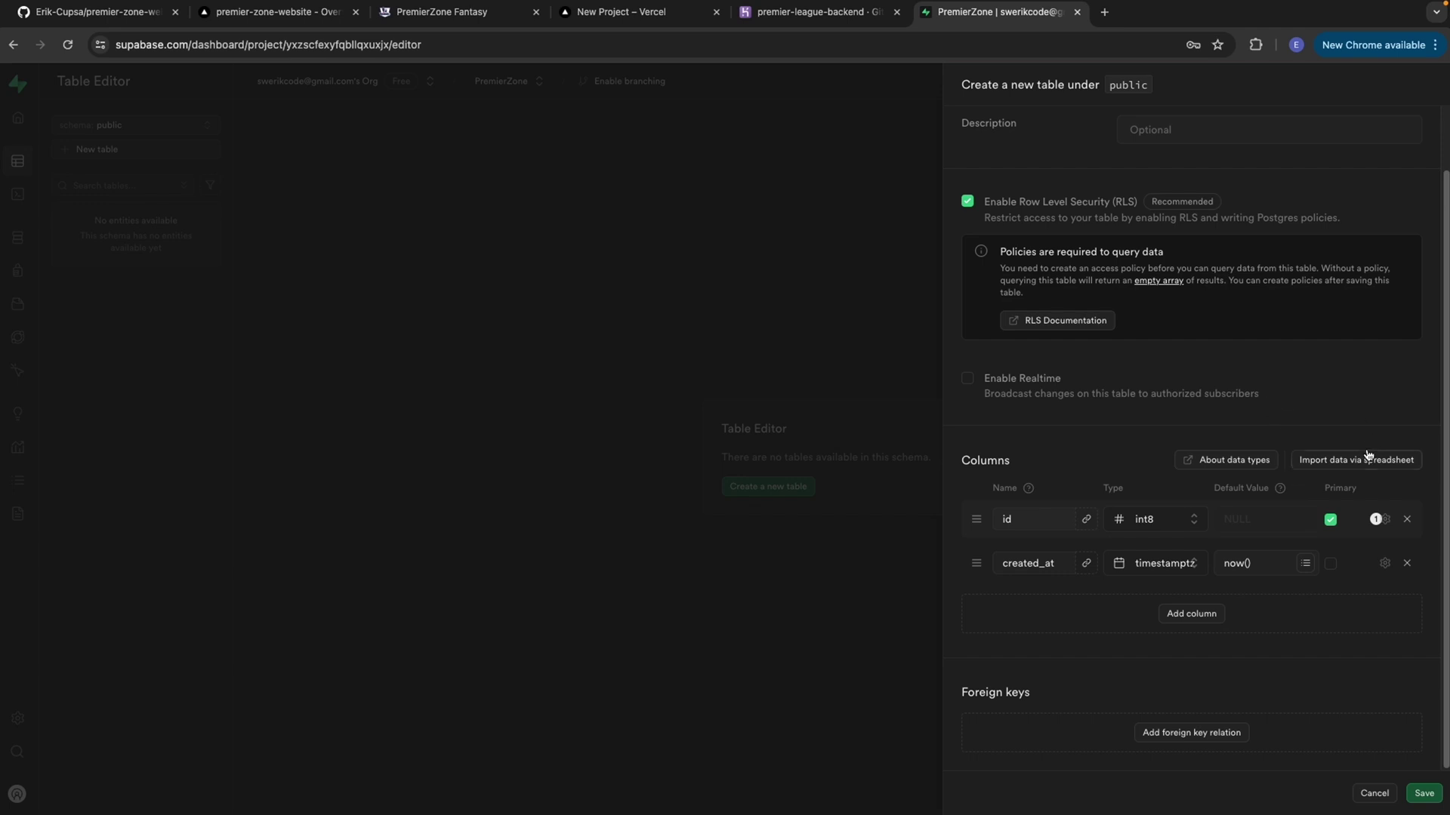
Step: Import prem_stats.csv into the premier table and save it
click(1366, 461)
scroll(1239, 562, down, 5)
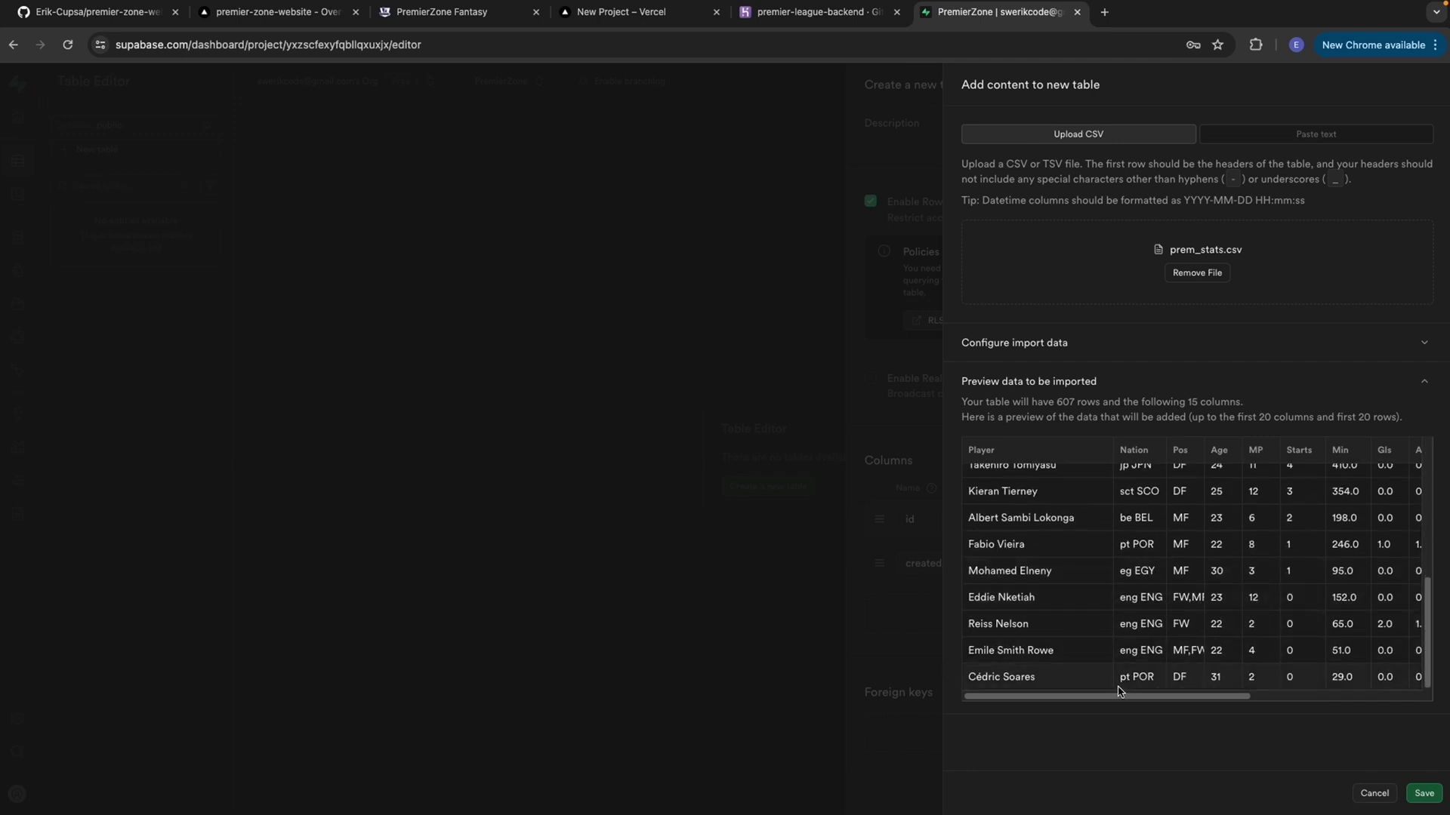
drag(1117, 695, 1251, 695)
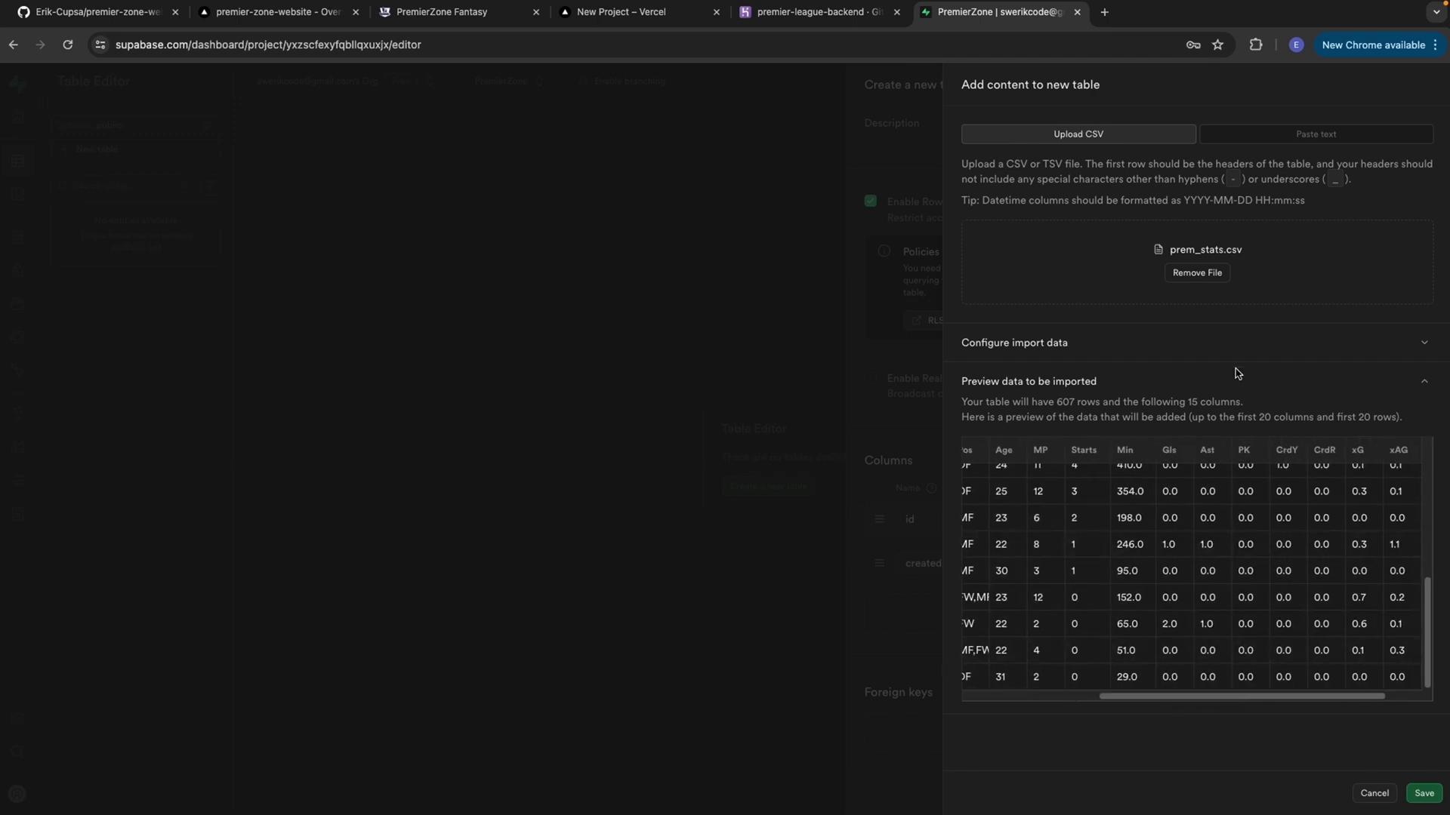
click(1424, 792)
click(1417, 793)
scroll(1330, 755, down, 3)
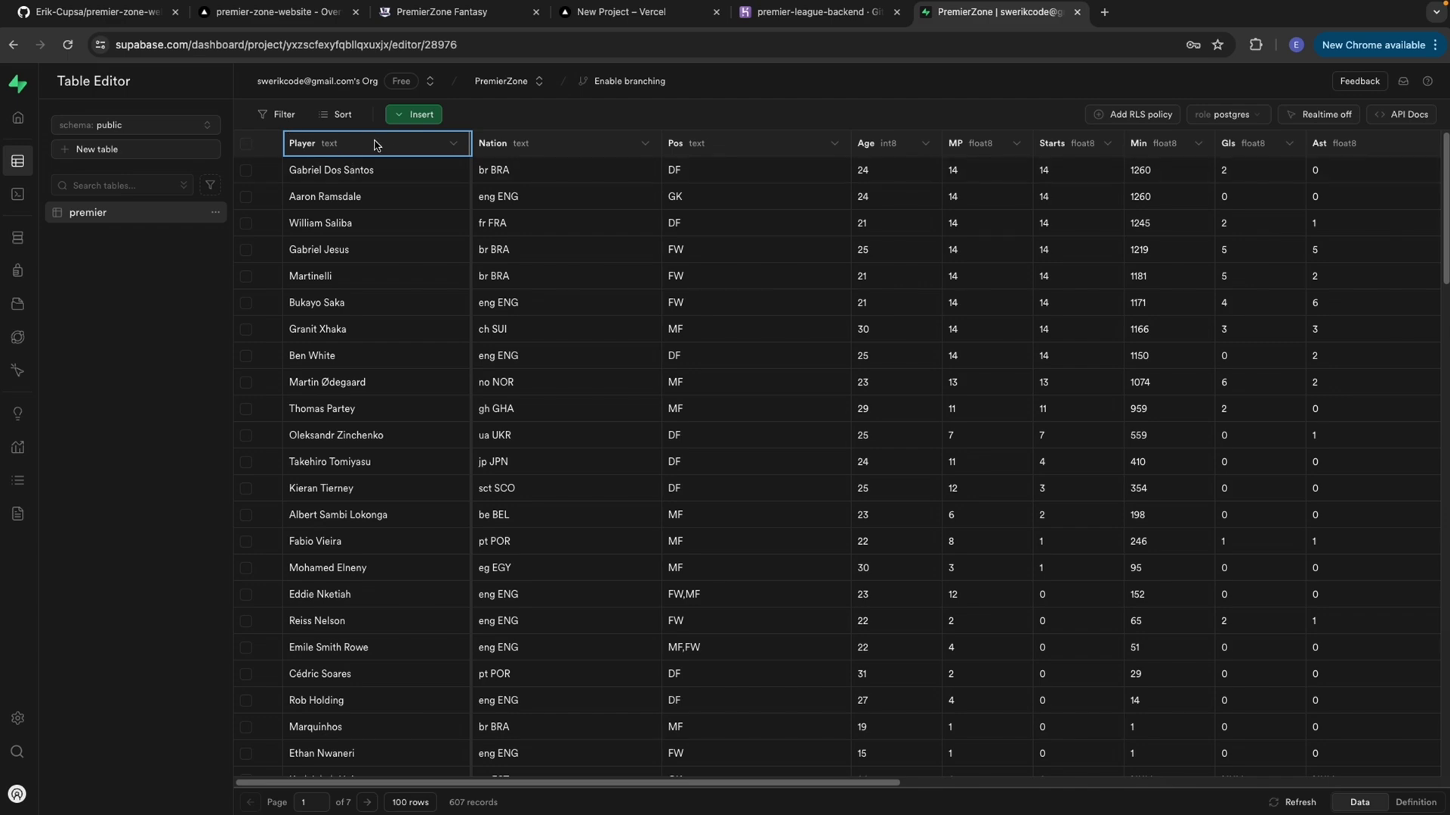
Step: Scroll through the premier table's player rows and stats columns to check the import
scroll(680, 513, down, 6)
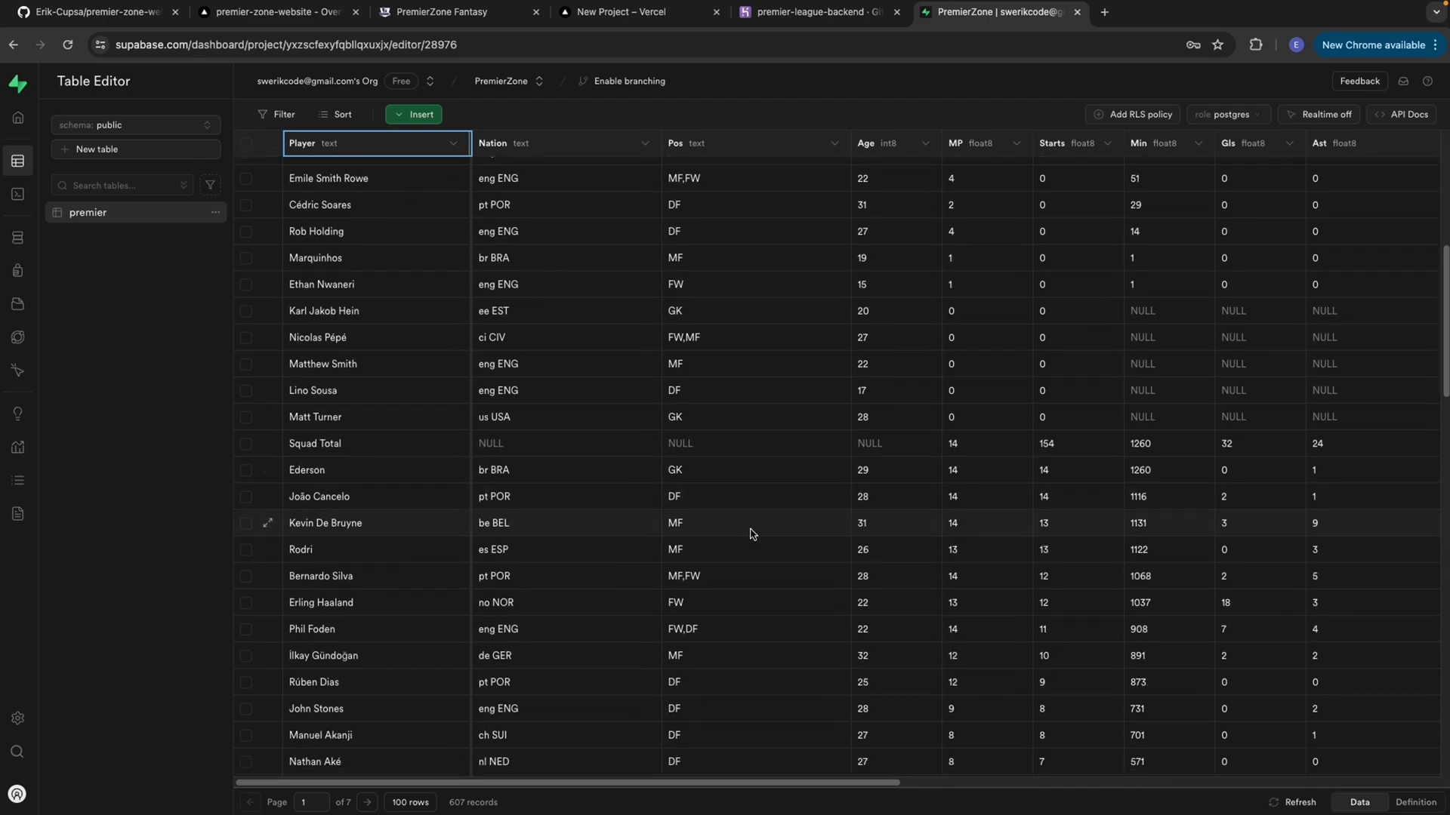
scroll(750, 534, down, 5)
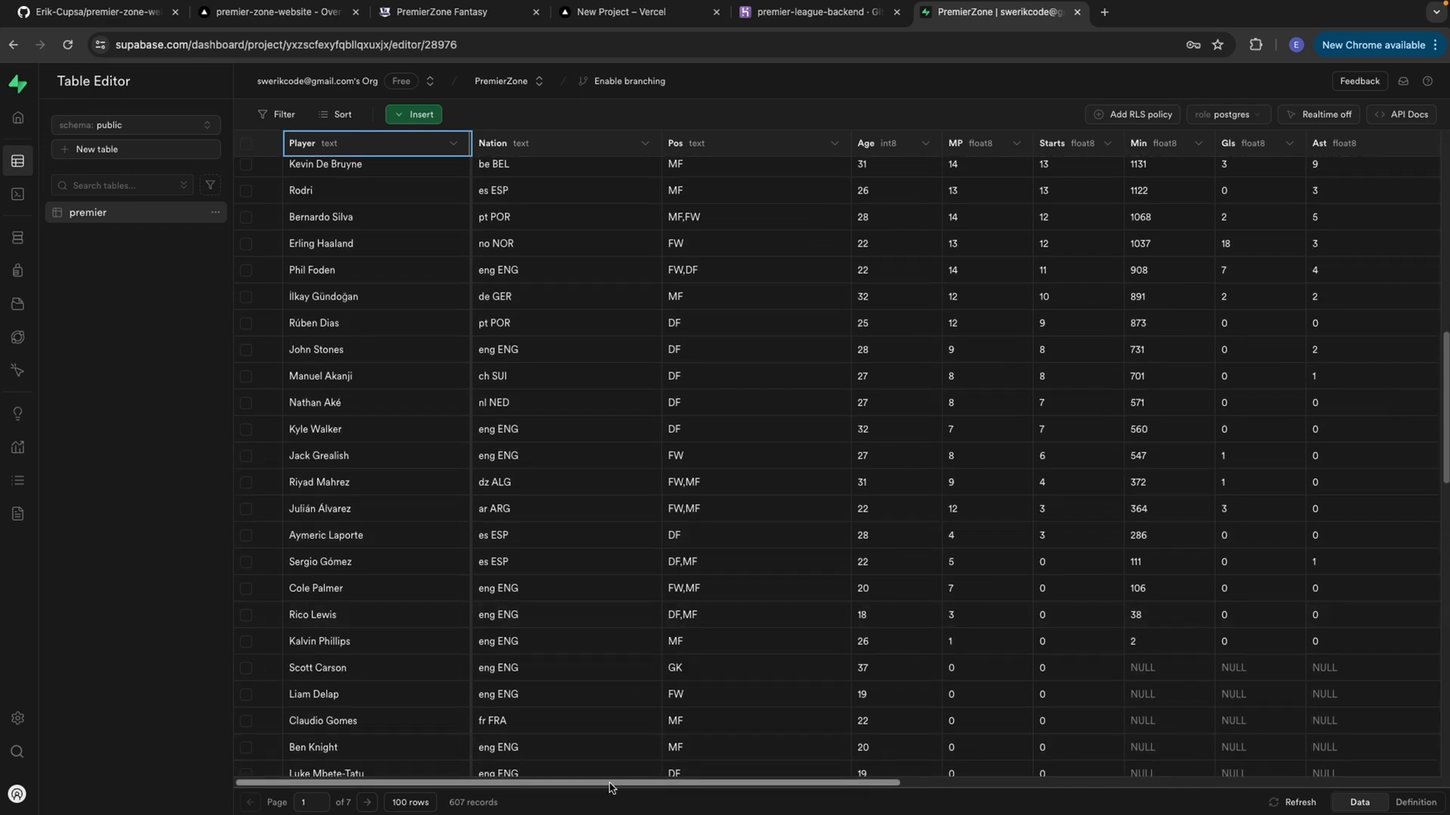
drag(611, 788, 770, 501)
scroll(906, 498, down, 10)
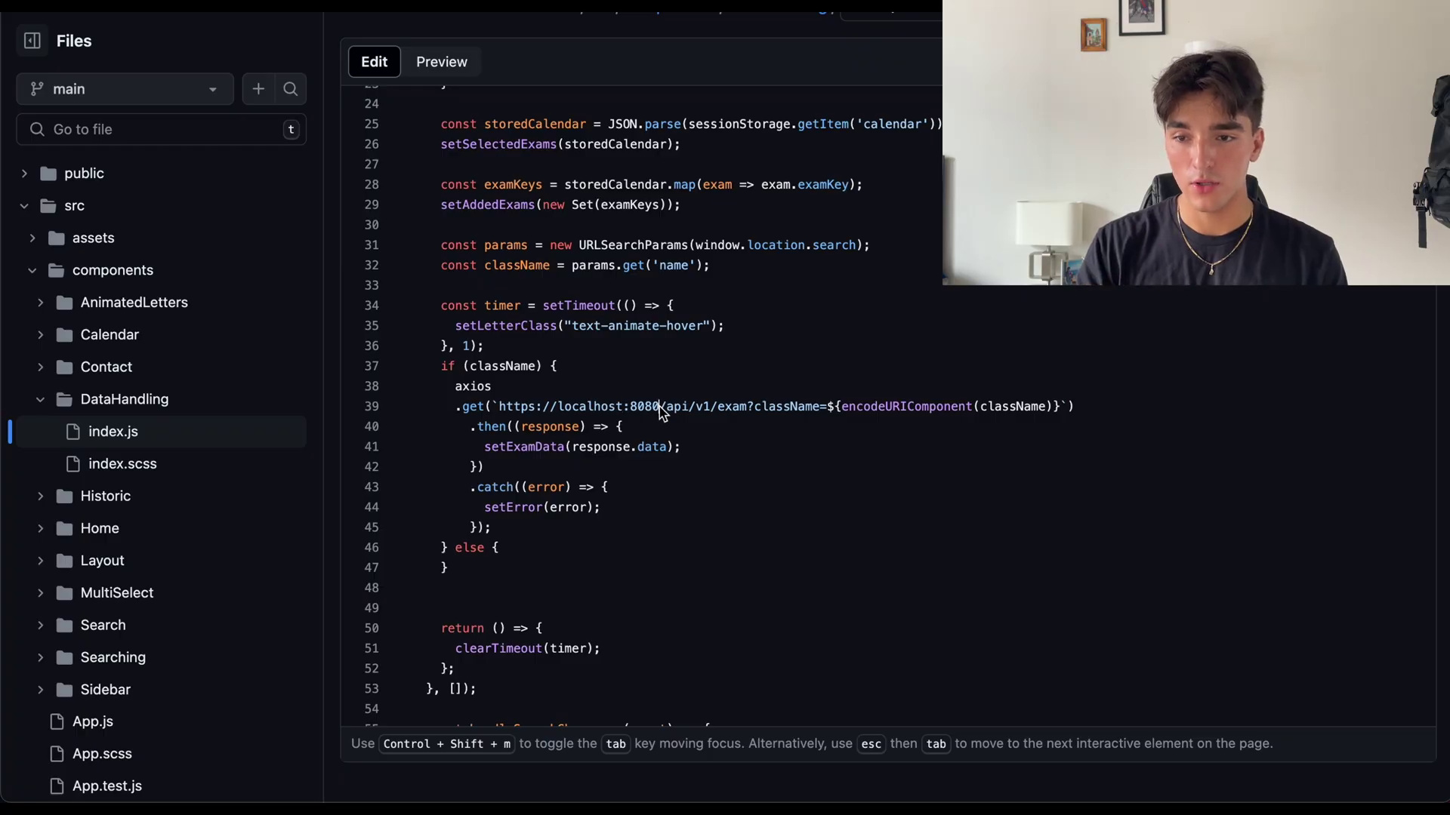
Step: Replace localhost:8080 in the exam request URL with backend-url
key(BackSpace)
key(BackSpace)
key(BackSpace)
key(BackSpace)
key(BackSpace)
key(BackSpace)
key(BackSpace)
key(BackSpace)
key(BackSpace)
key(BackSpace)
key(BackSpace)
key(BackSpace)
key(BackSpace)
key(BackSpace)
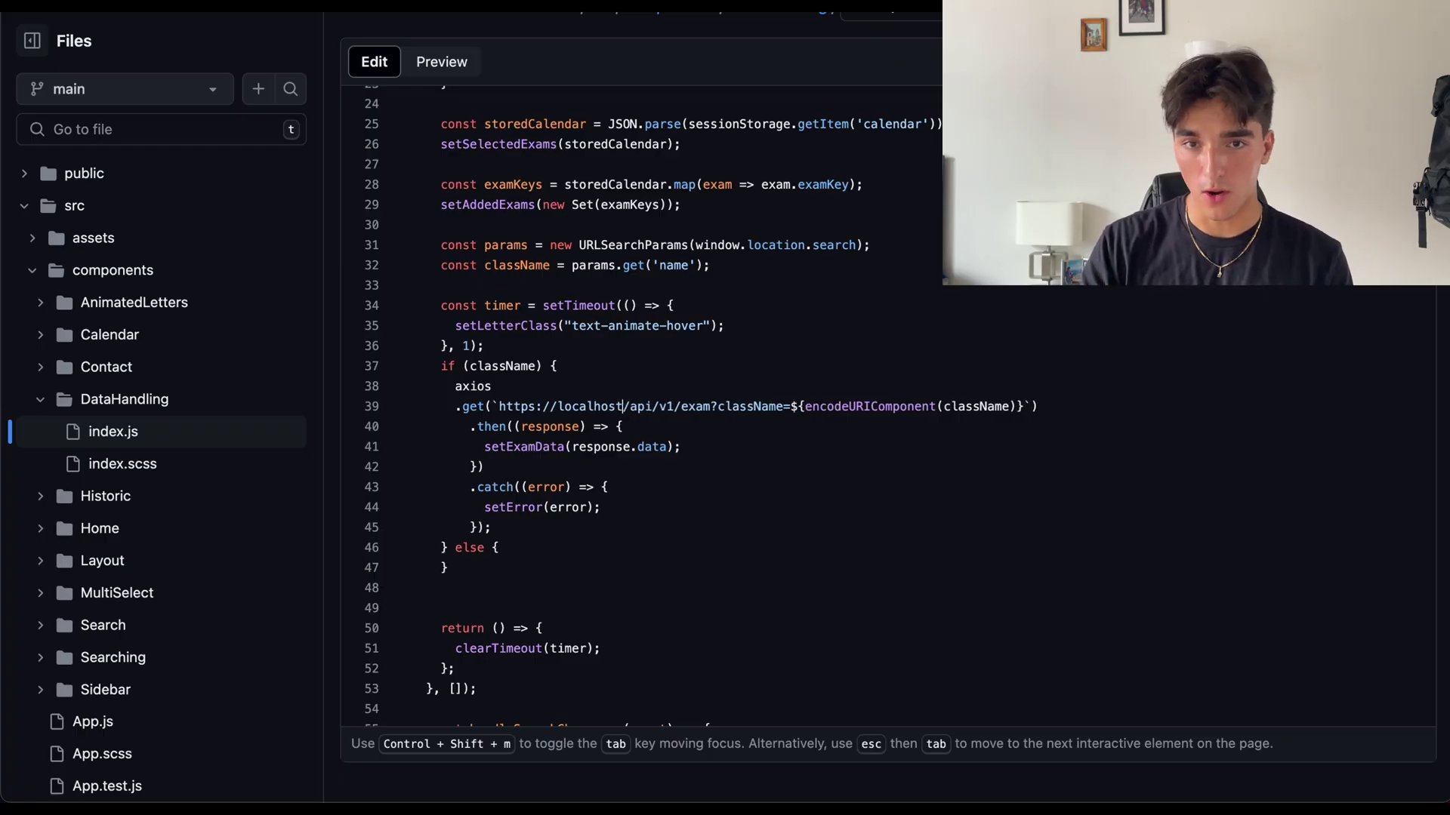
text(backend-url)
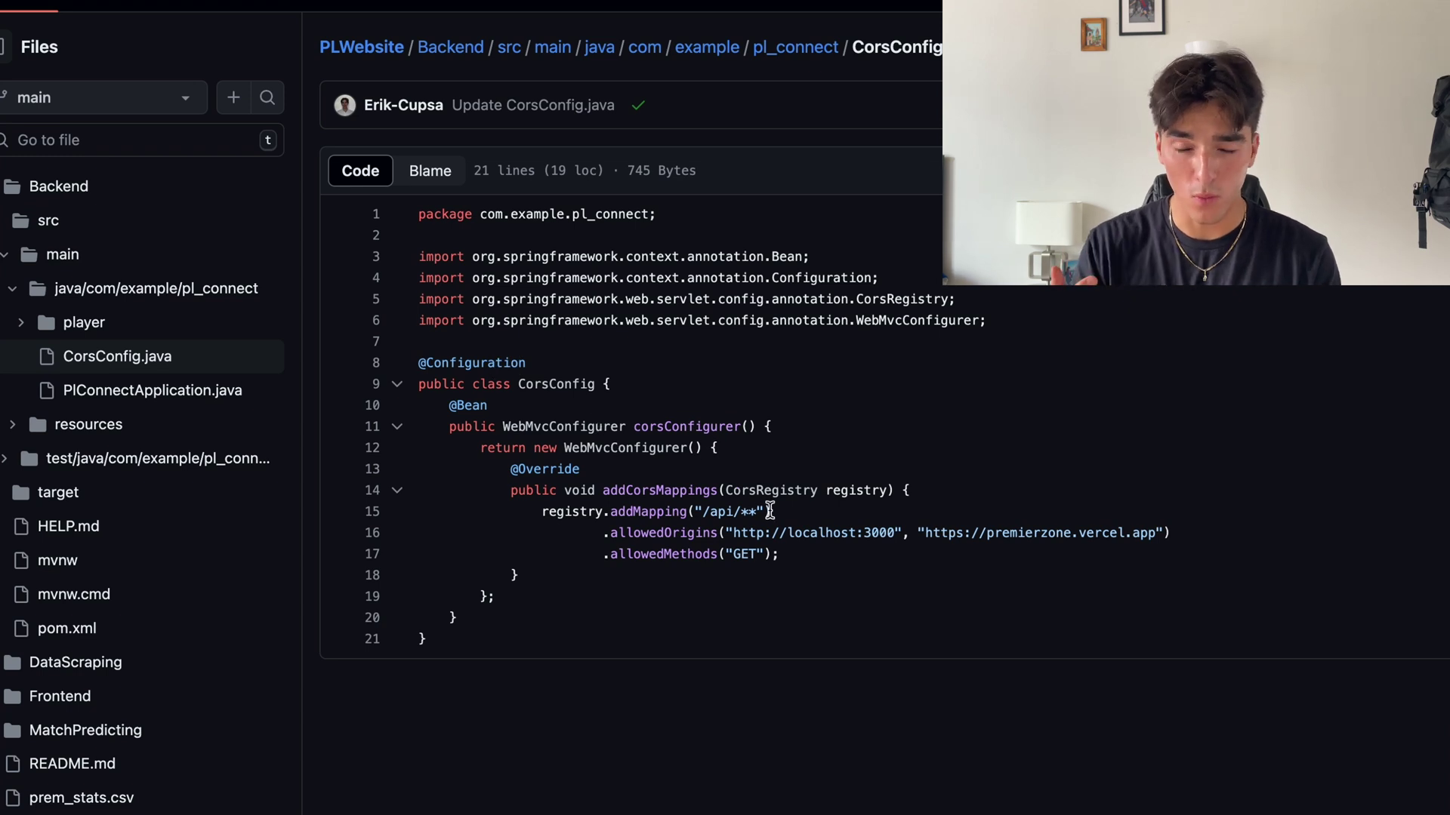
Step: Highlight the /api/** mapping and the GET-only allowed method in CorsConfig.java
drag(773, 511, 706, 511)
click(818, 514)
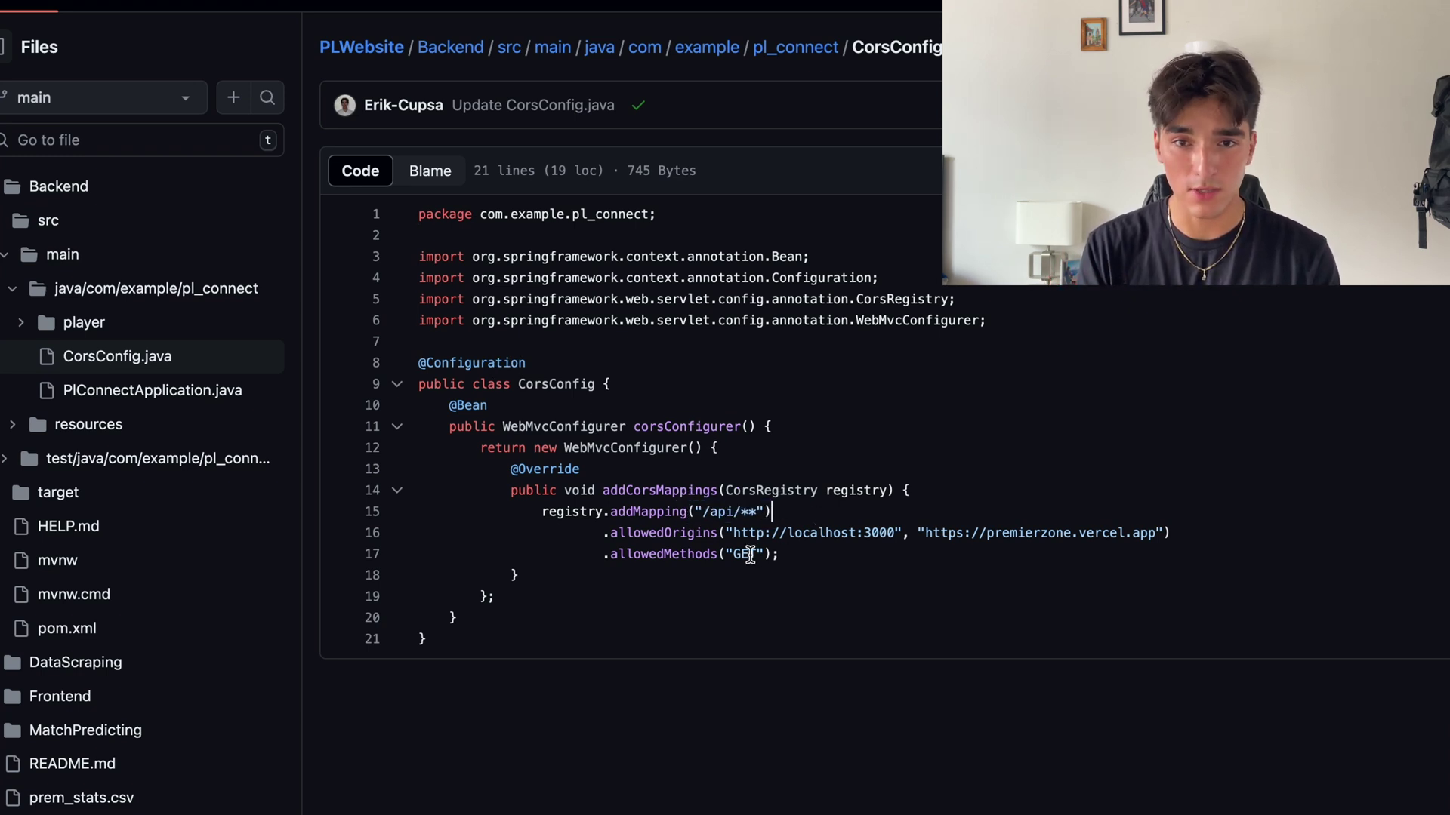
drag(787, 557, 726, 557)
click(814, 571)
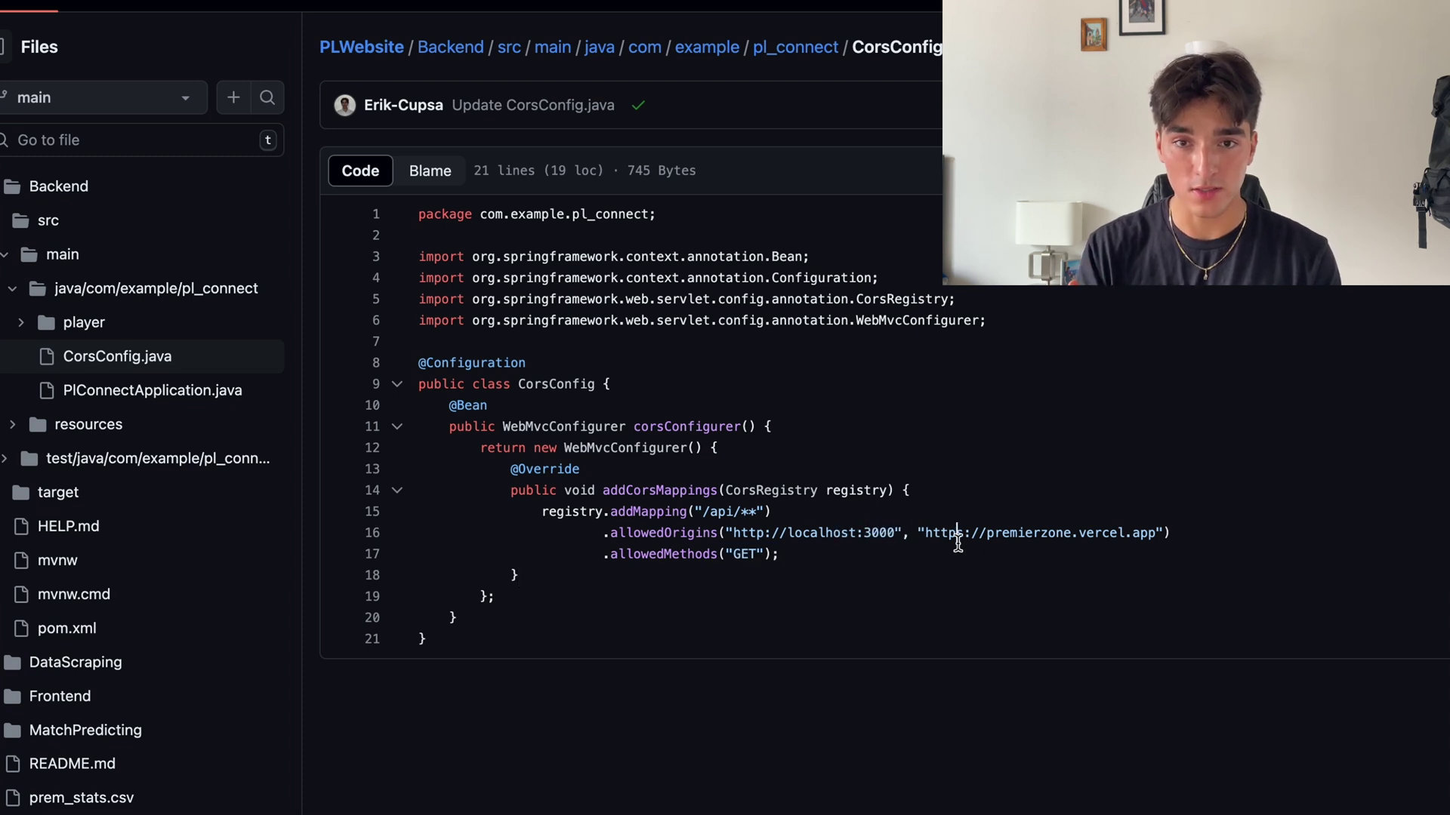